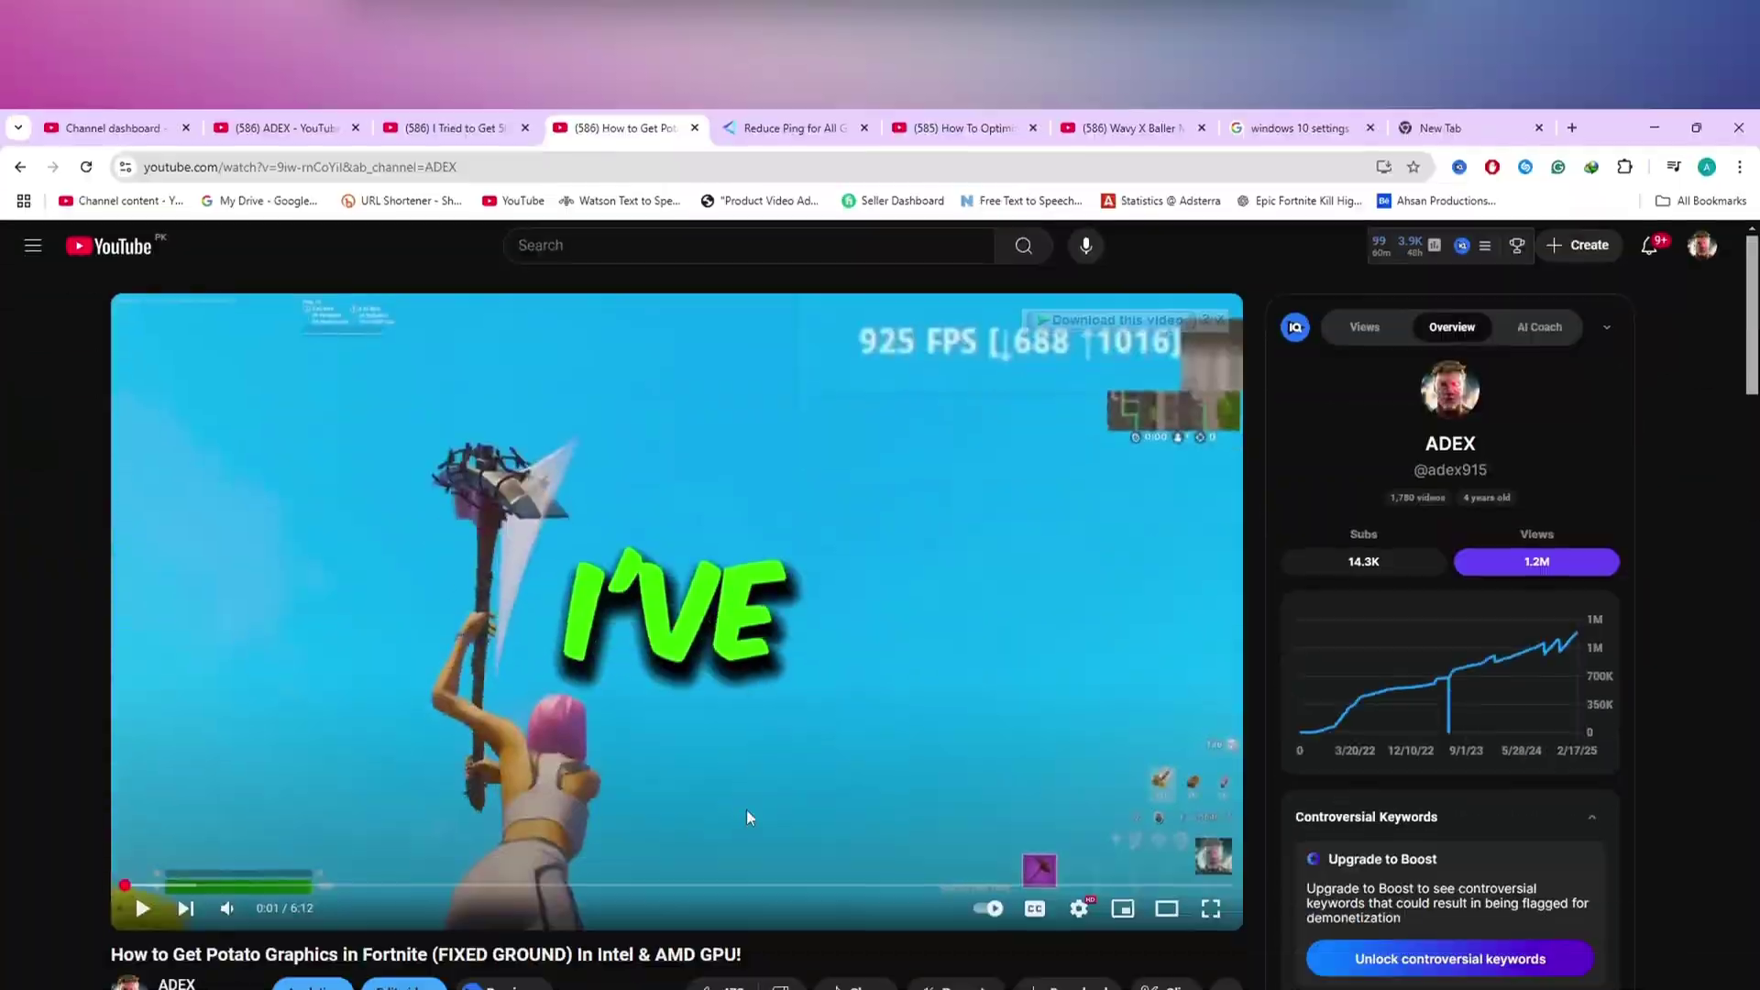
Step: Launch Performance Monitor and expand Data Collector Sets to show the User Defined folder
scroll(746, 810, "down", 2)
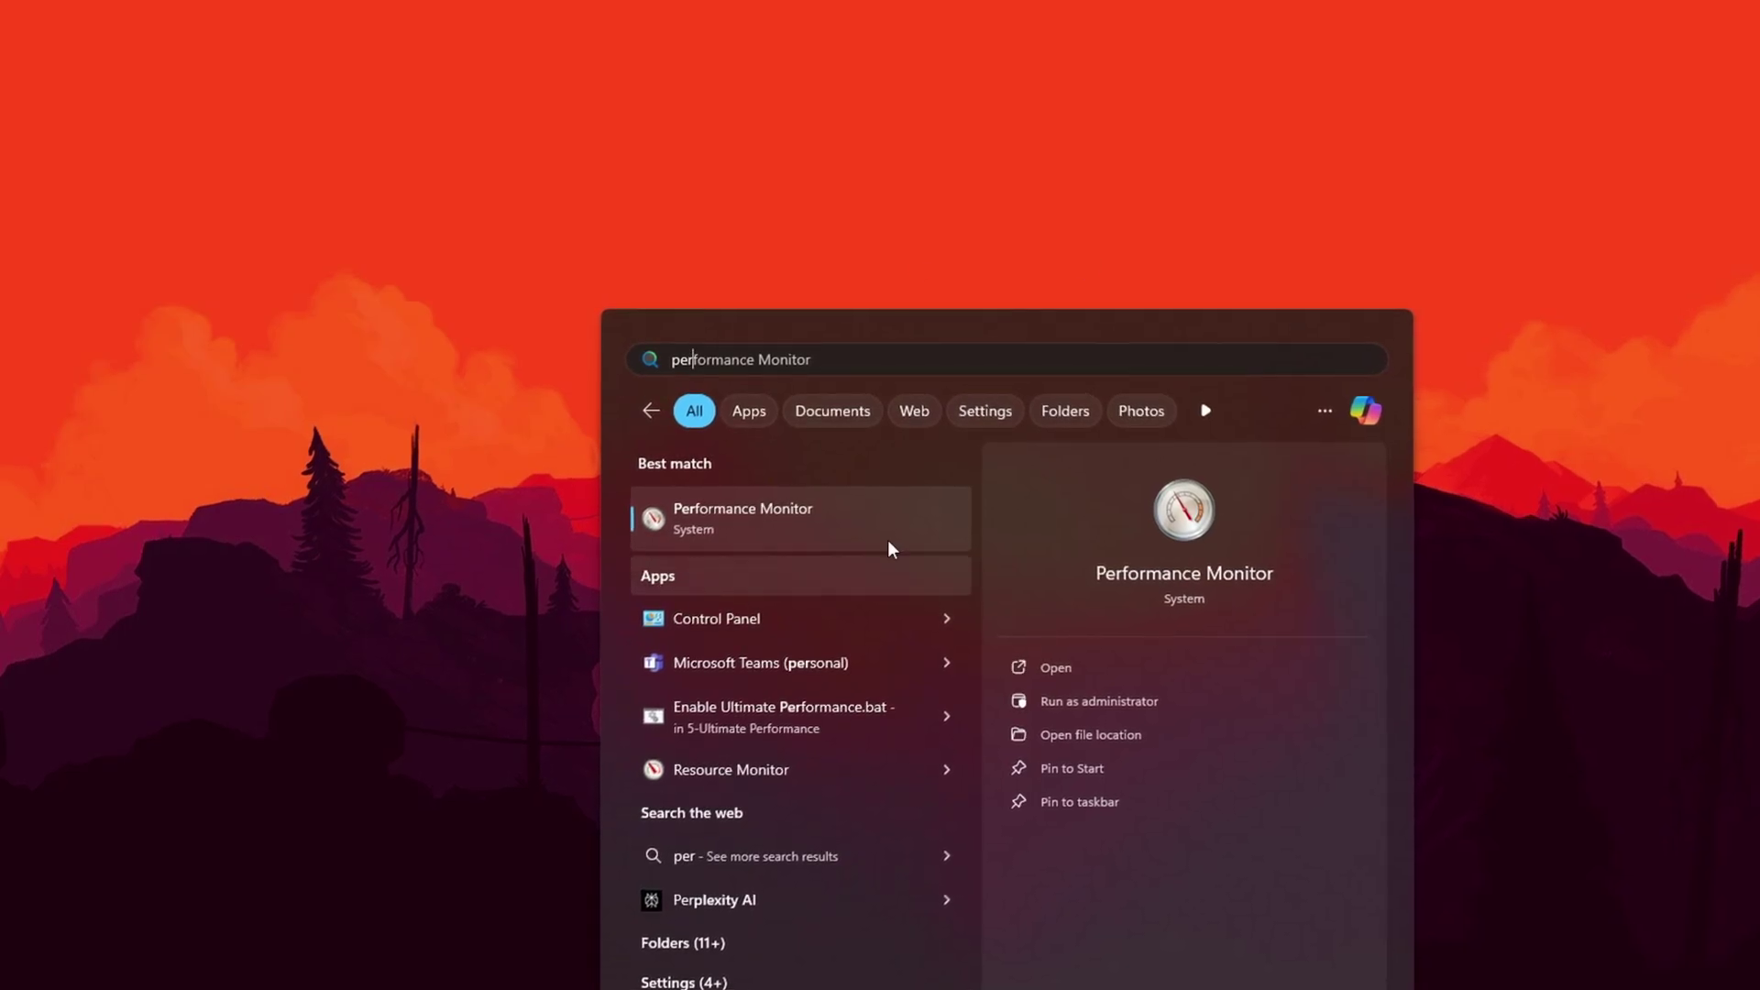
left_click(823, 520)
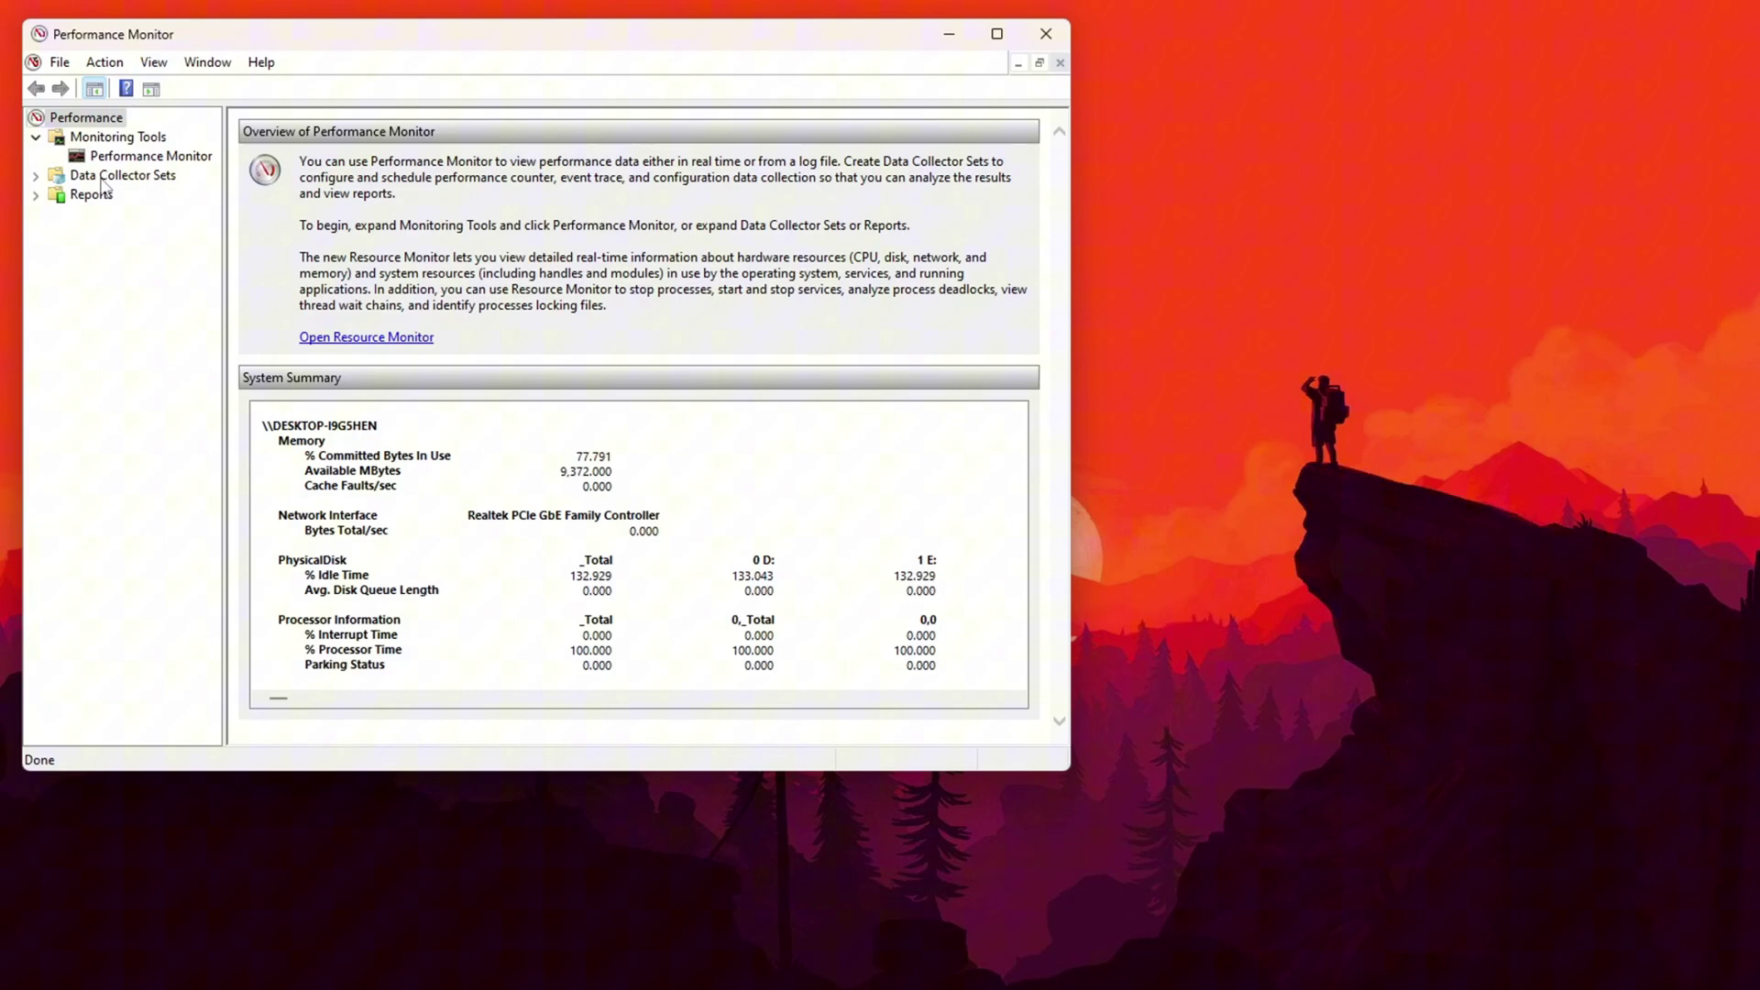
left_click(36, 176)
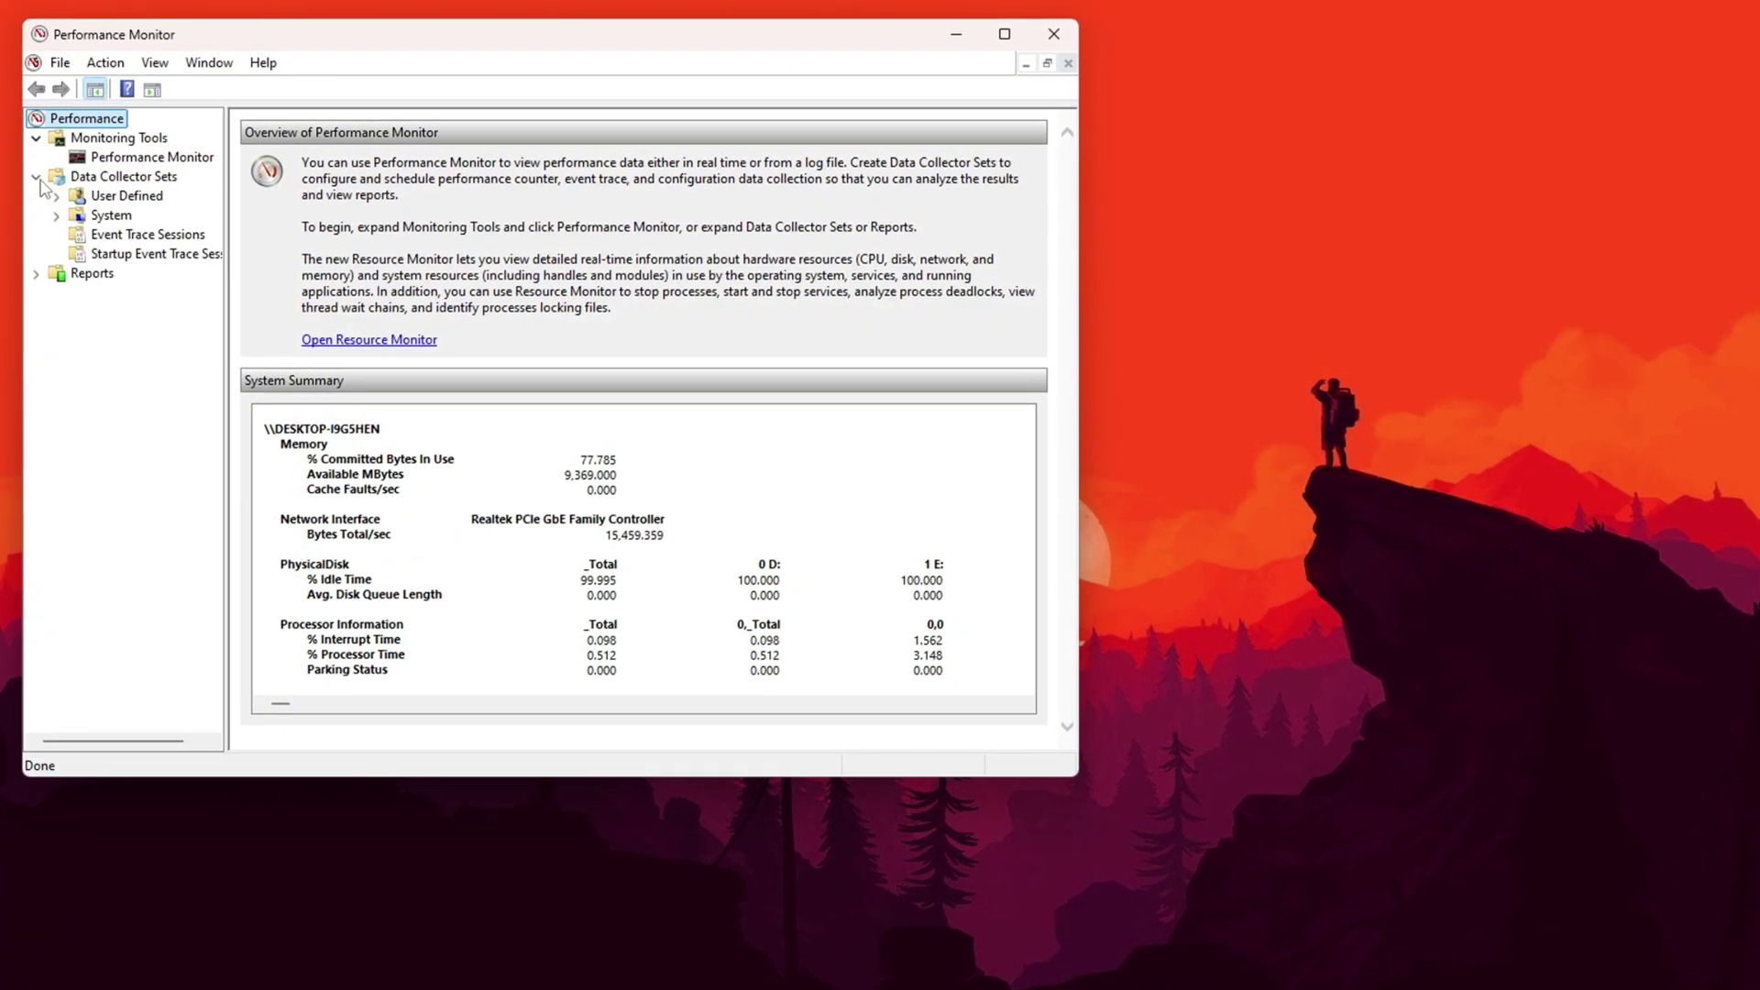
left_click(119, 198)
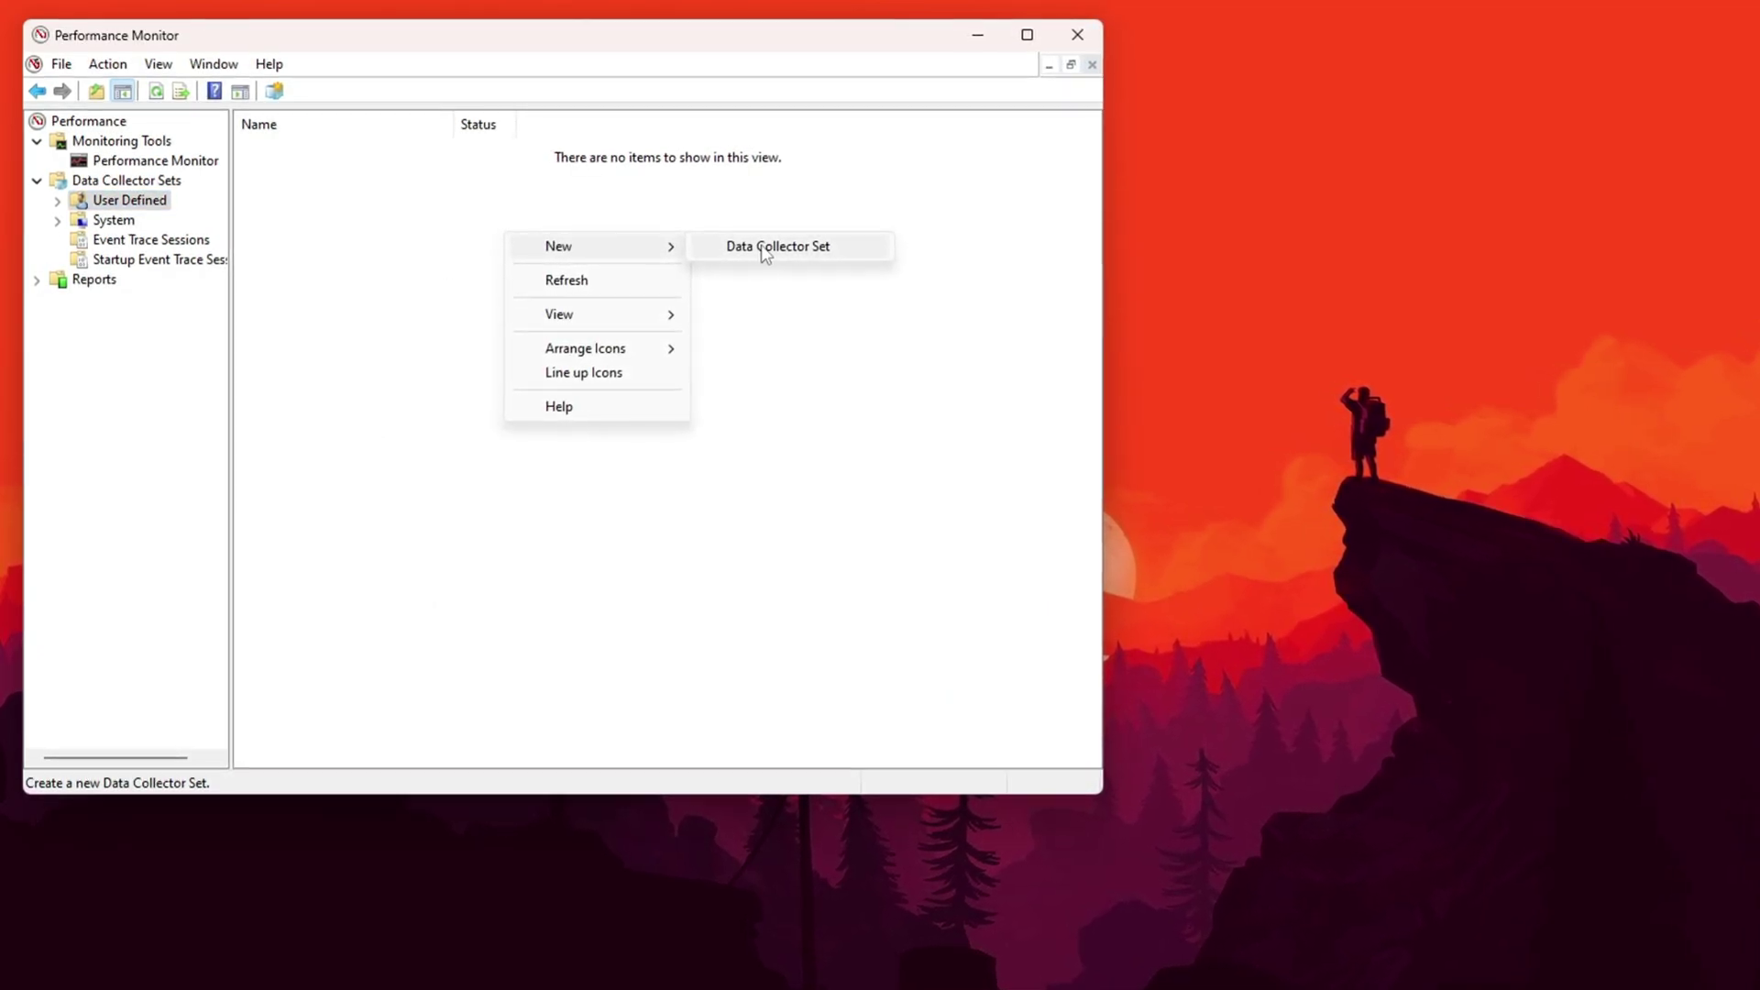
Step: Start a new data collector set named Cs2 CPU Boost, created manually to log performance counters
left_click(765, 253)
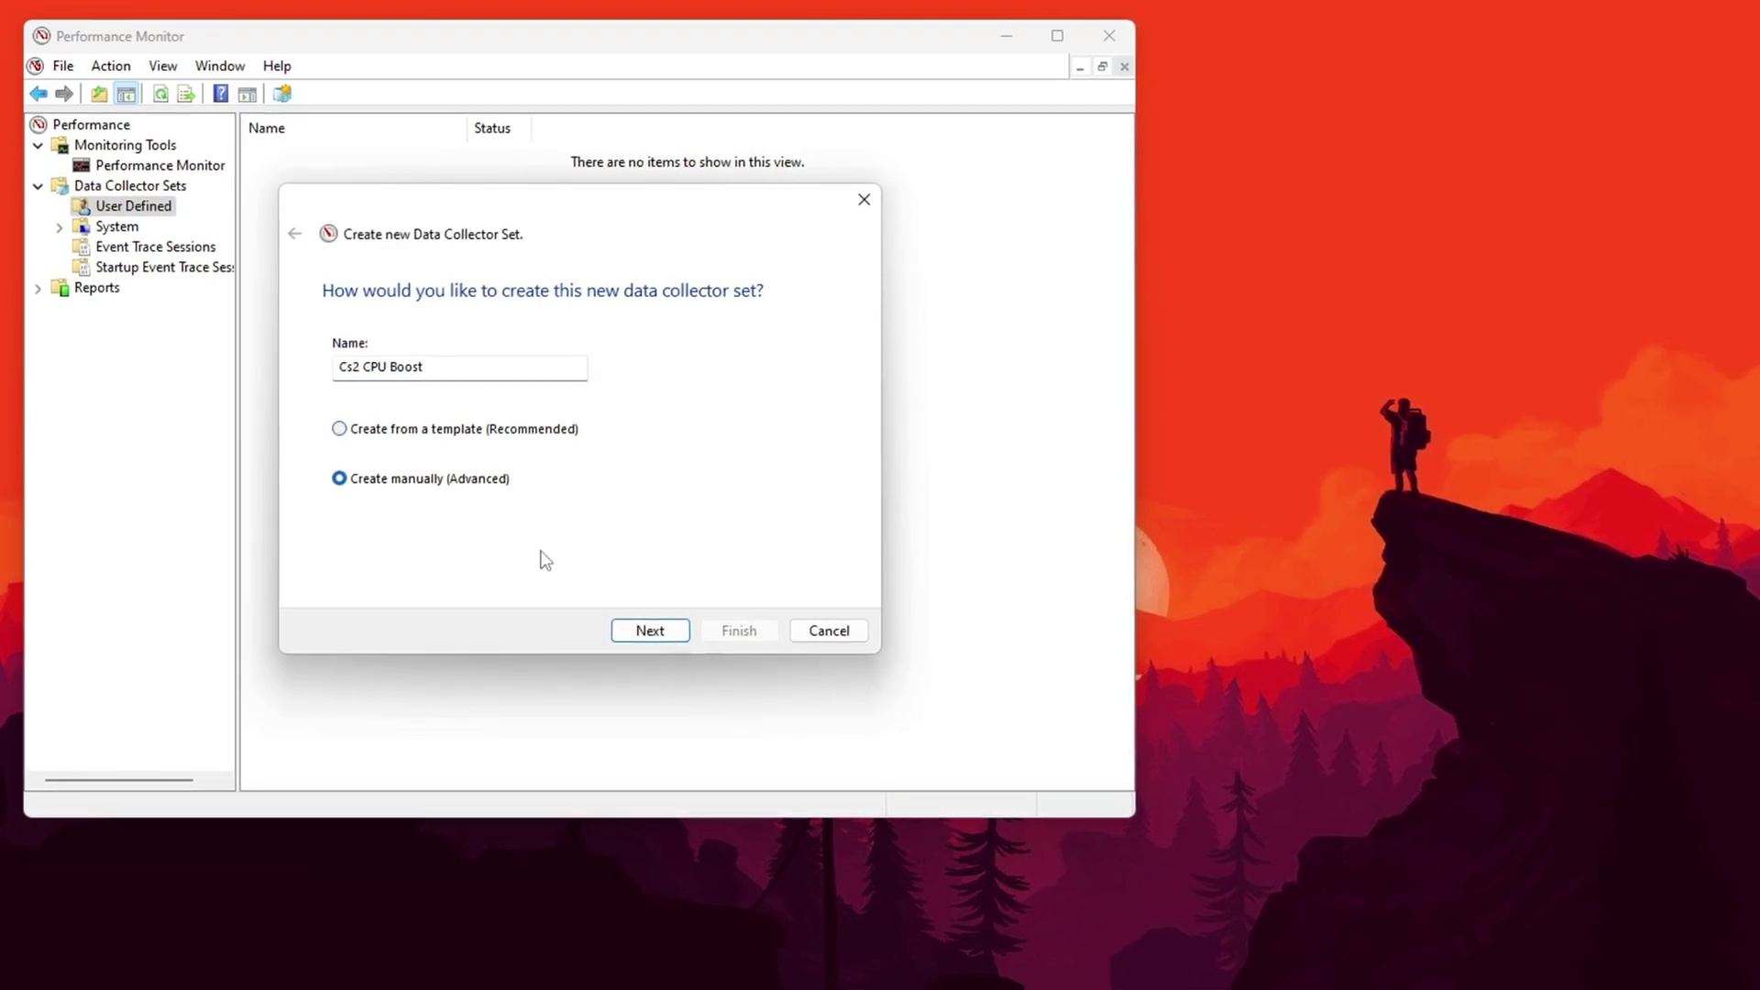
left_click(643, 634)
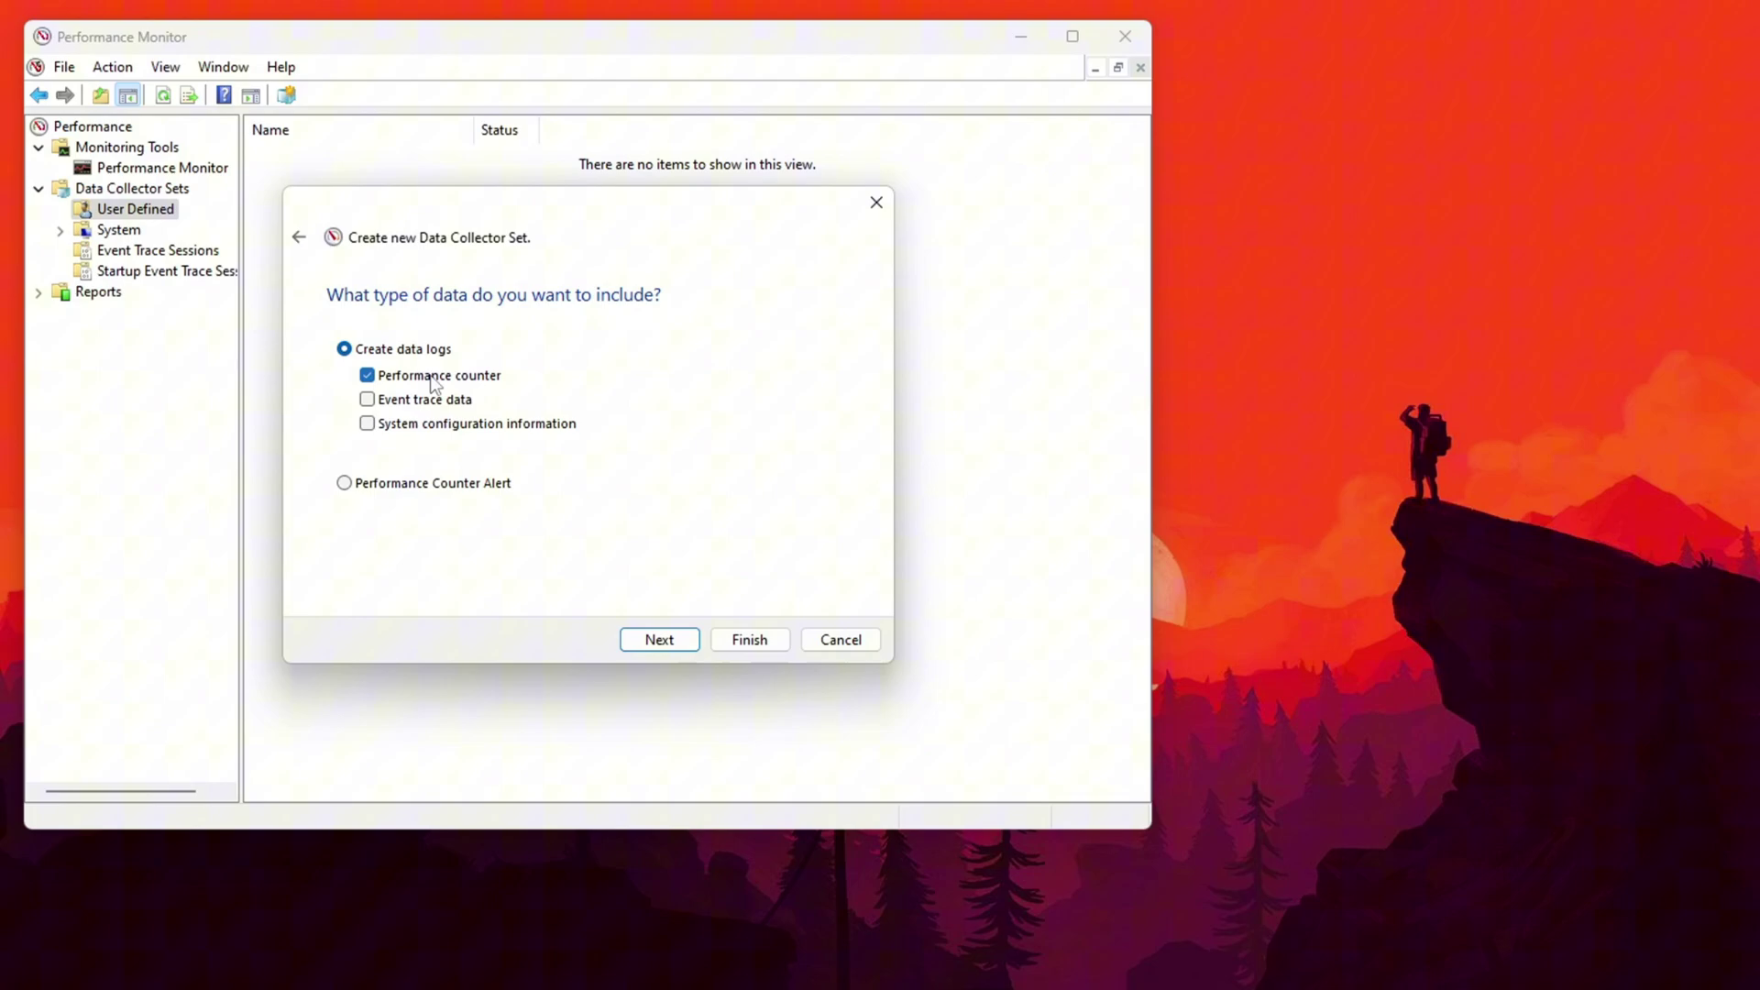
left_click(680, 645)
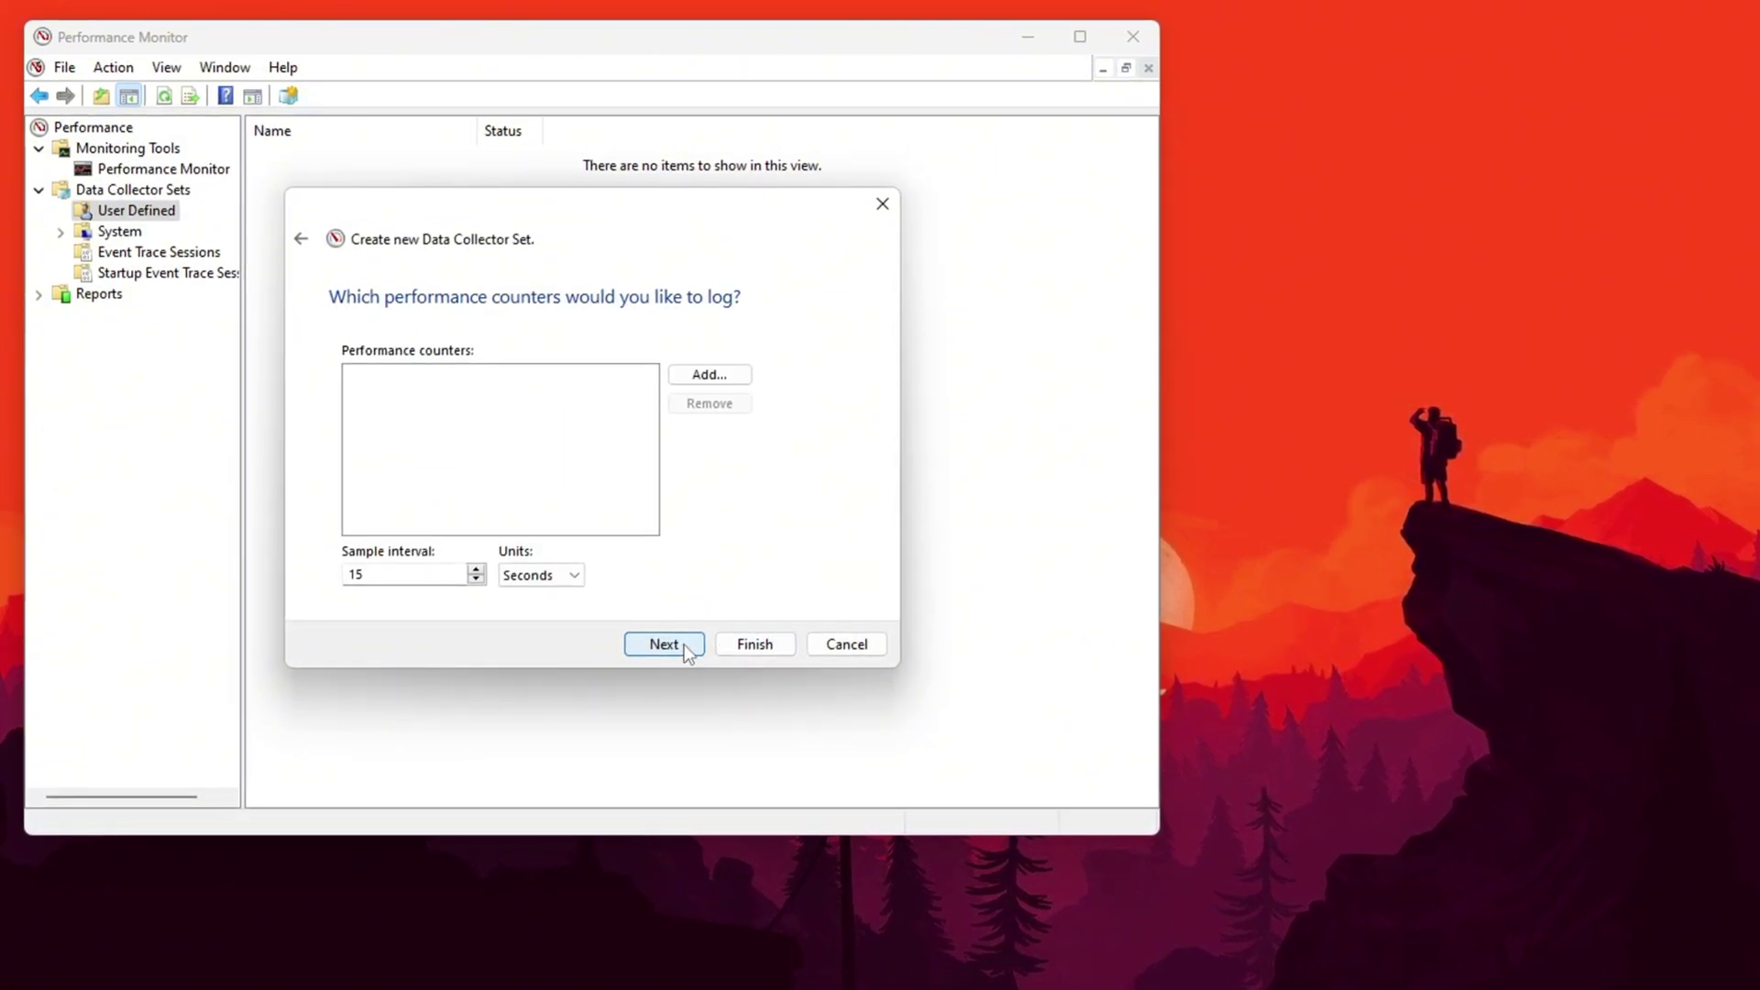
Step: Add the Processor counters for a processor instance to the set and confirm them
left_click(716, 380)
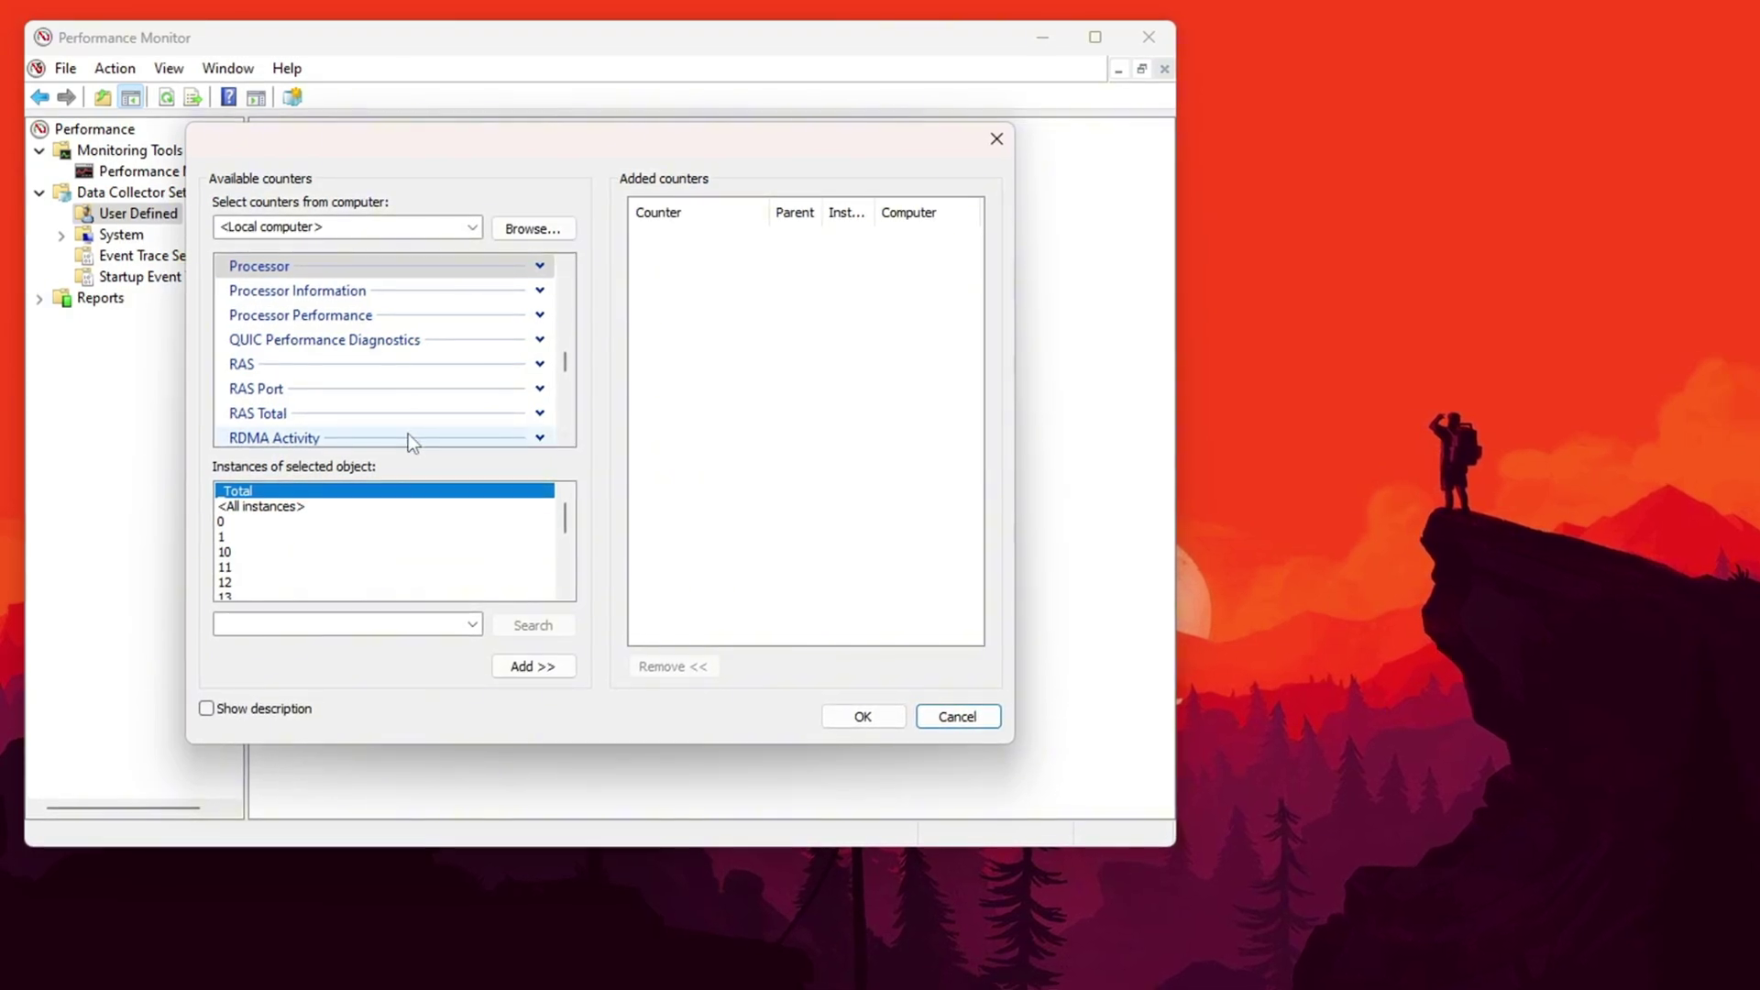
left_click(277, 265)
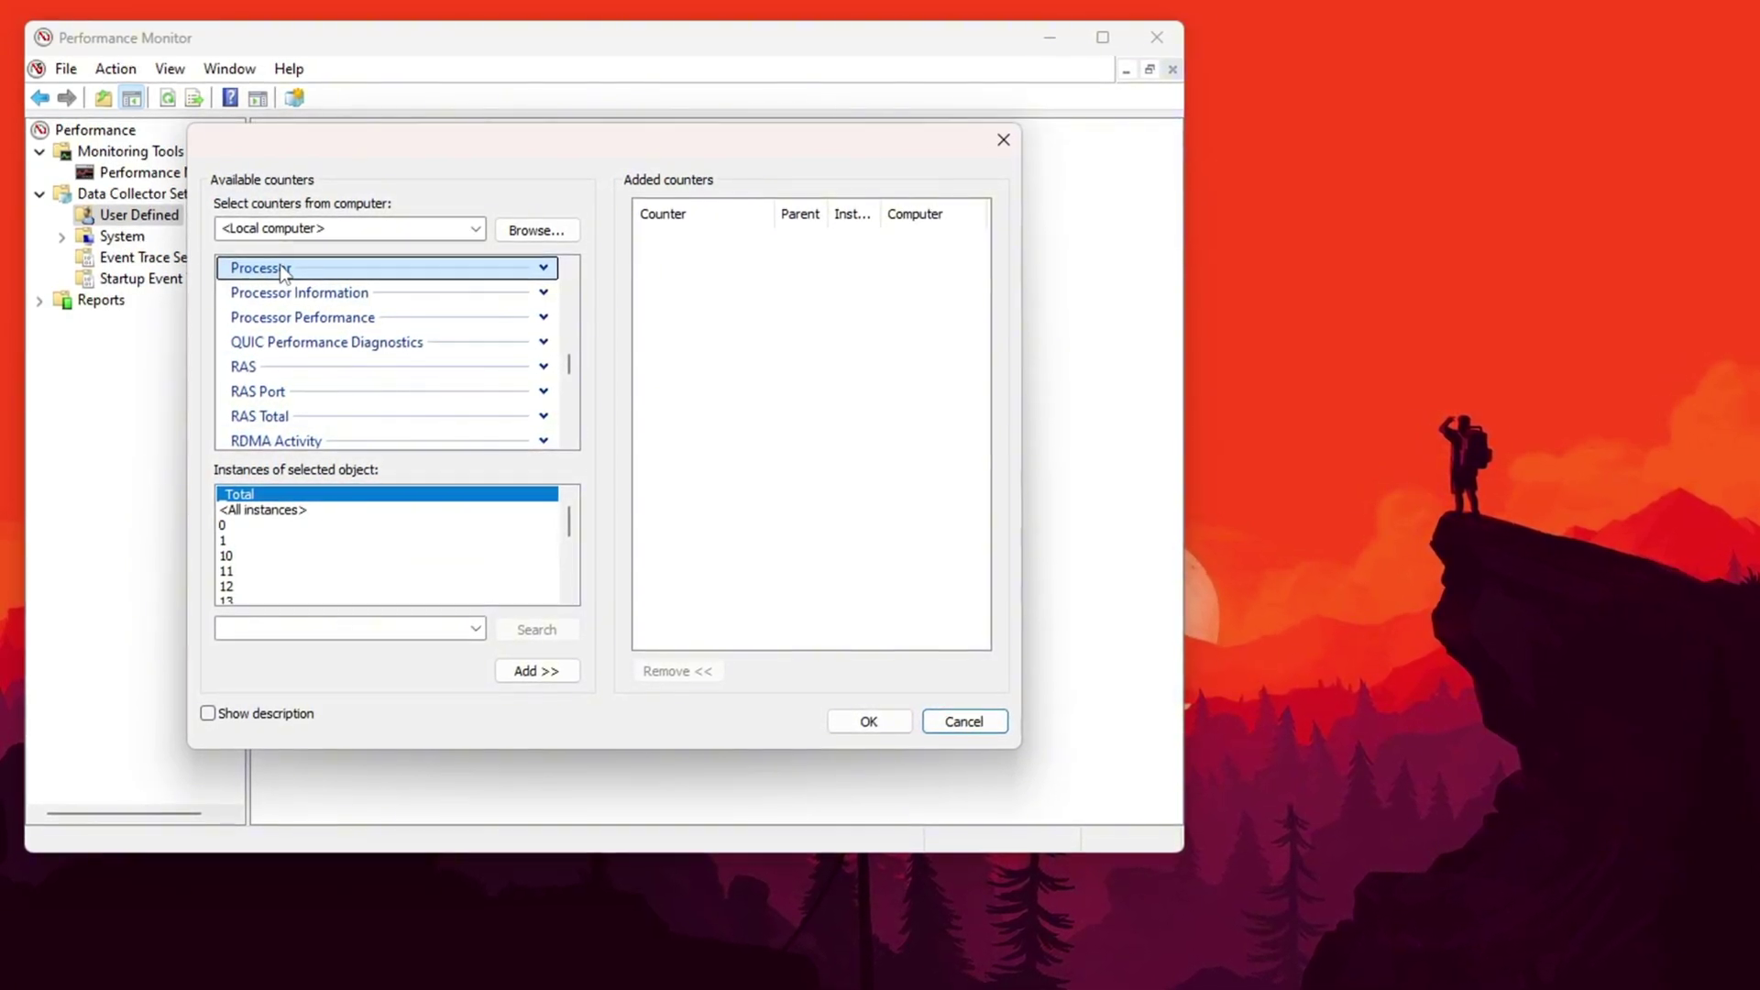
scroll(326, 543, "down", 3)
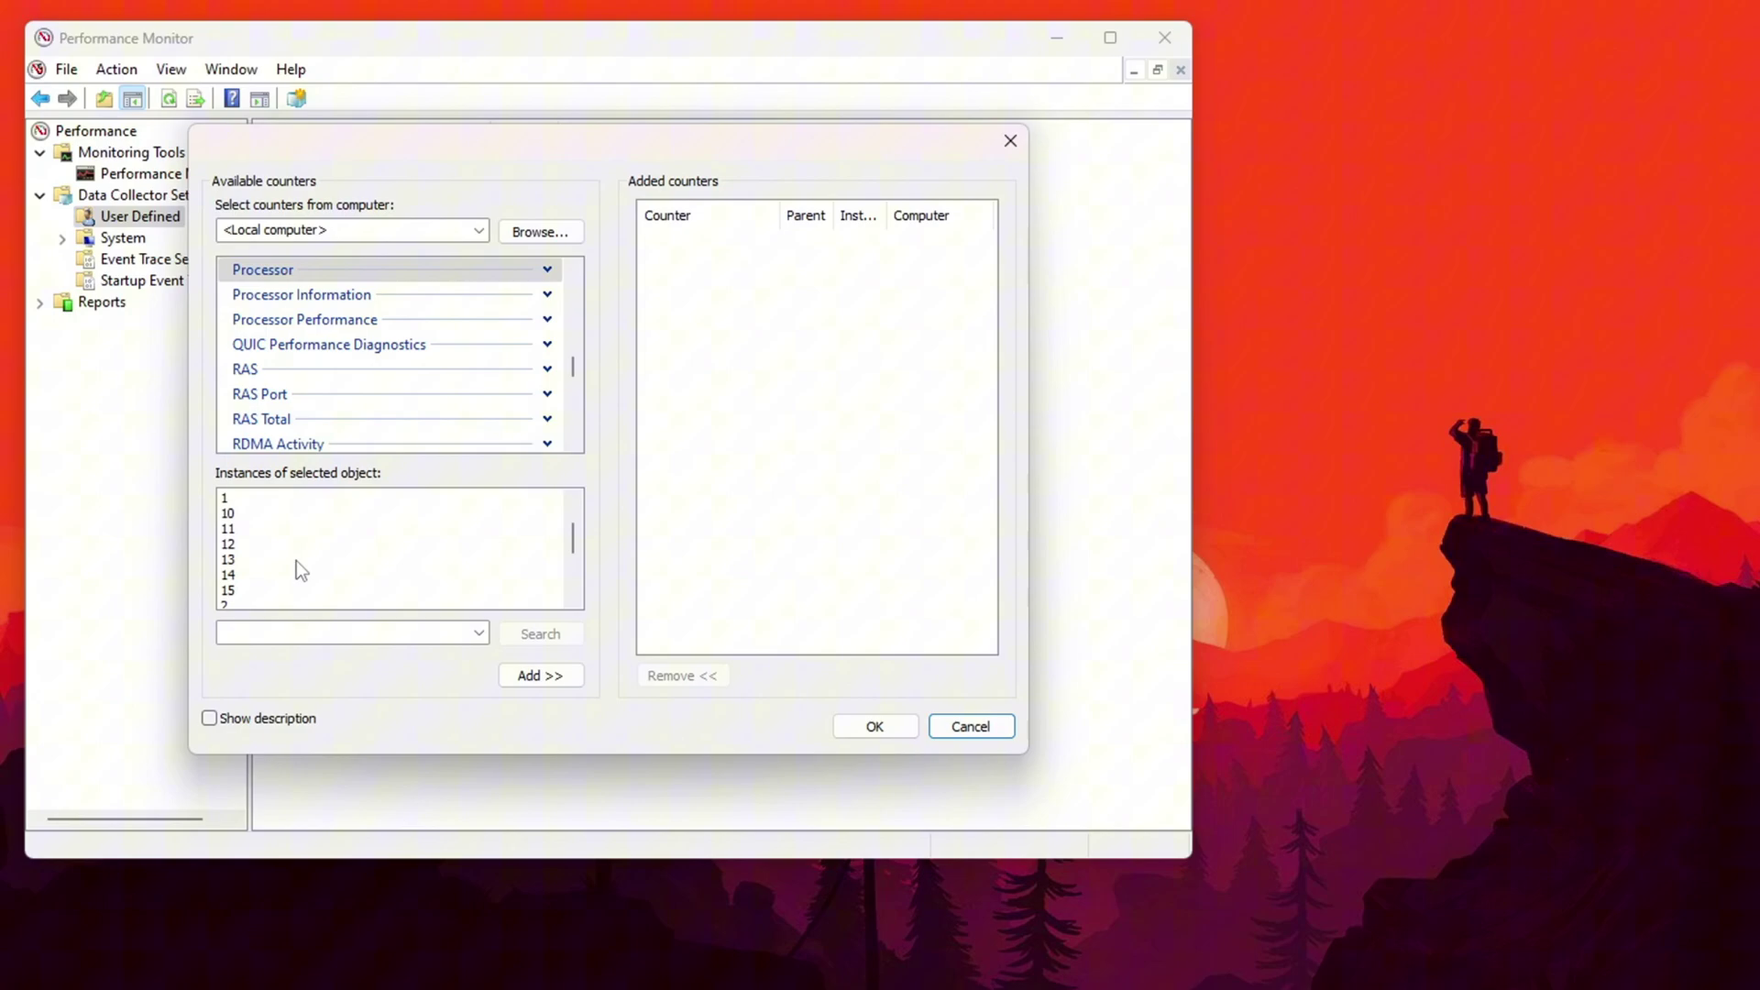
scroll(288, 533, "up", 1)
scroll(256, 541, "down", 4)
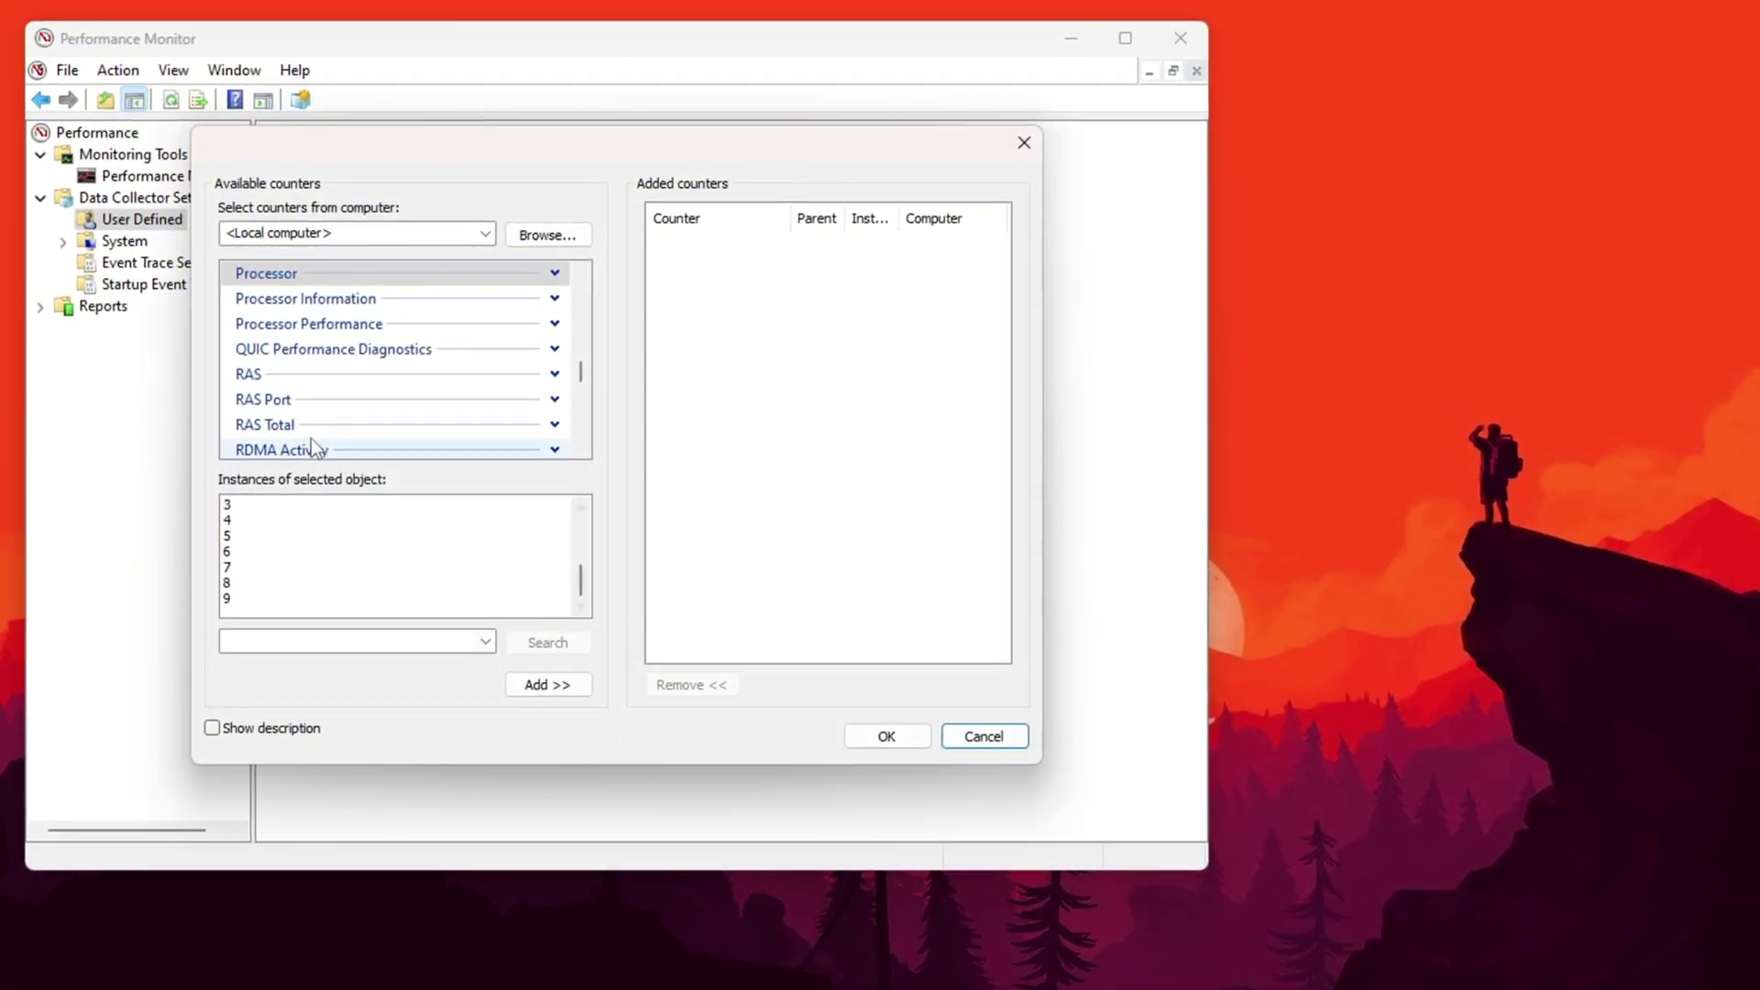
left_click(258, 568)
scroll(294, 600, "up", 2)
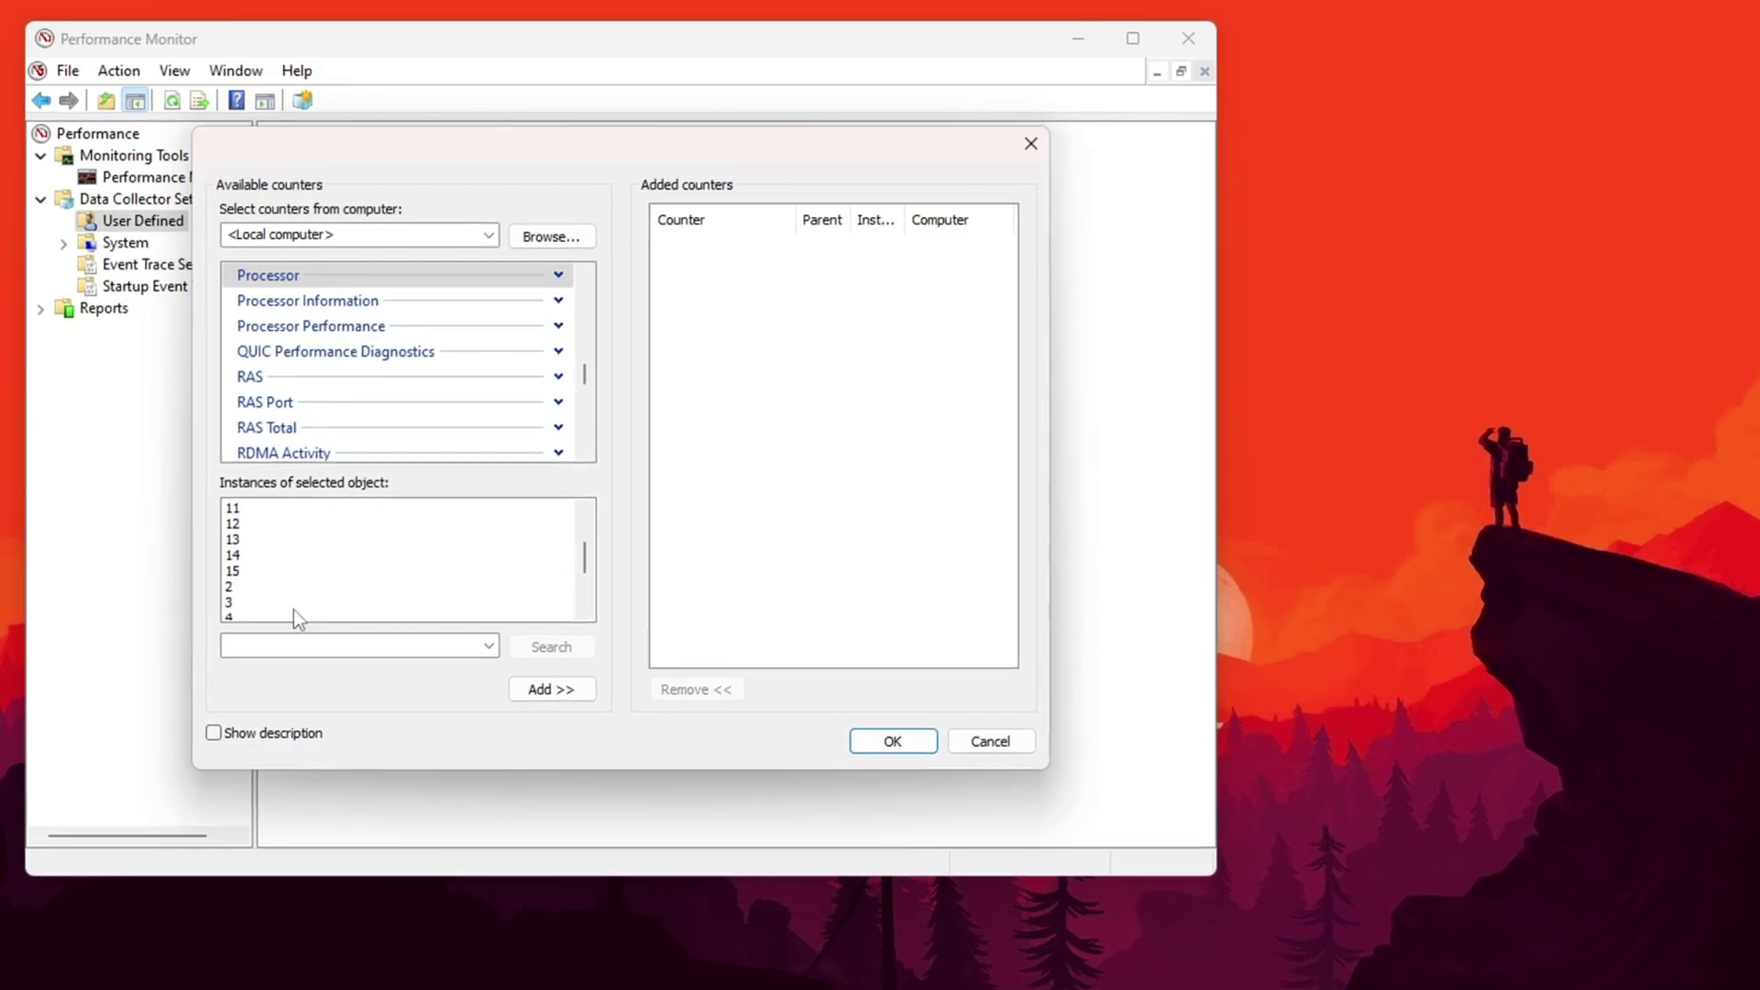
left_click(275, 569)
left_click(892, 741)
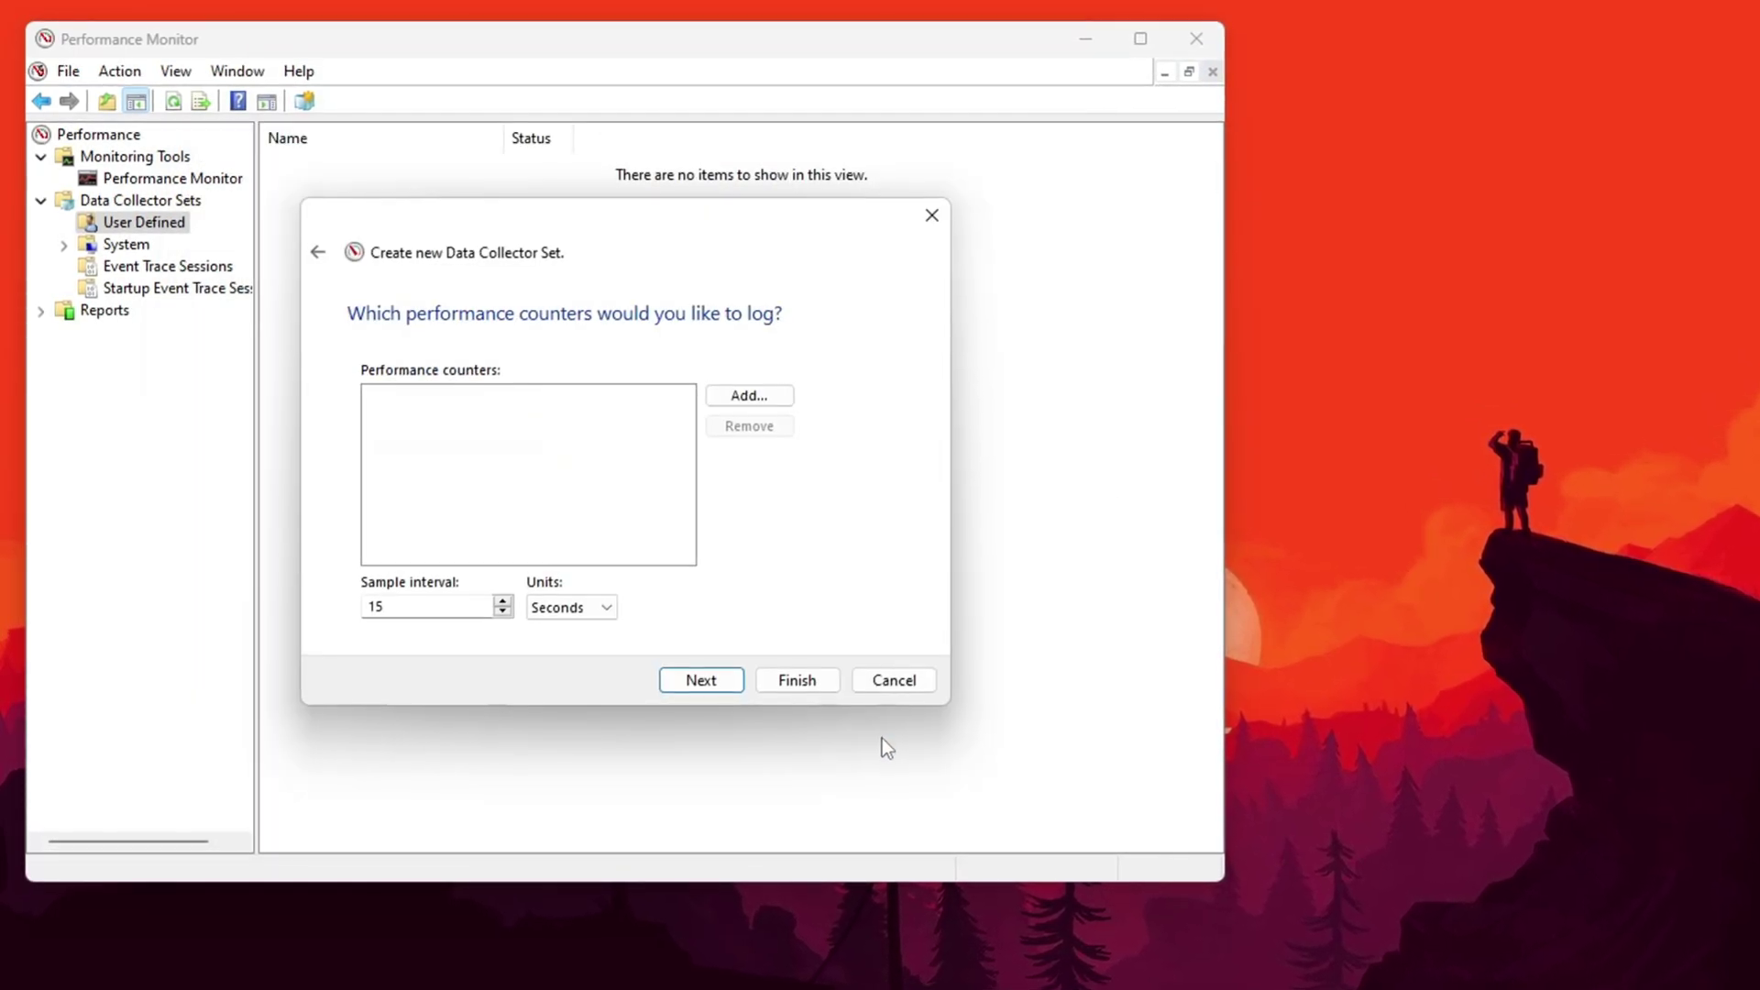
Step: Finish the Cs2 CPU Boost set, start it, and open it to show DataCollector01
left_click(777, 683)
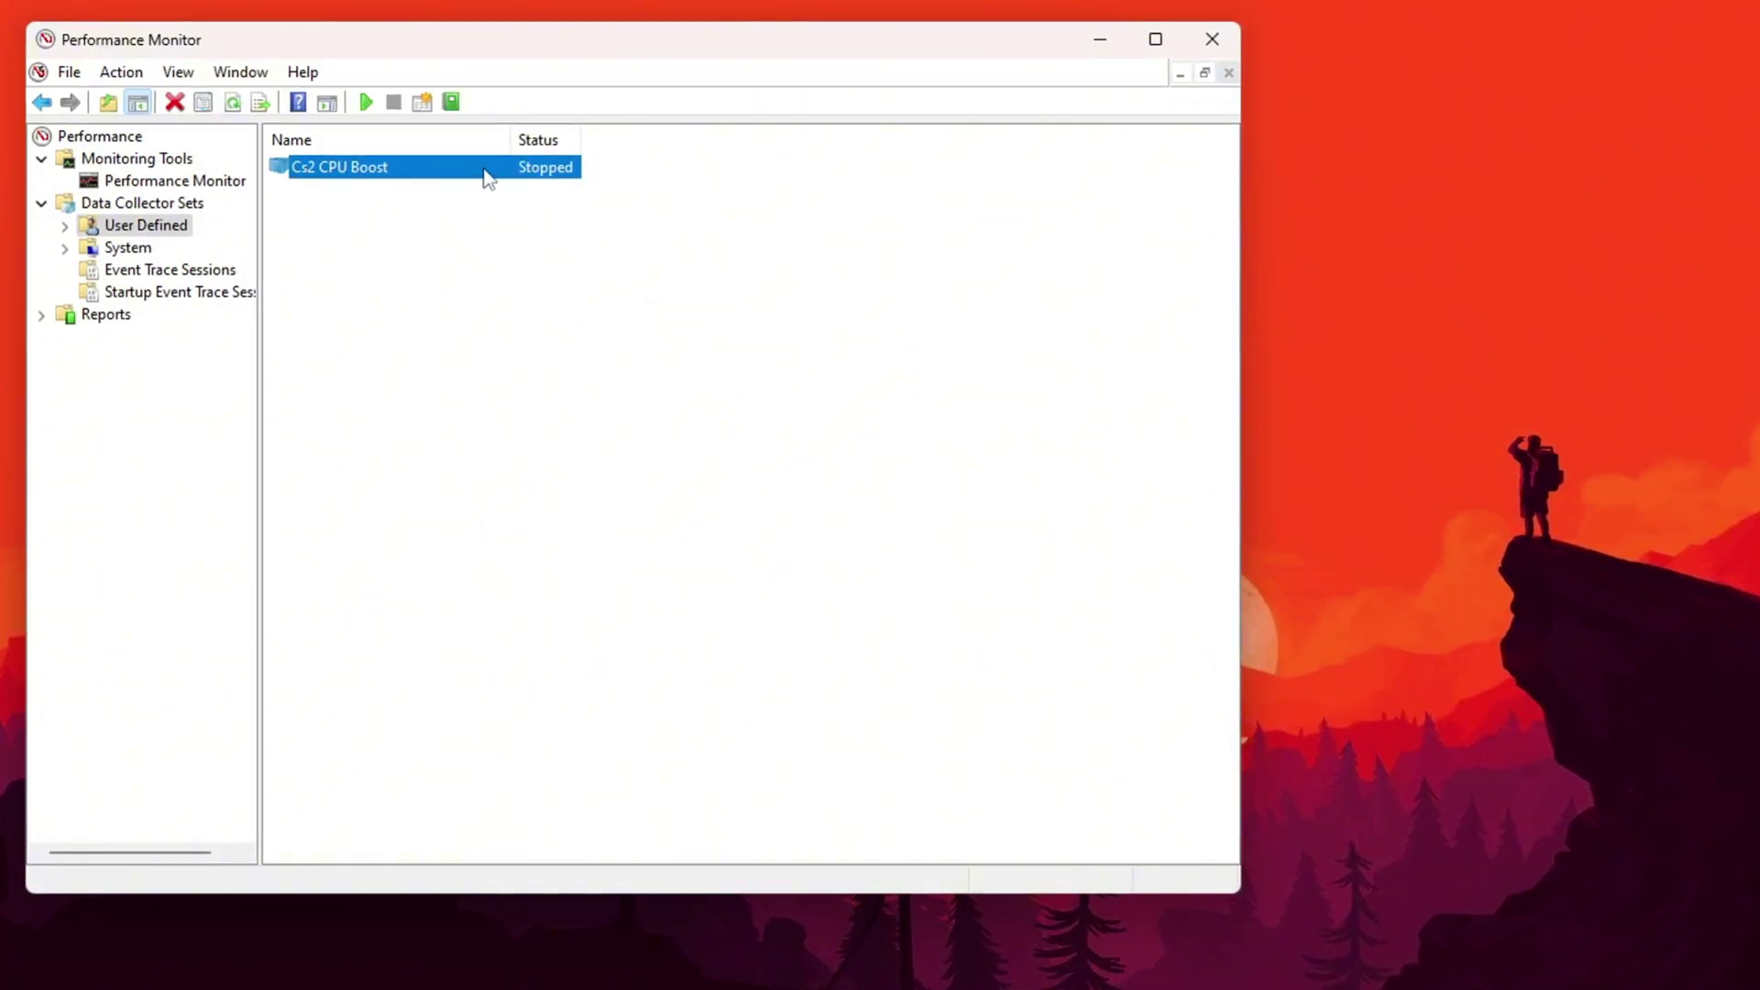
right_click(336, 172)
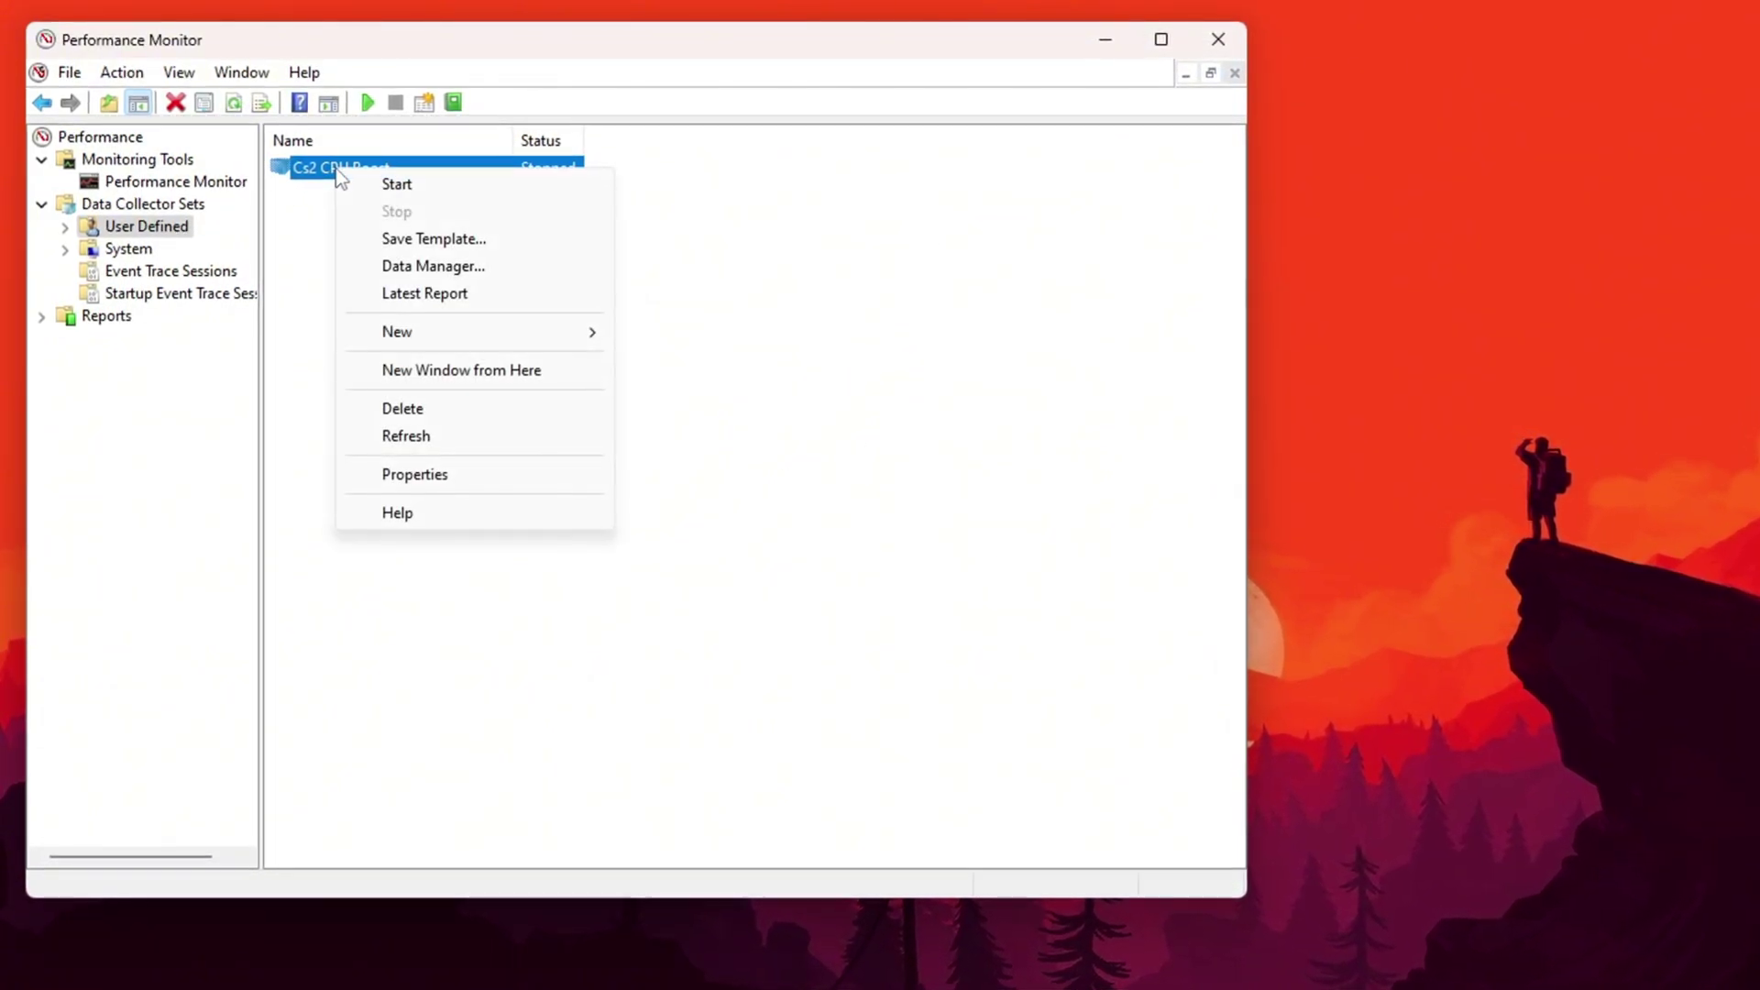
left_click(400, 186)
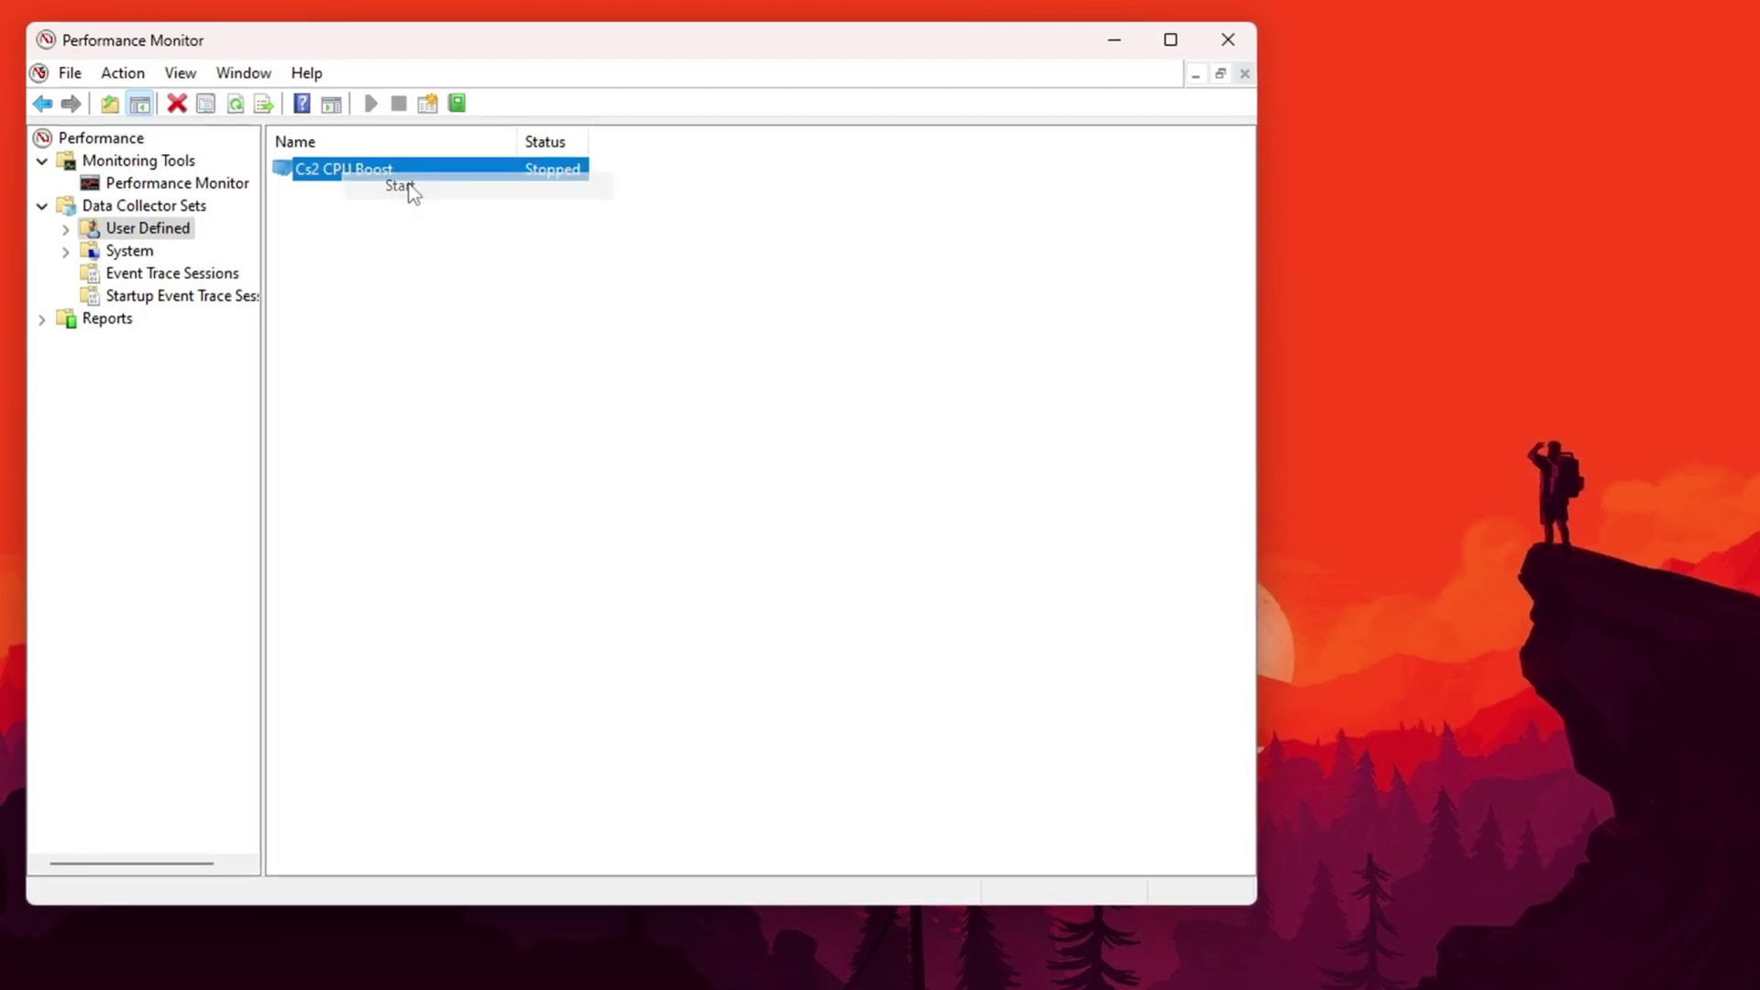
double_click(411, 170)
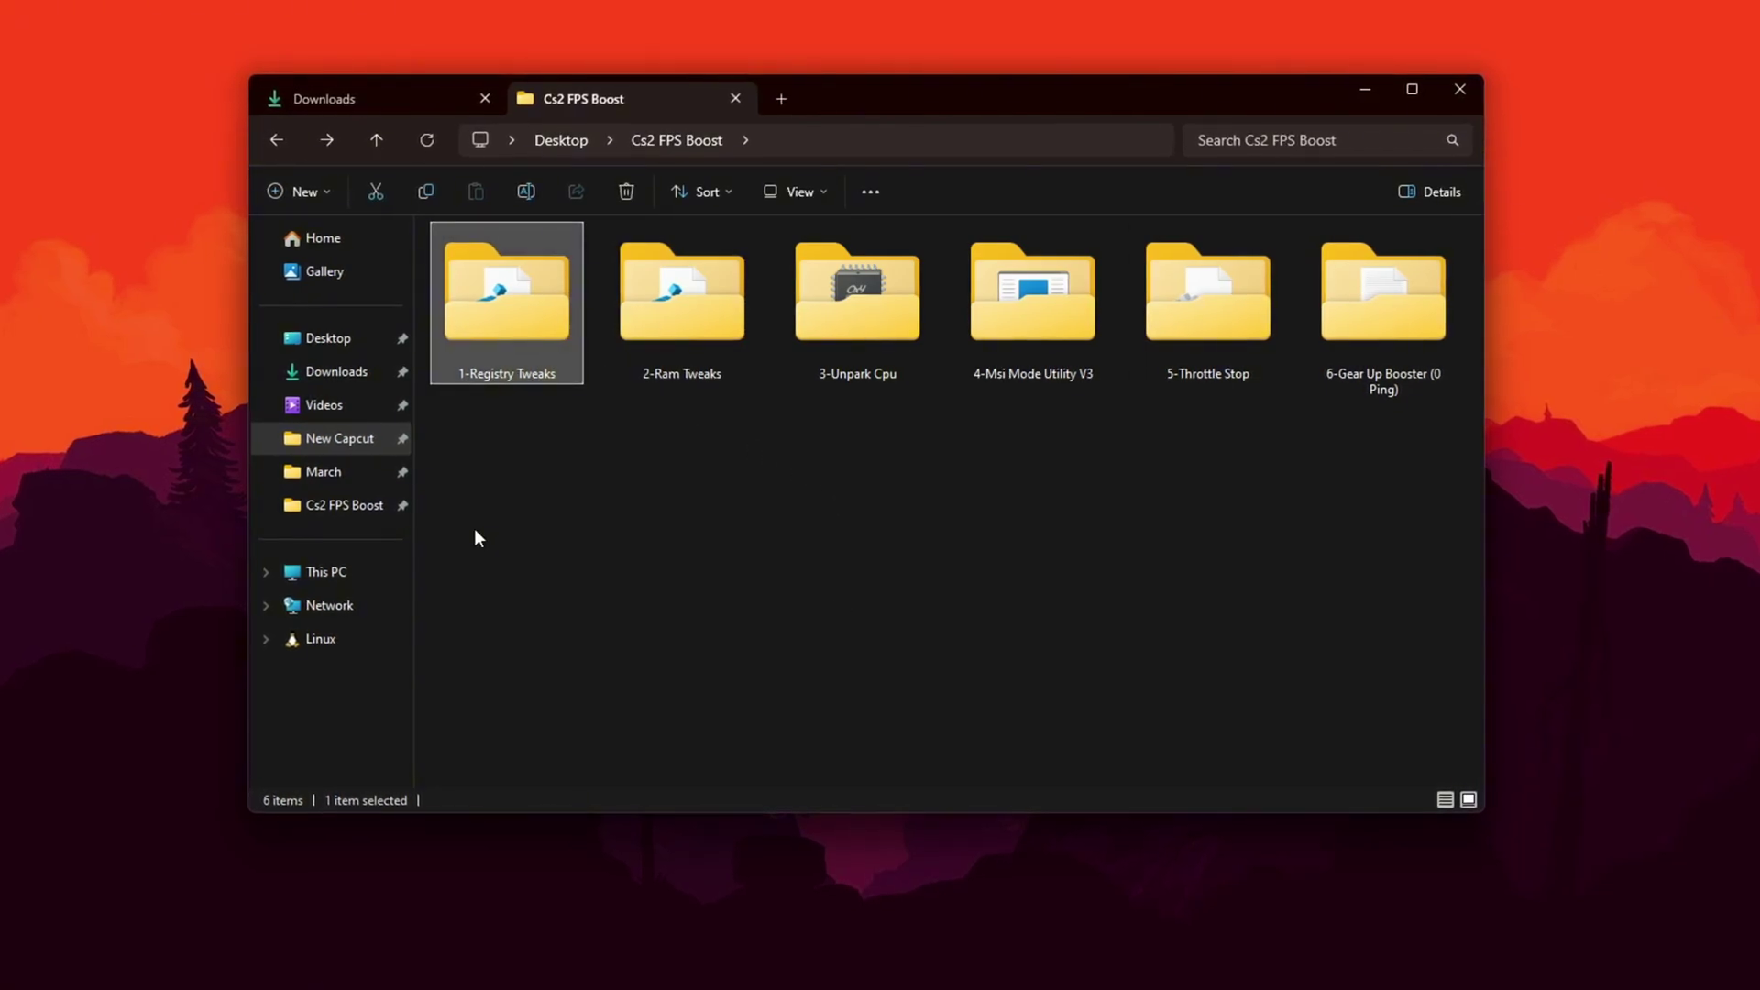
Step: Open 1-Registry Tweaks and review its seven .reg files, selecting then deselecting them
double_click(509, 302)
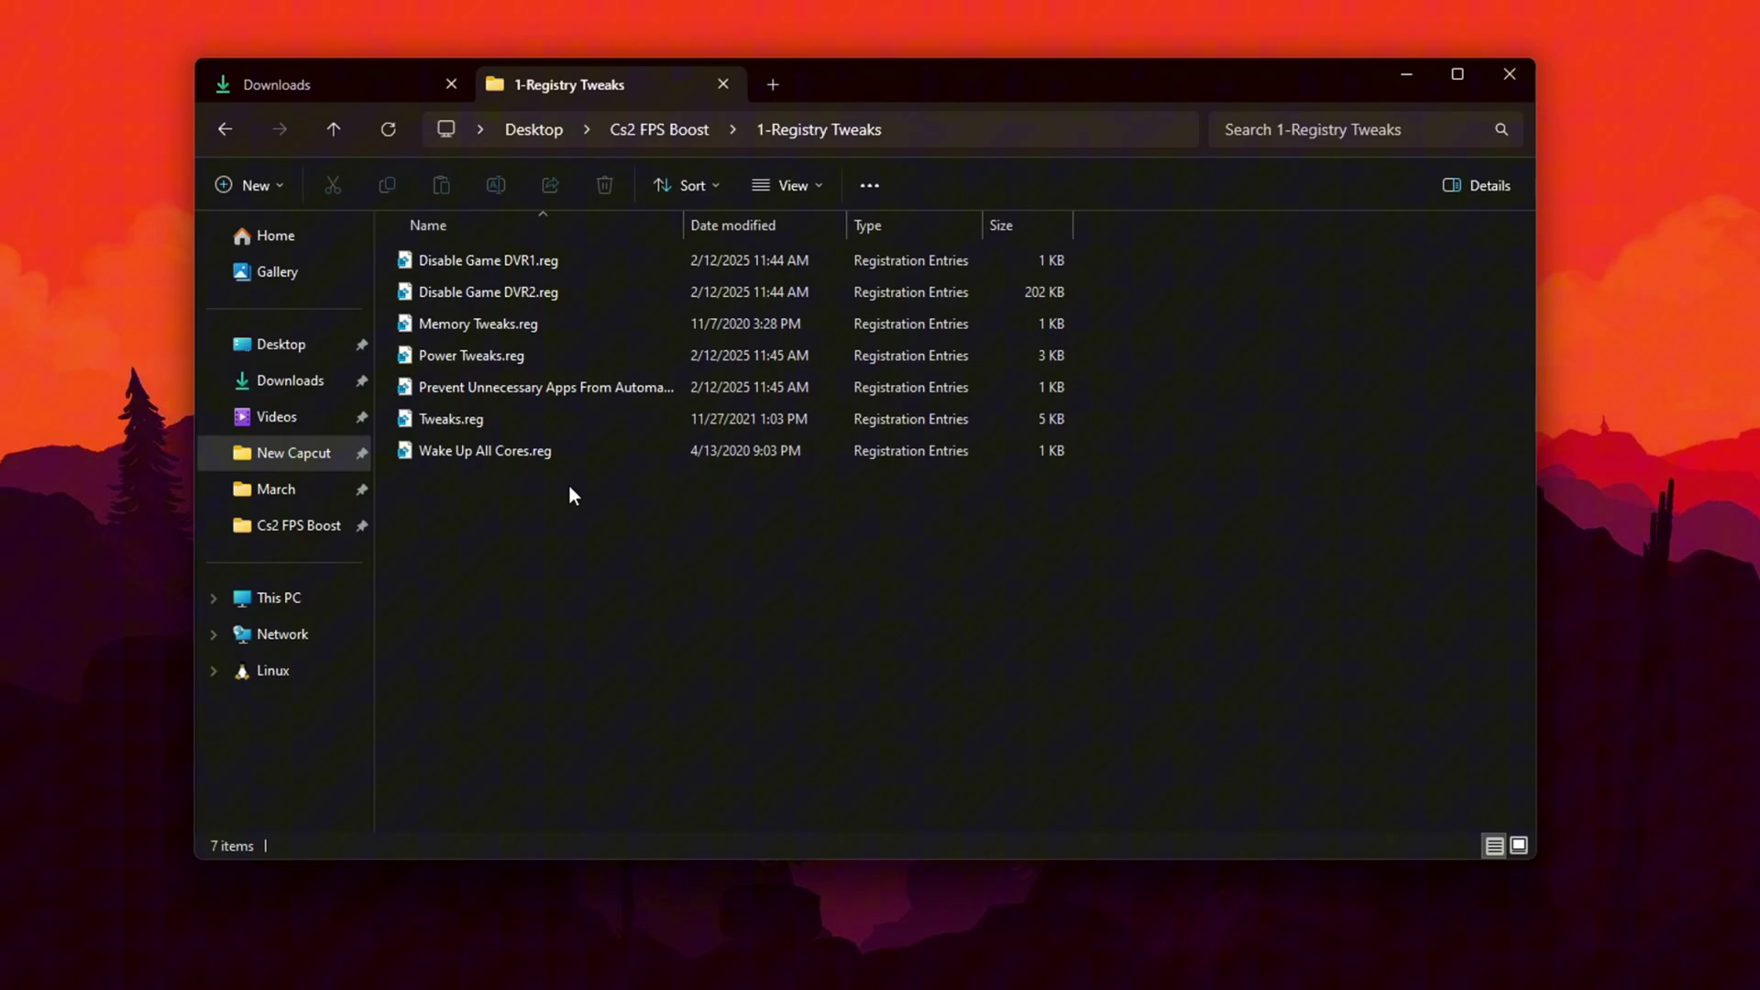
left_click_drag(551, 499, 701, 261)
left_click(520, 514)
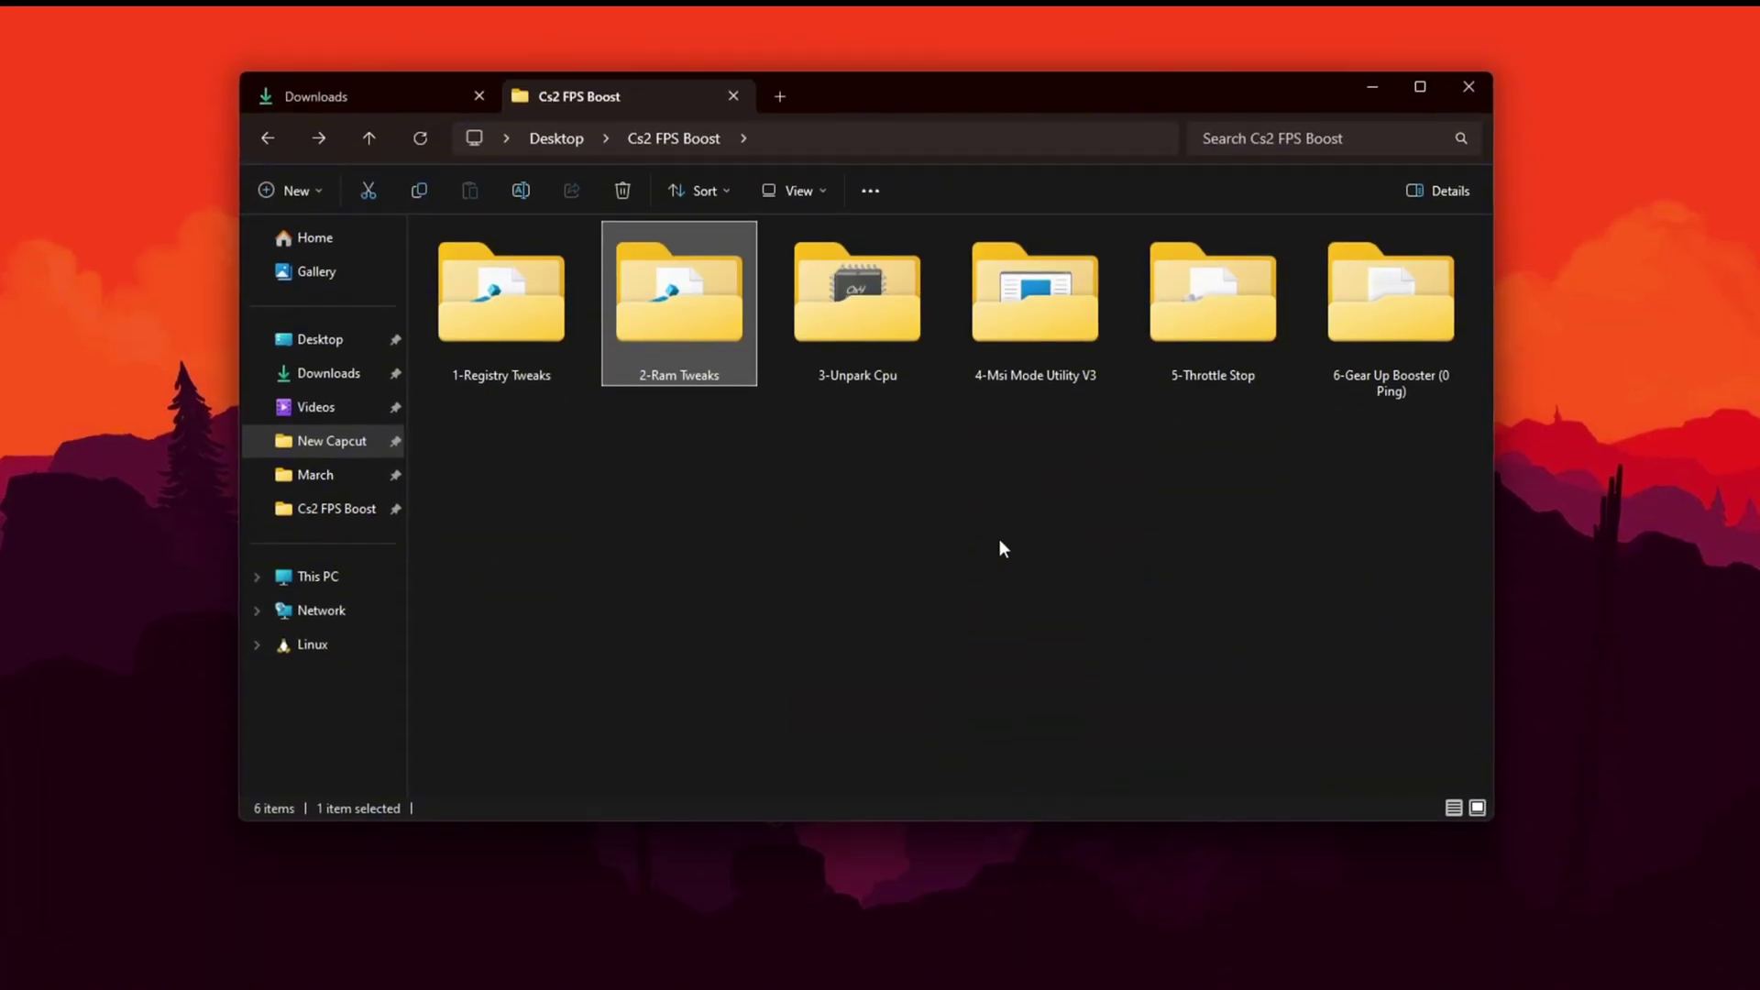
Step: Merge 16GB Ram.reg from 2-Ram Tweaks into the registry and acknowledge the success message
double_click(706, 324)
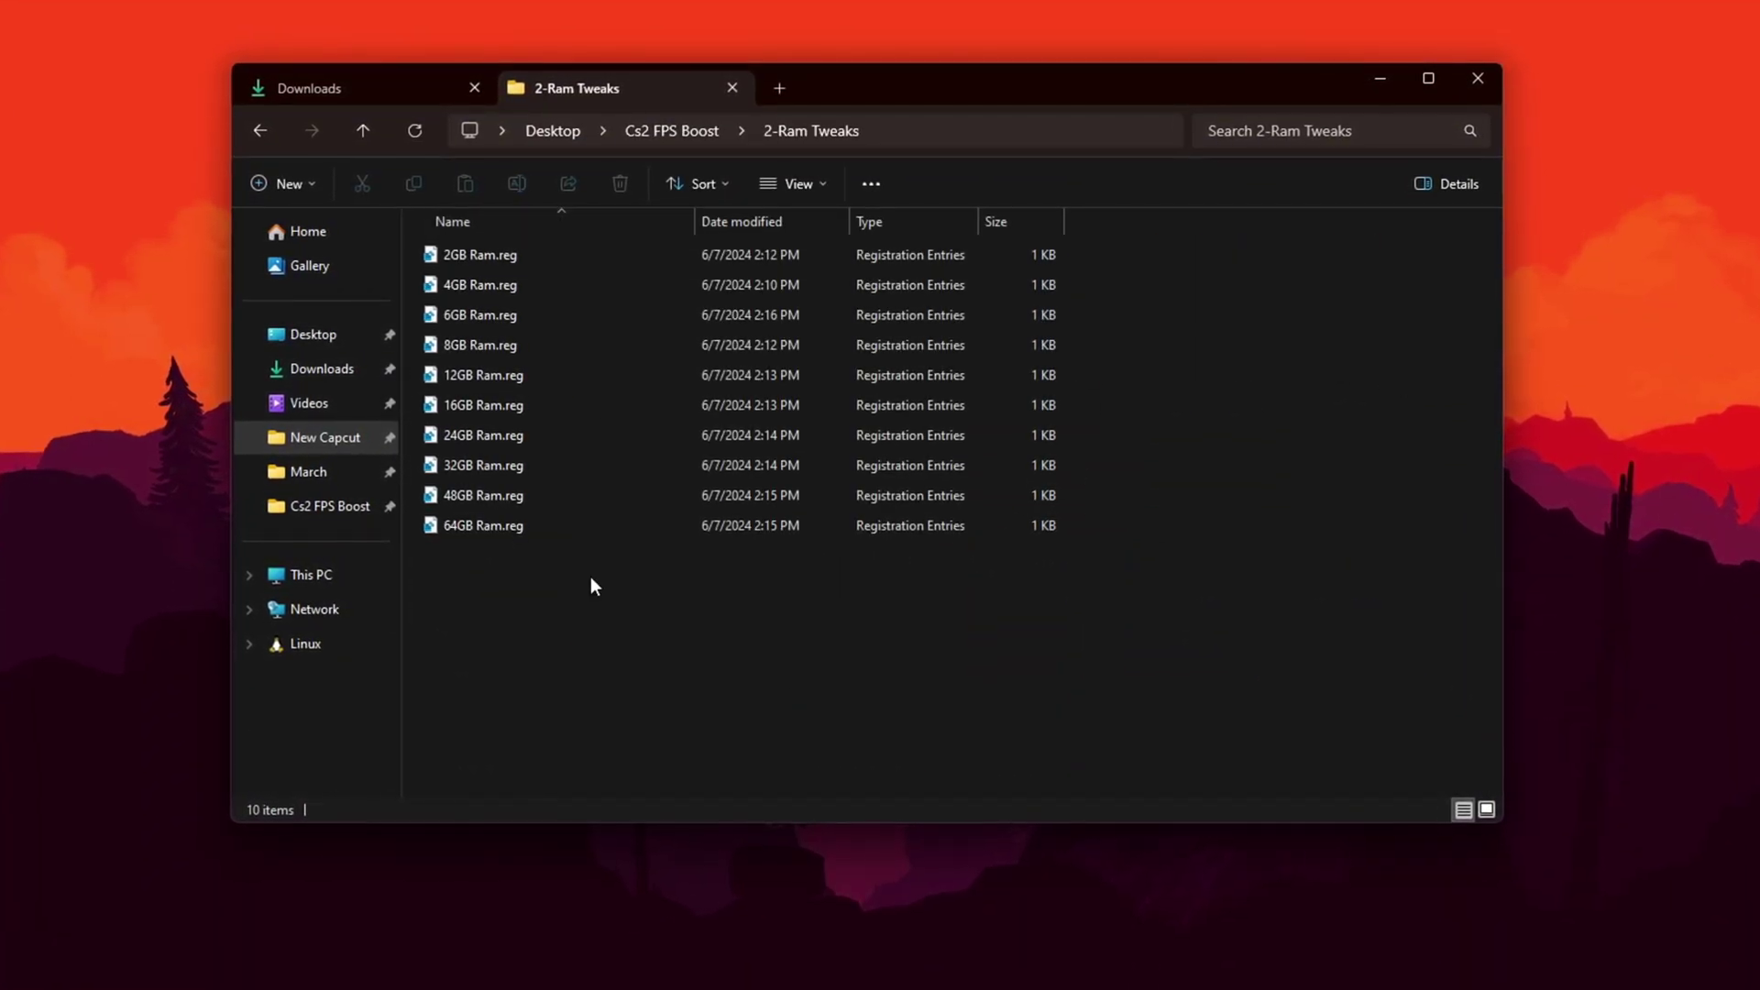
left_click_drag(583, 548, 753, 233)
left_click(470, 406)
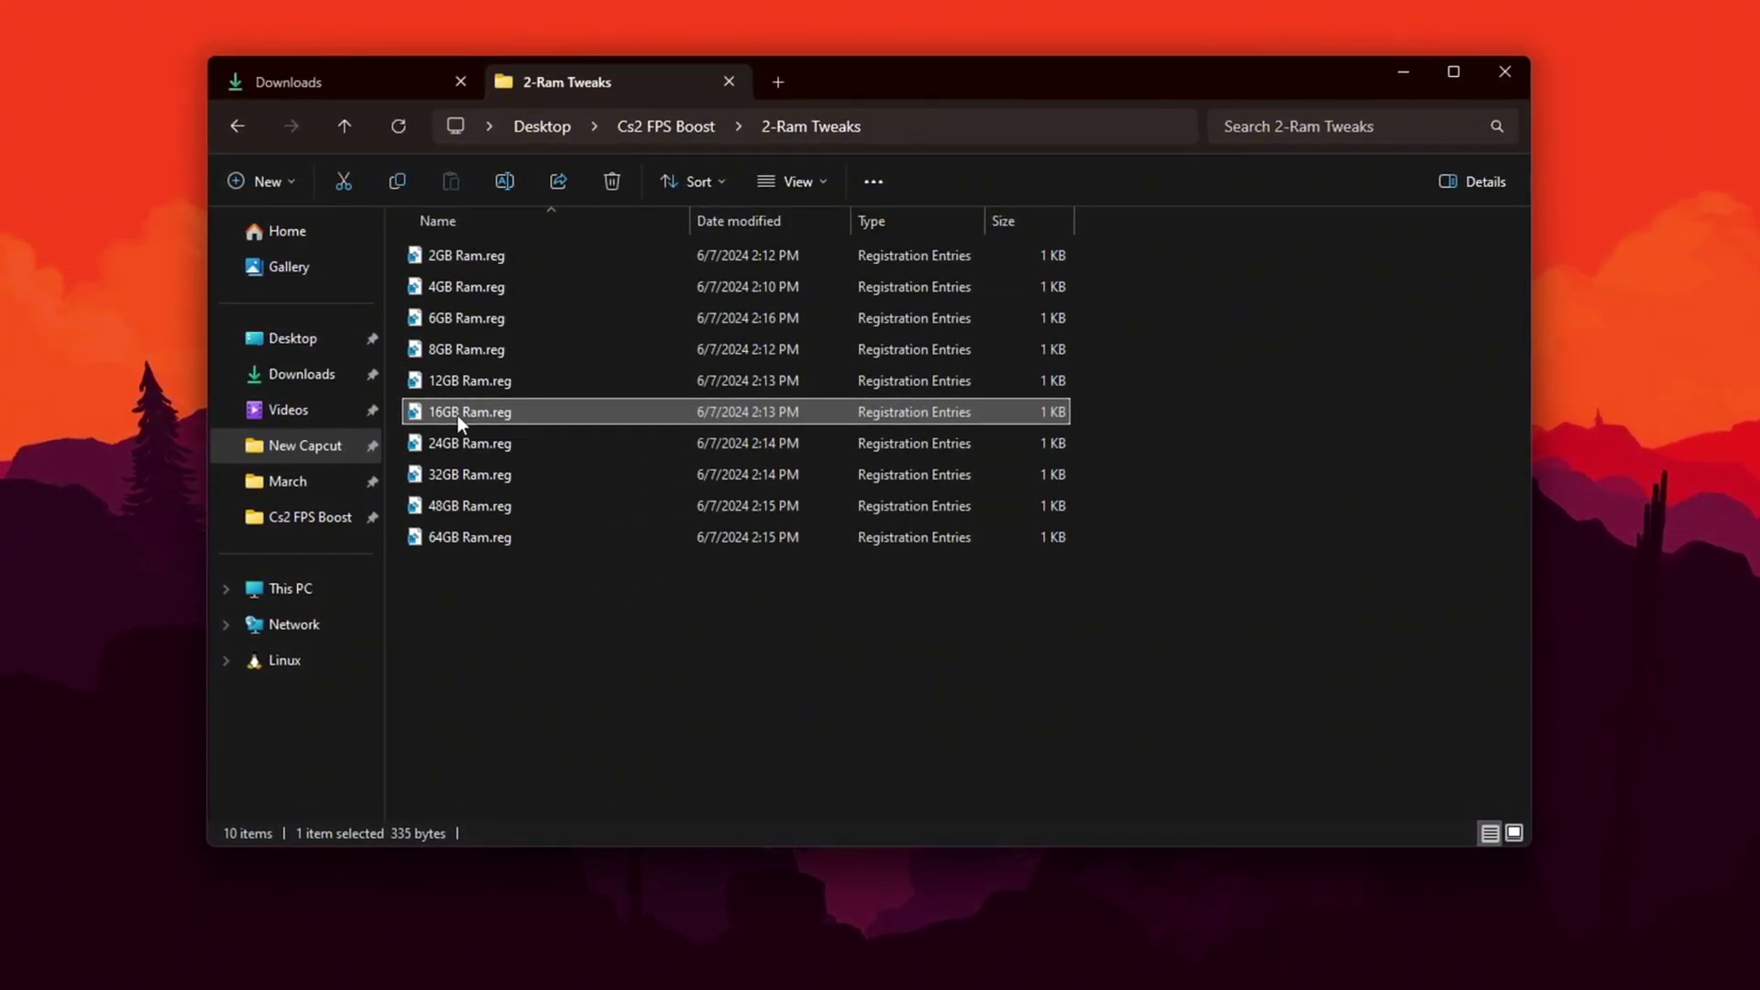
double_click(524, 410)
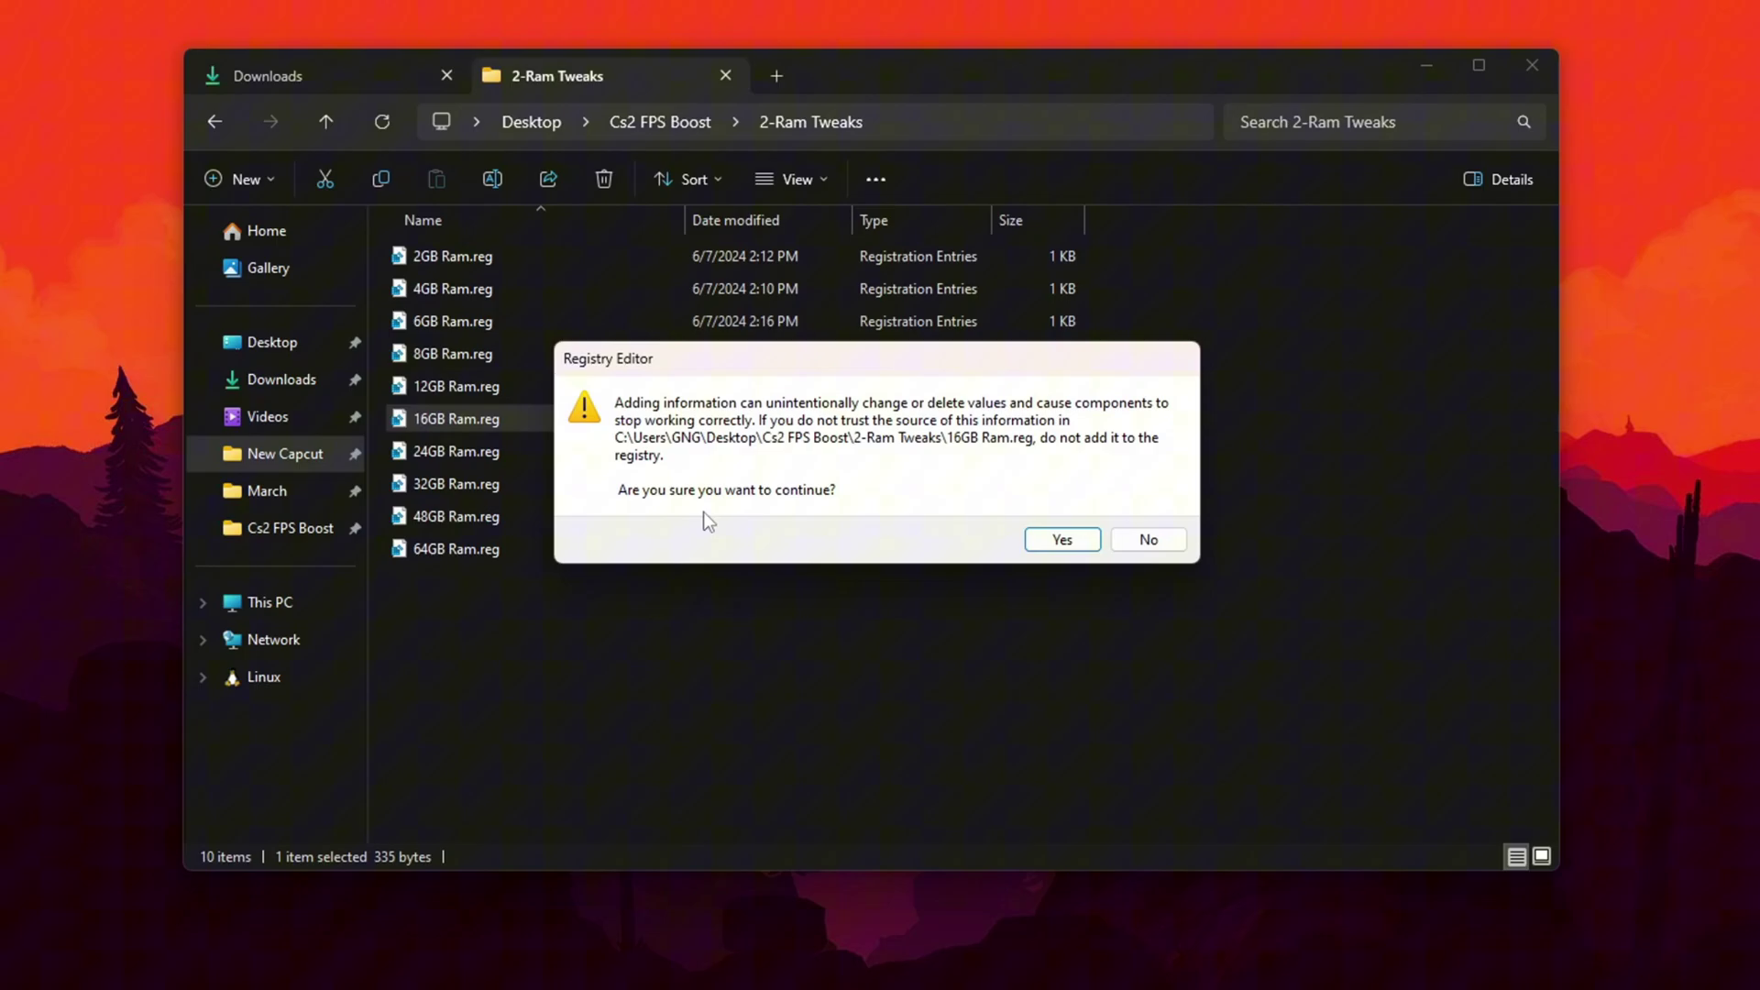
left_click(1077, 543)
left_click(1153, 513)
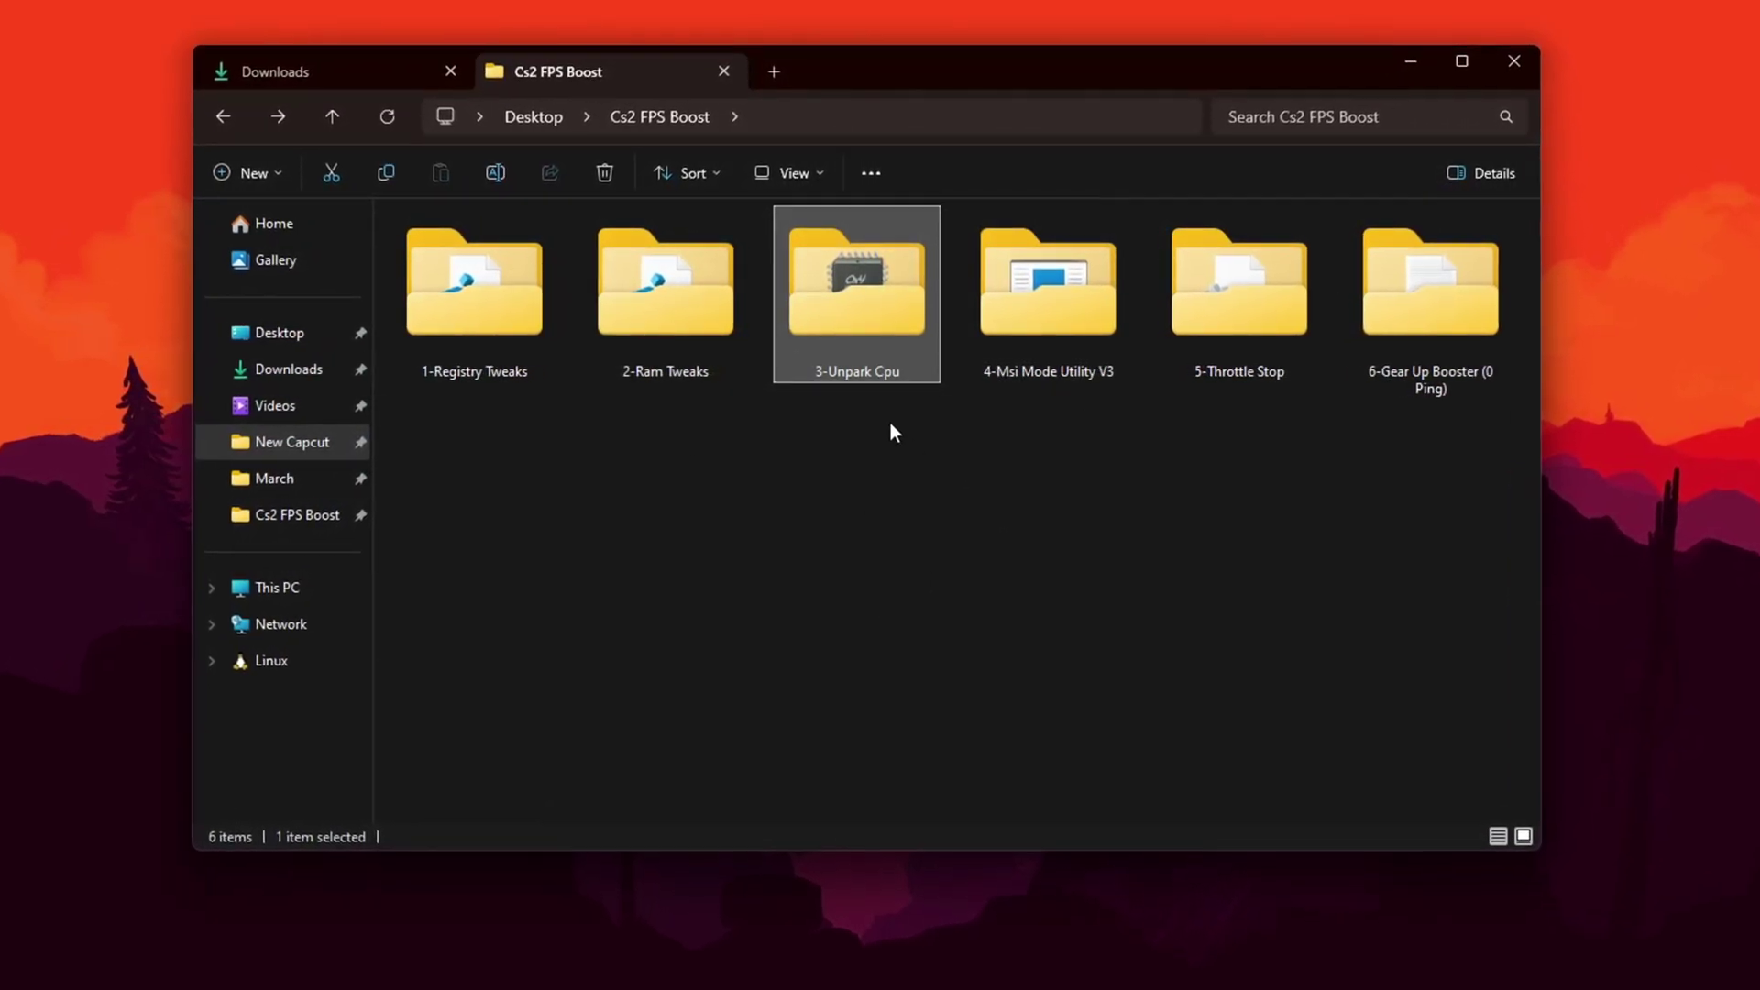
Step: Run UnparkCpu.exe from the 3-Unpark Cpu folder as administrator
double_click(858, 278)
left_click(689, 247)
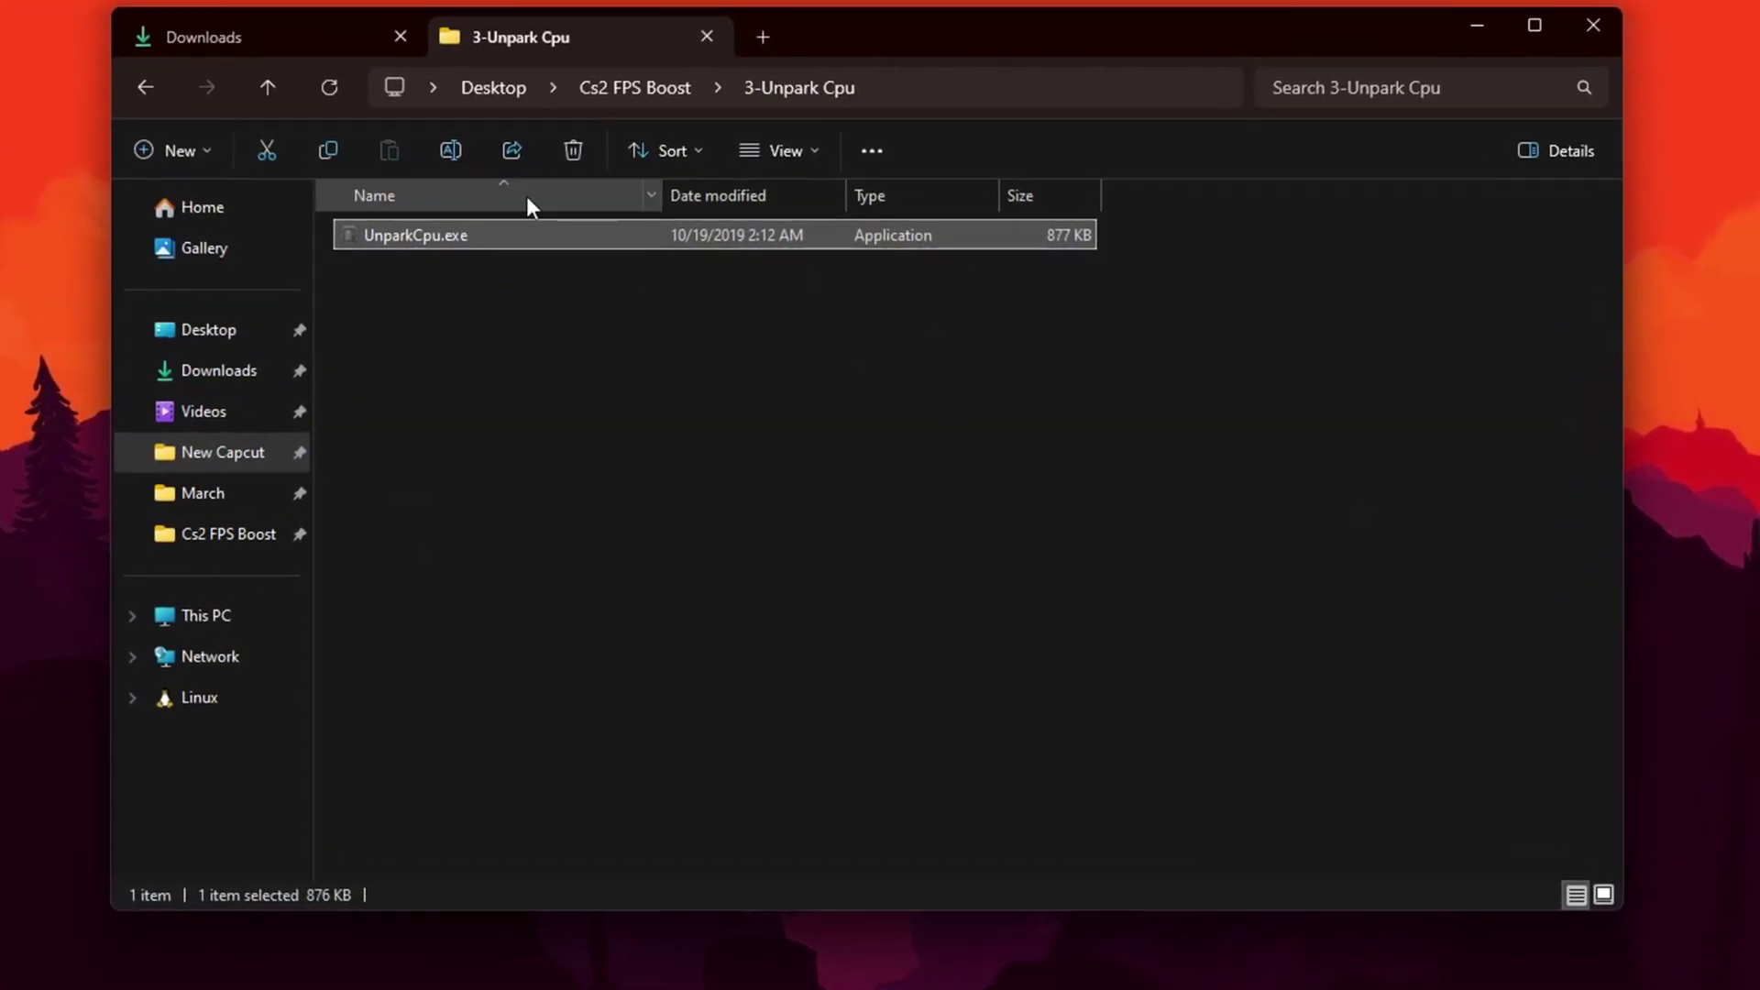
right_click(438, 229)
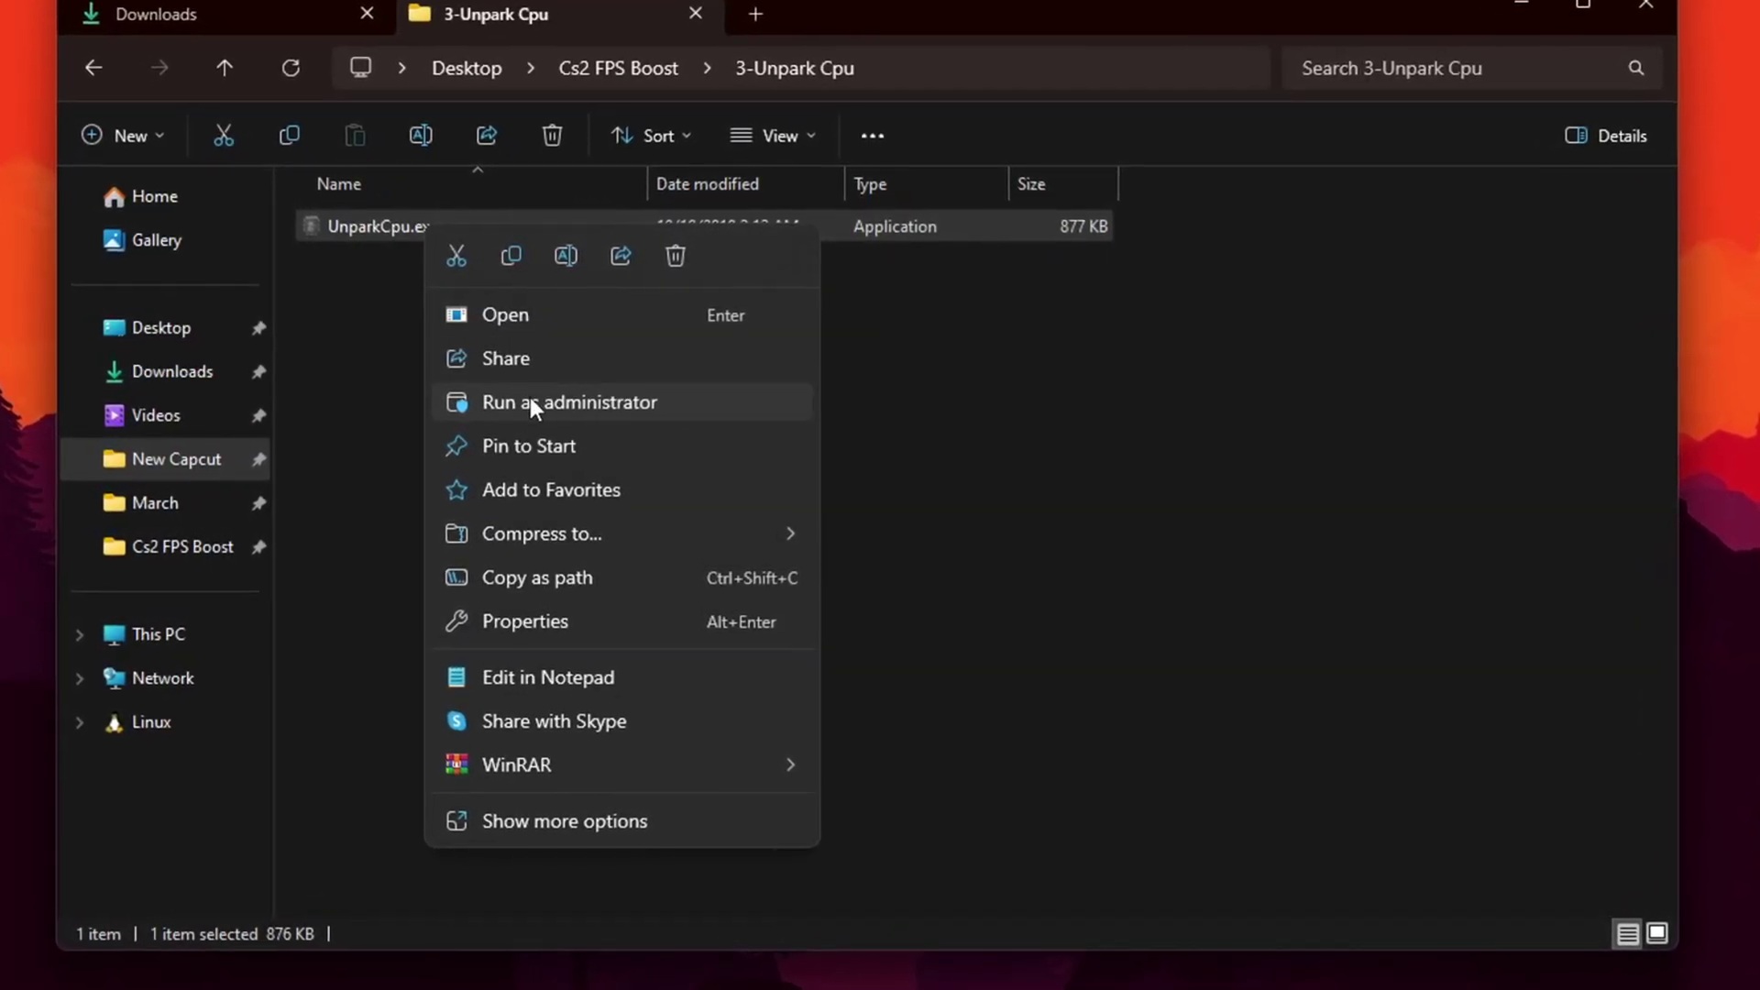
left_click(532, 402)
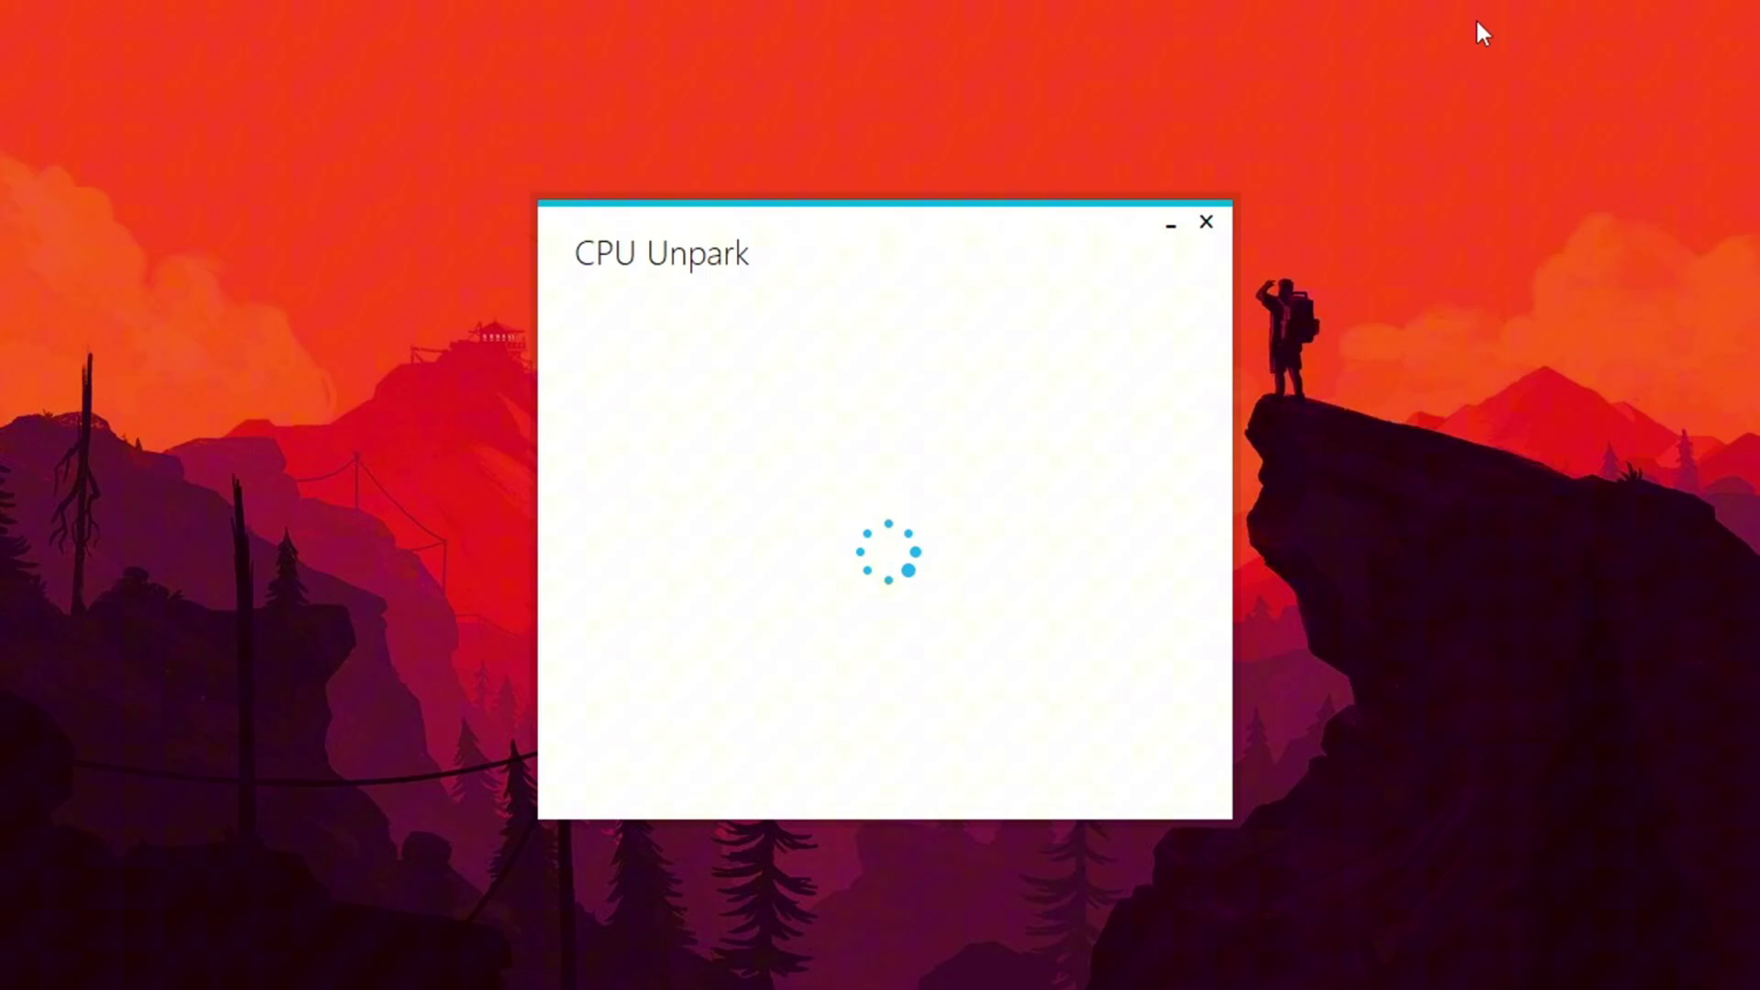
Step: Unpark all 16 CPU cores in CPU Unpark and apply the change
left_click_drag(898, 140, 902, 131)
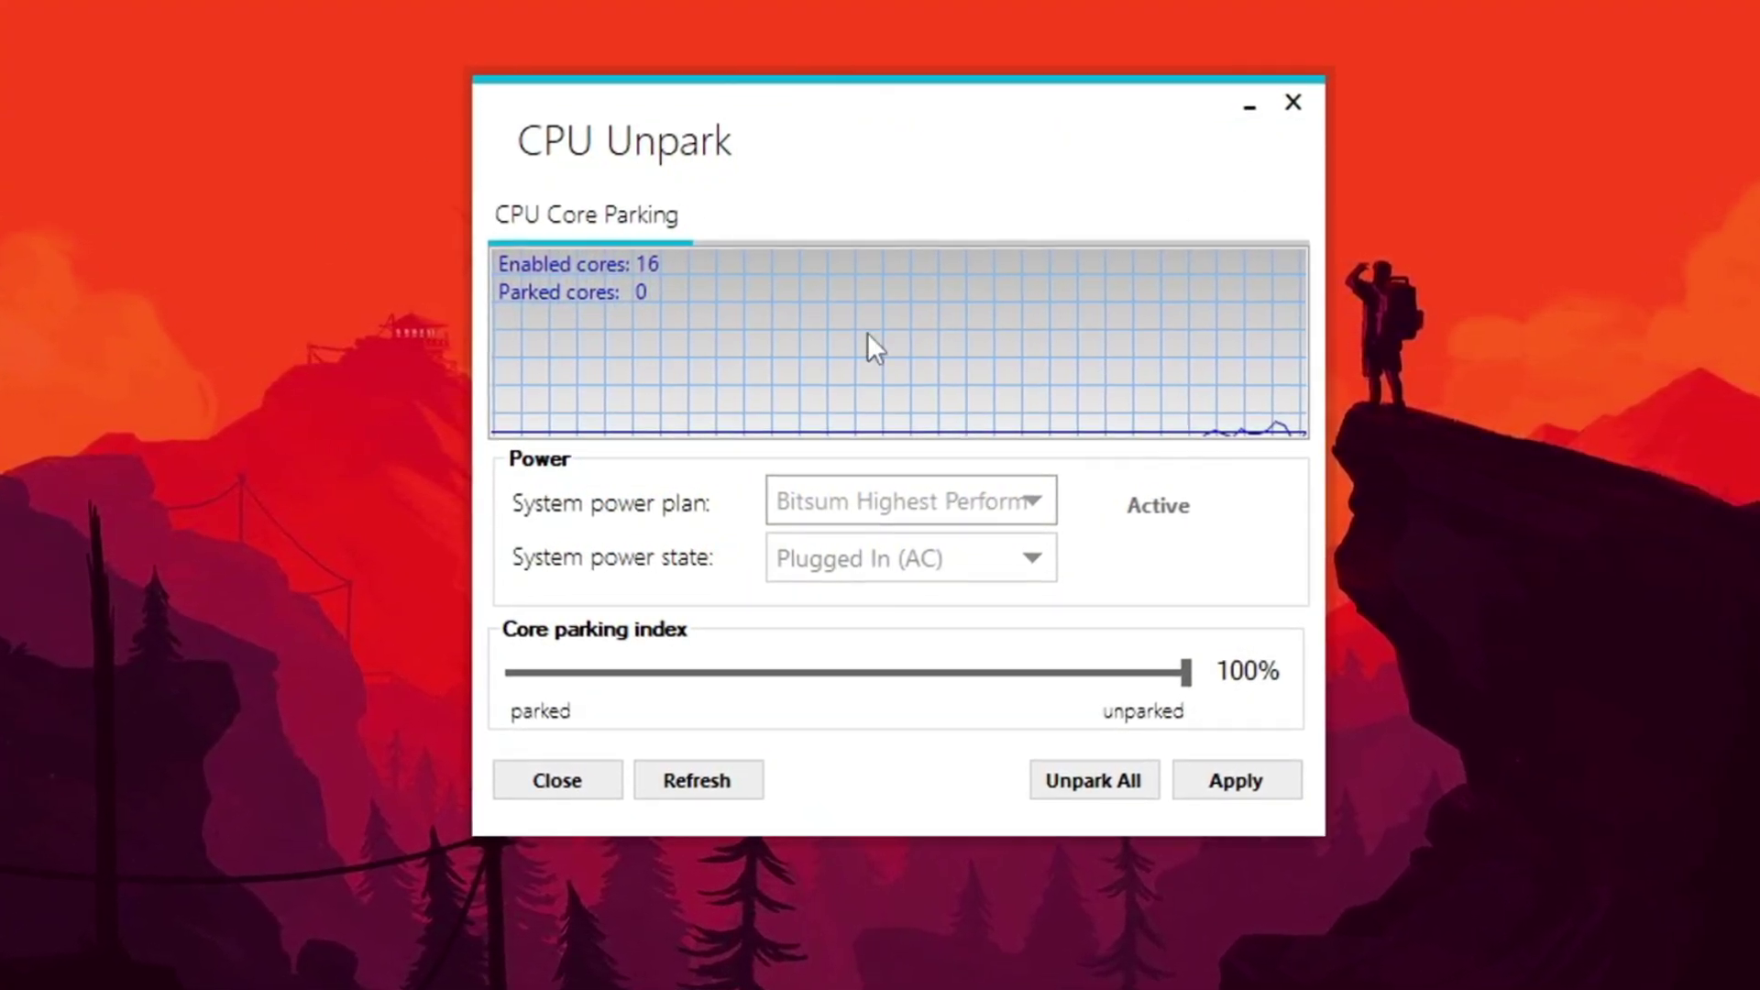
left_click(1123, 789)
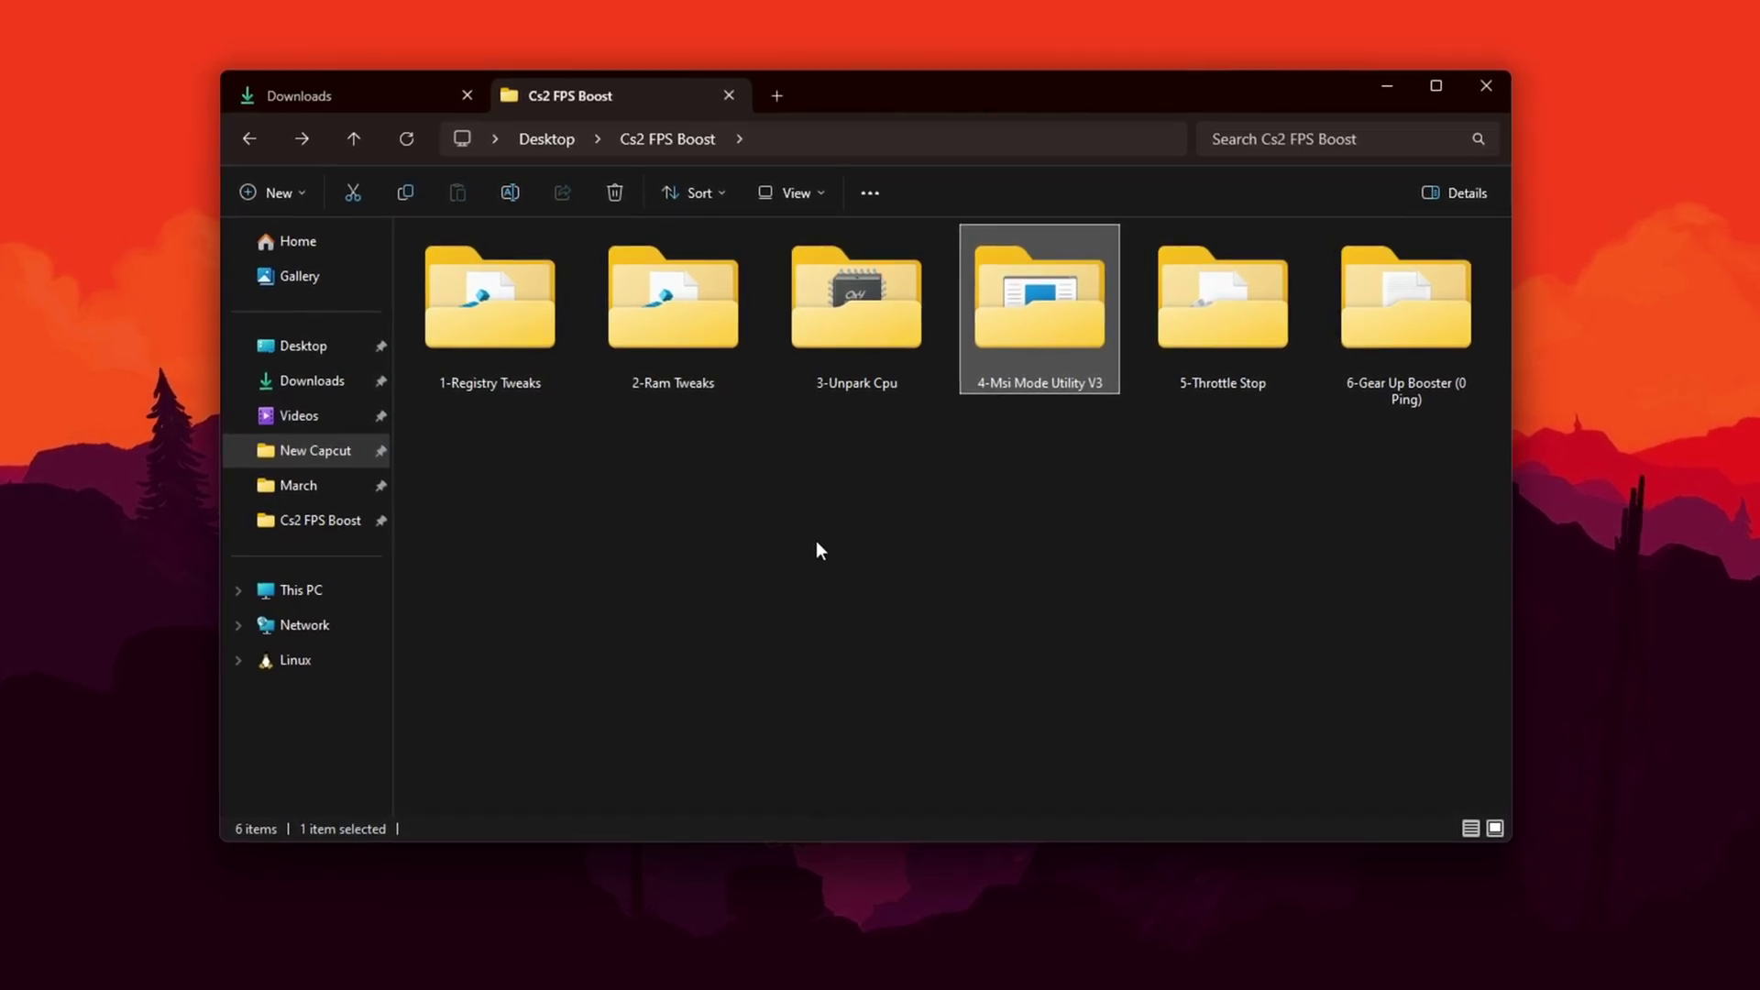
Step: Run MSI Mode Utility 3.0.exe from the 4-Msi Mode Utility V3 folder as administrator
double_click(1057, 348)
left_click(485, 271)
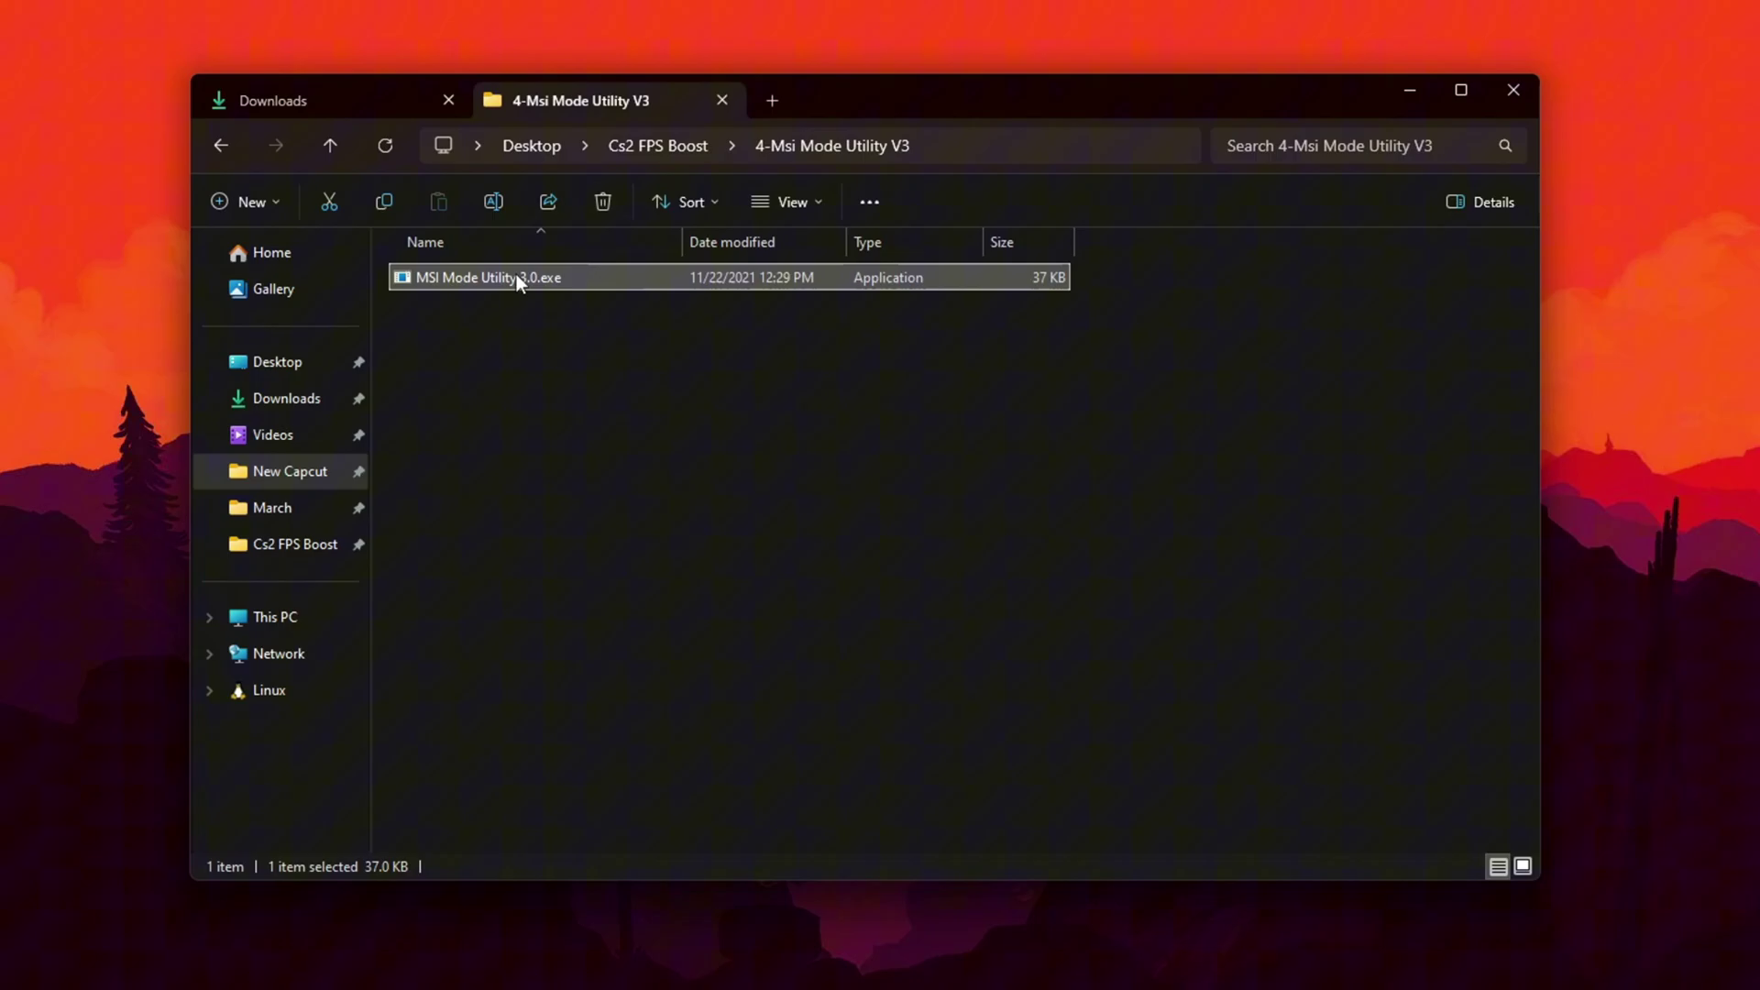
right_click(513, 275)
left_click(597, 426)
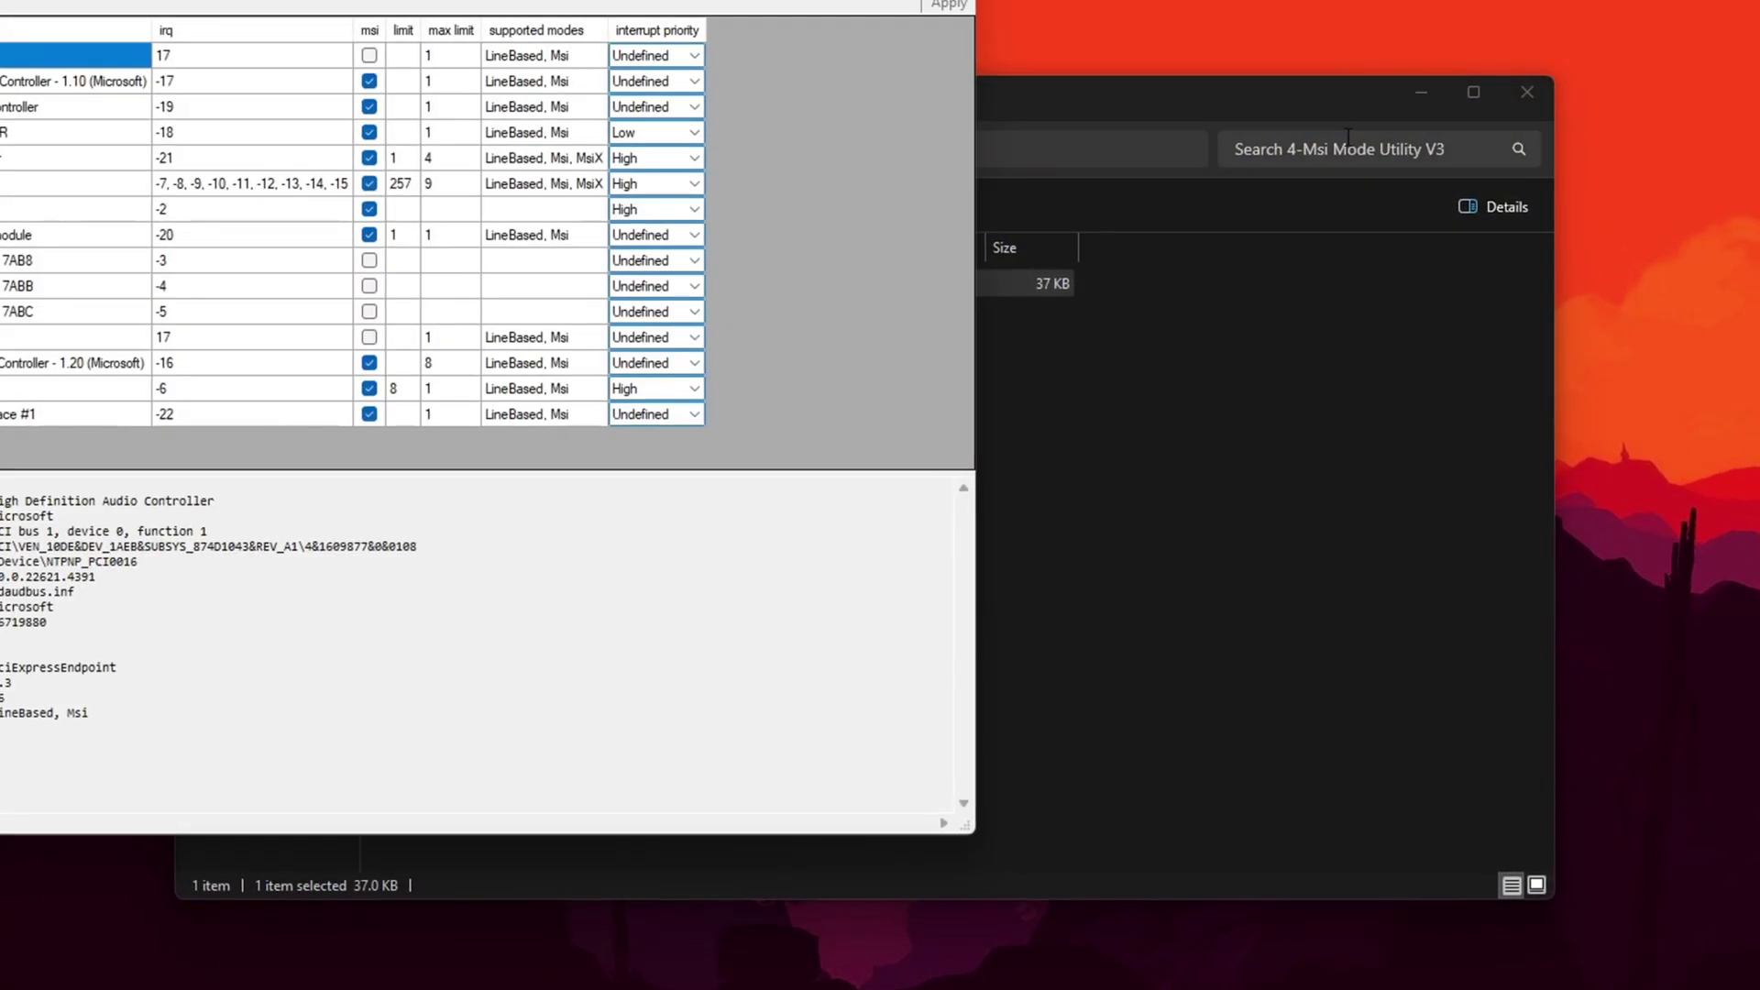
left_click(1421, 91)
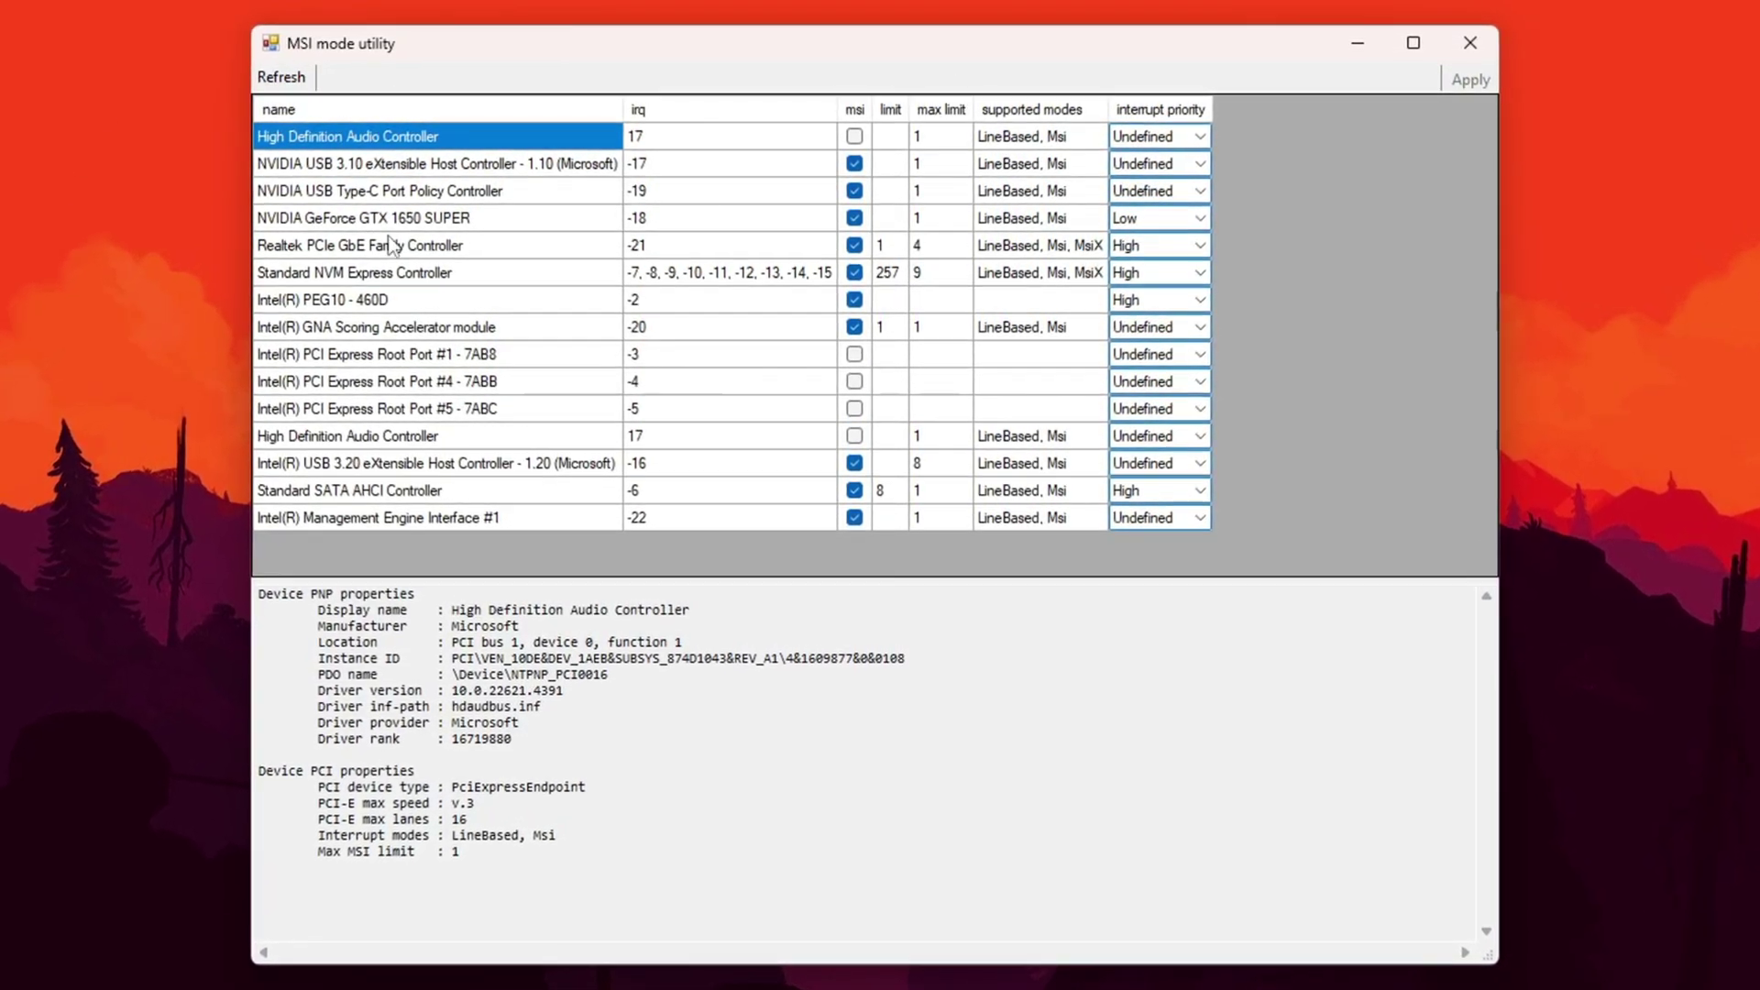
Step: Set the GTX 1650 SUPER interrupt priority to High and apply it
left_click(779, 216)
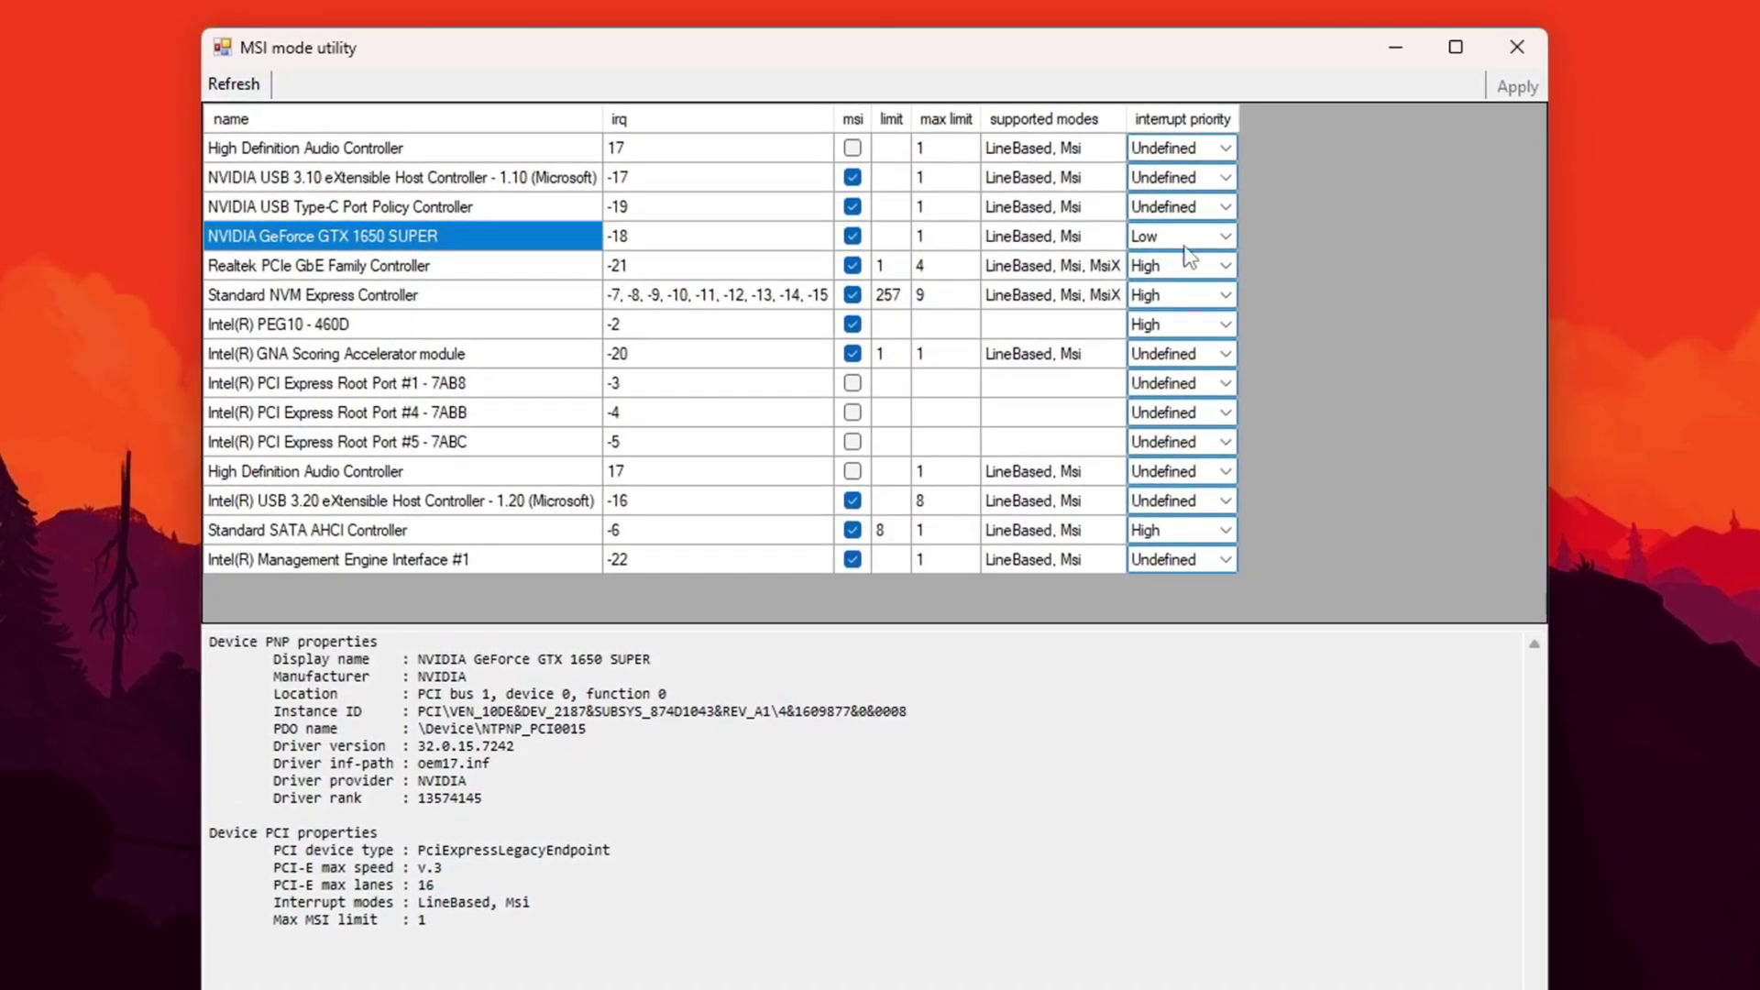
left_click(1191, 237)
left_click(1160, 316)
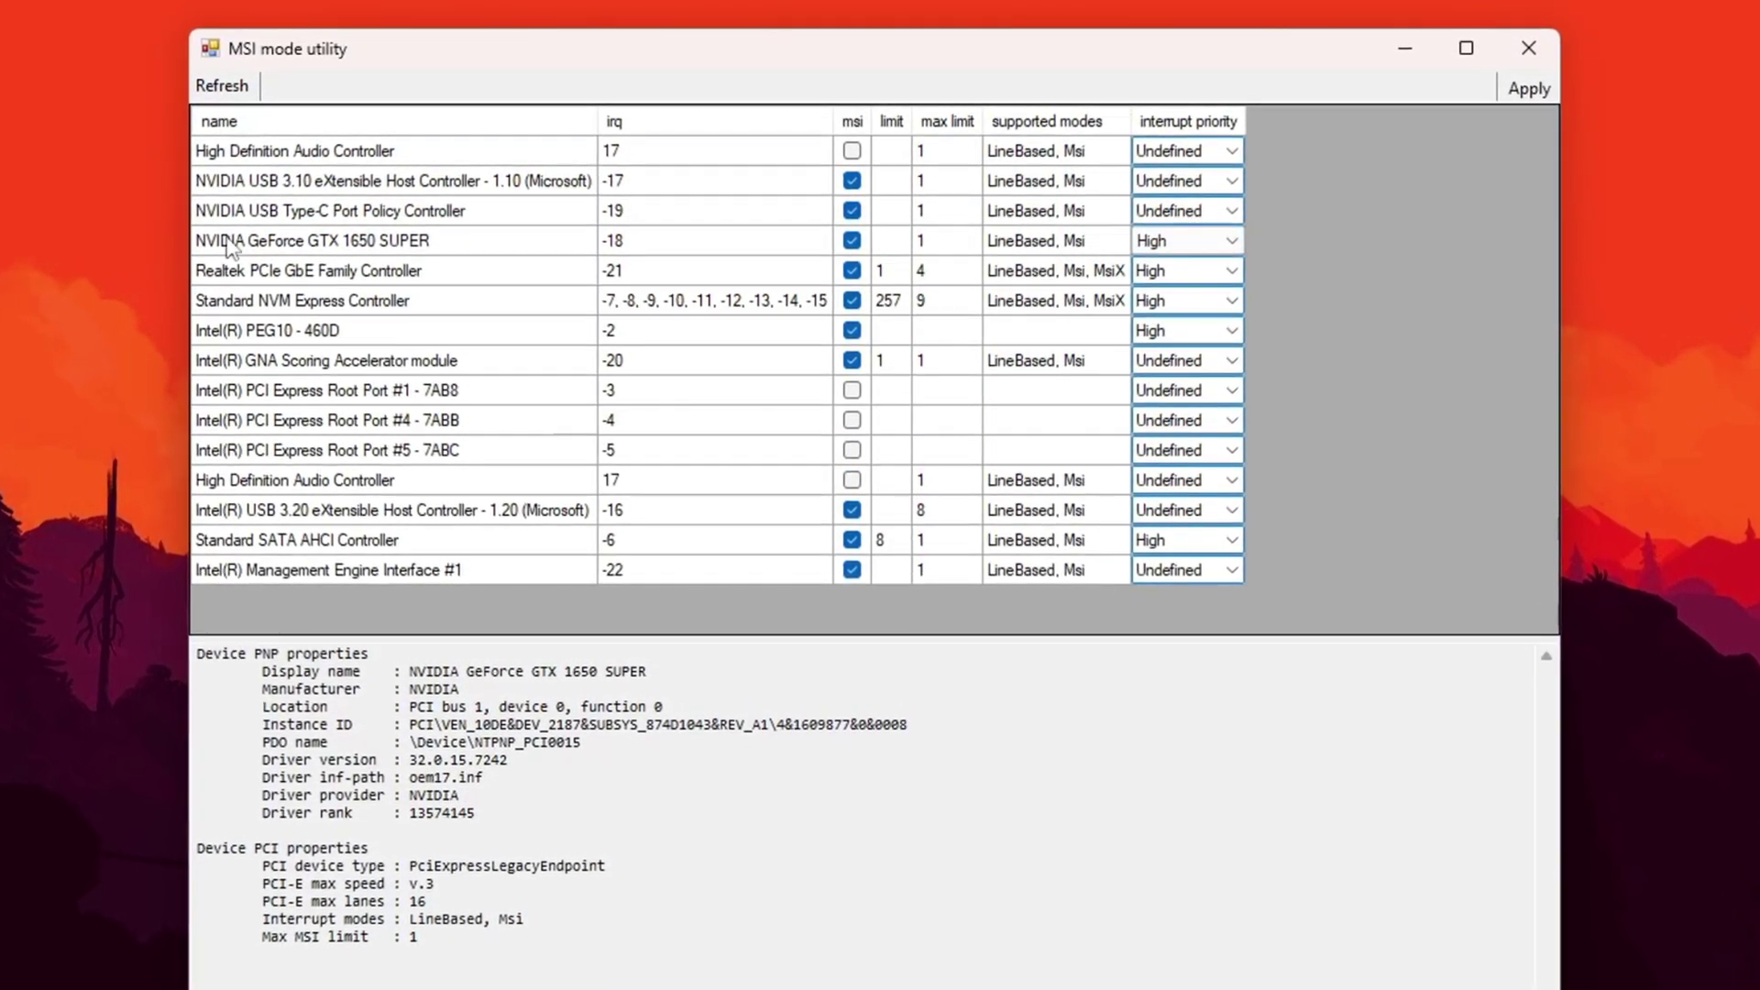
left_click(326, 331)
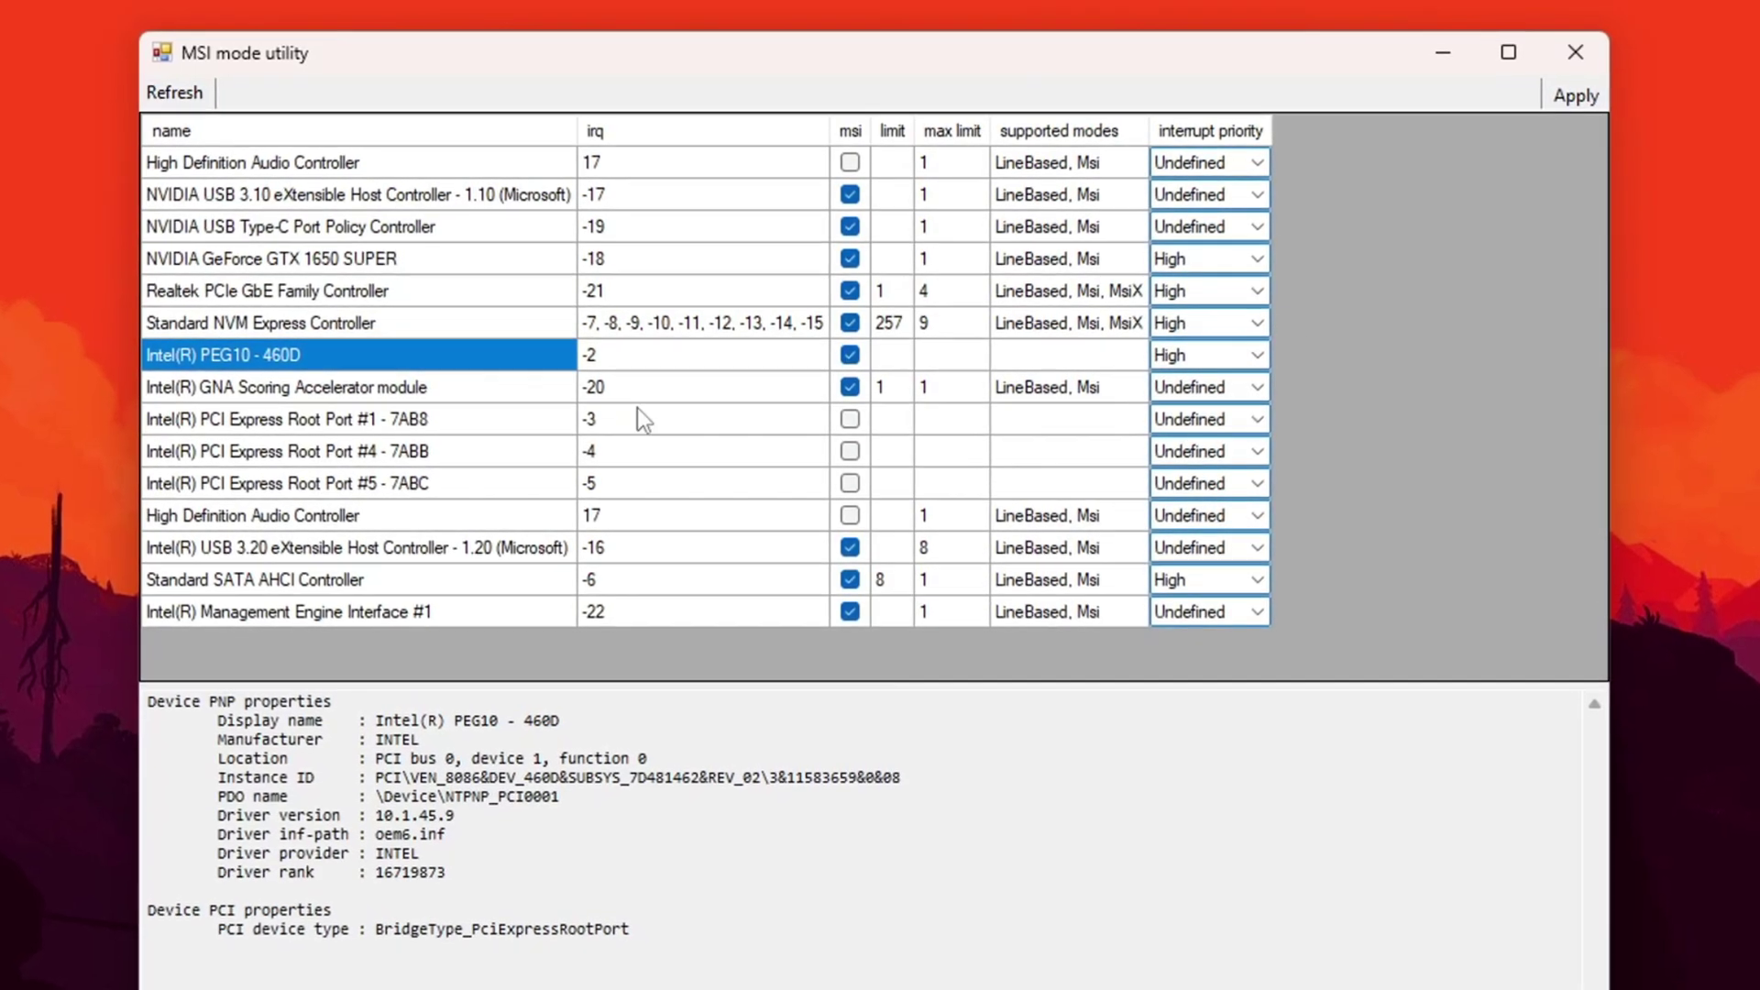
left_click(1558, 95)
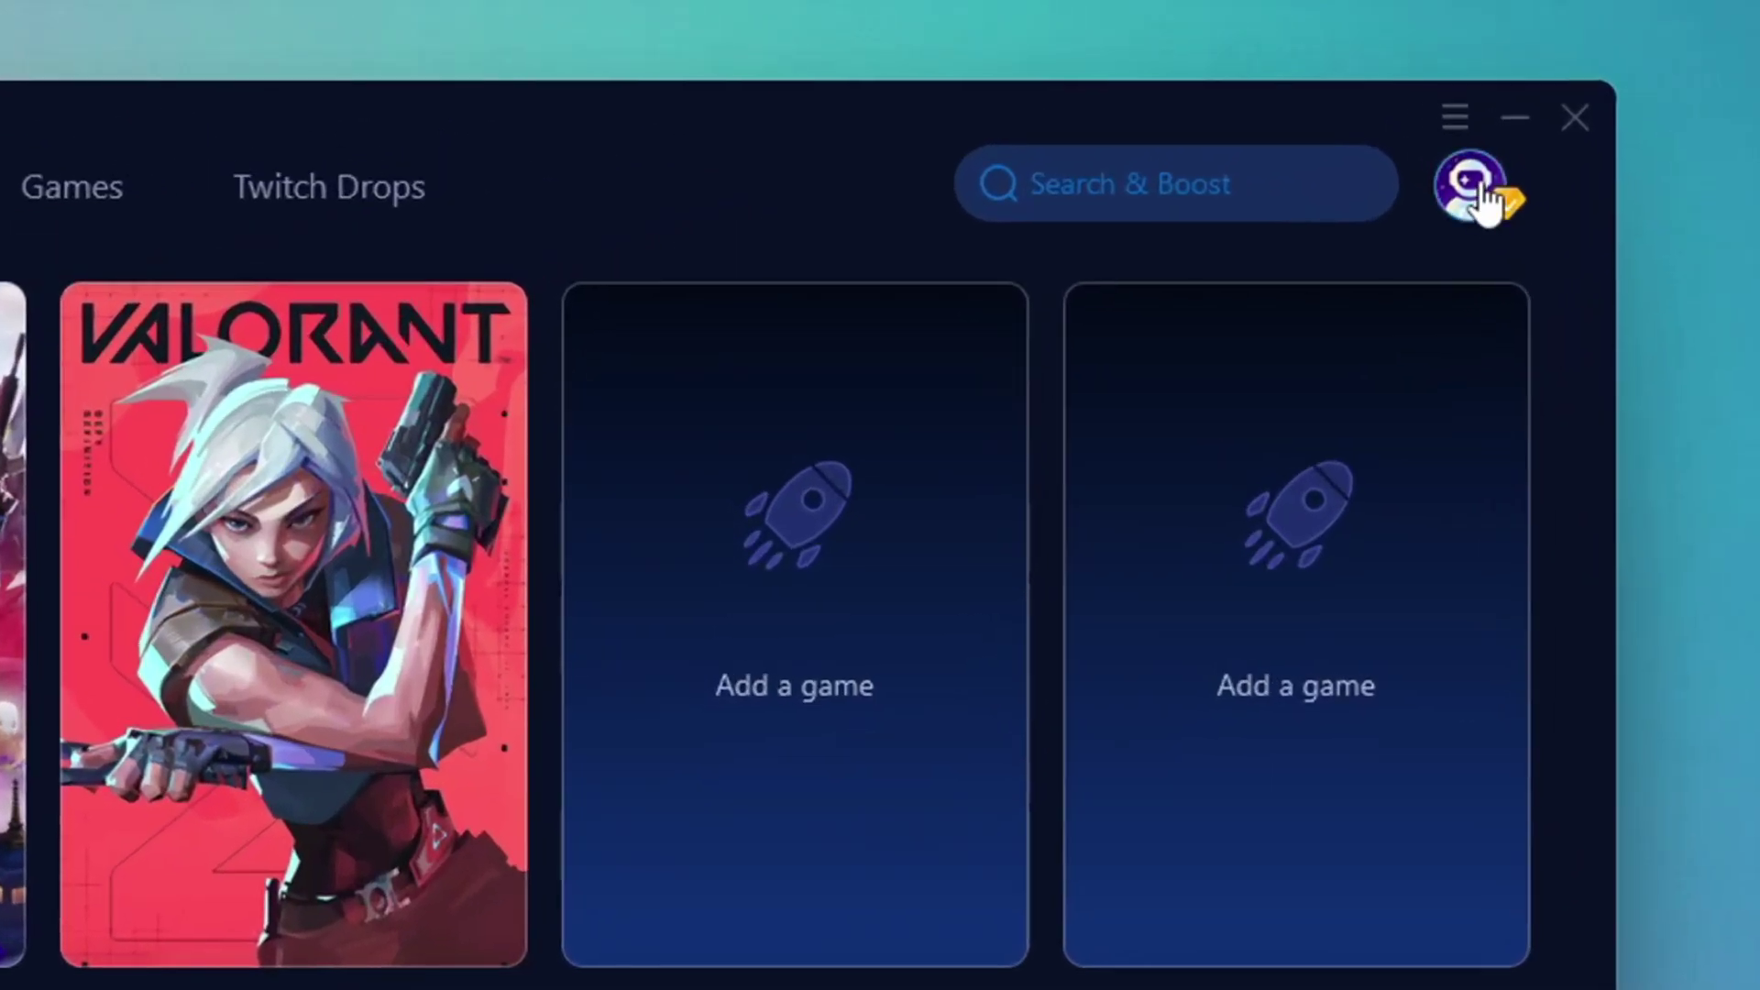
left_click(1485, 204)
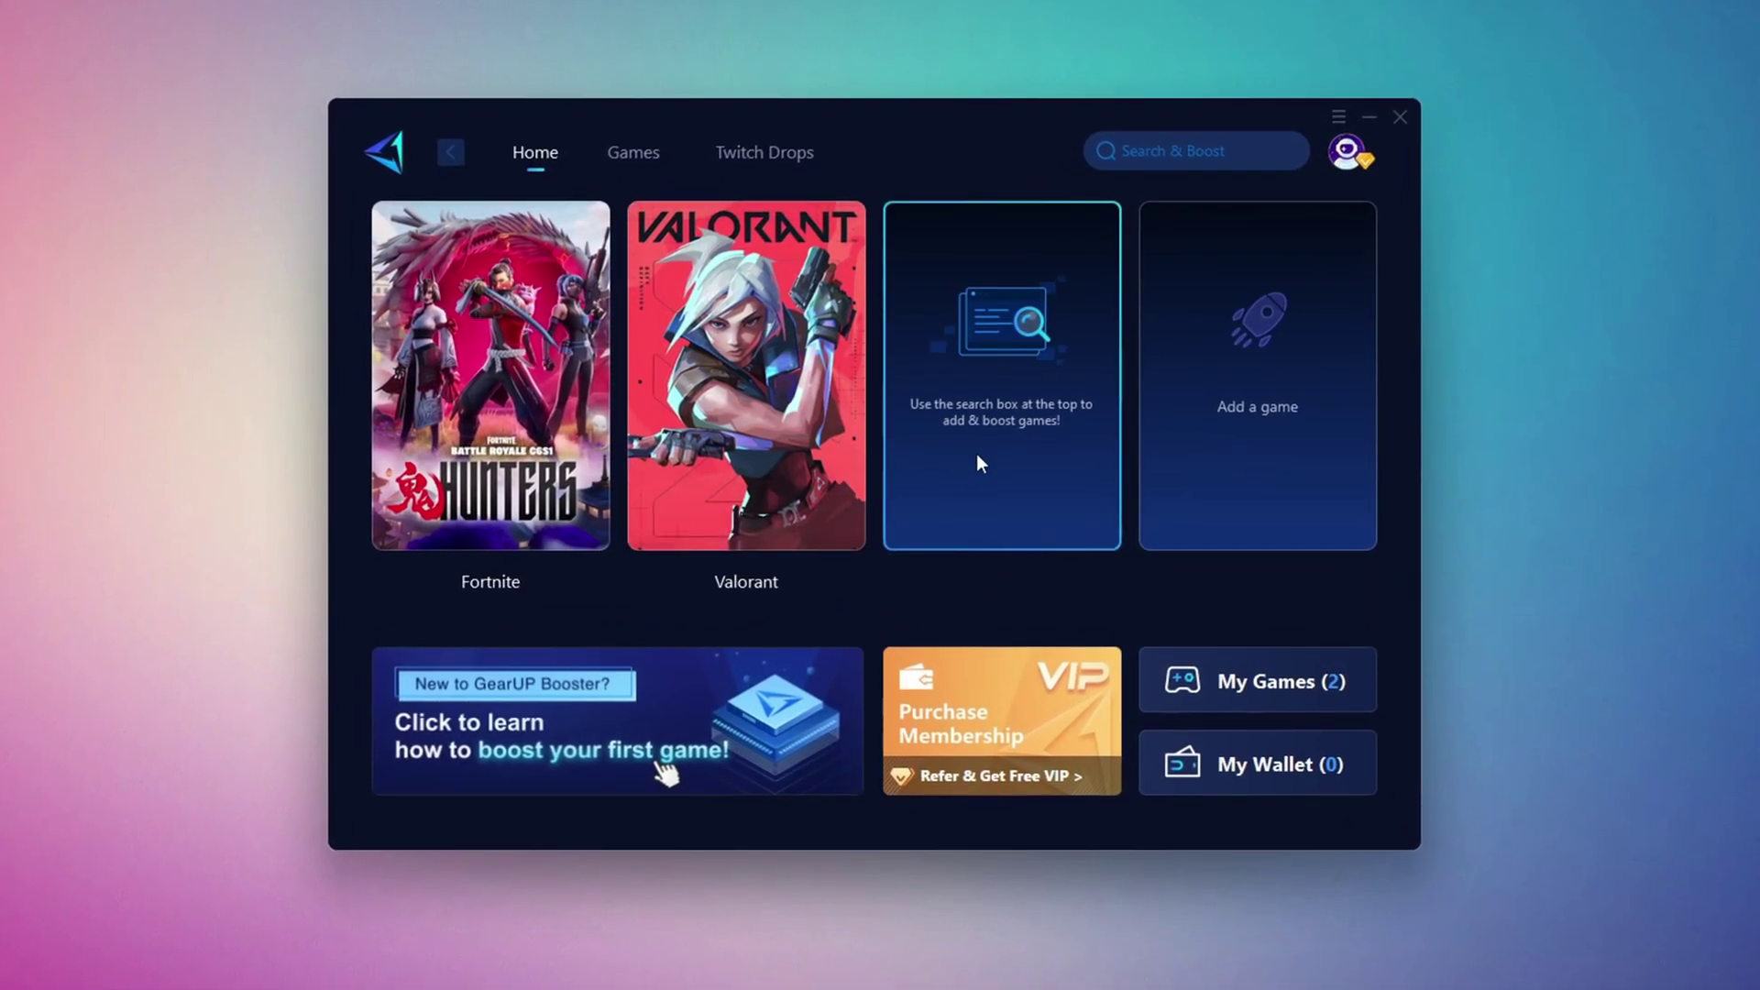
left_click(632, 152)
scroll(971, 442, "down", 6)
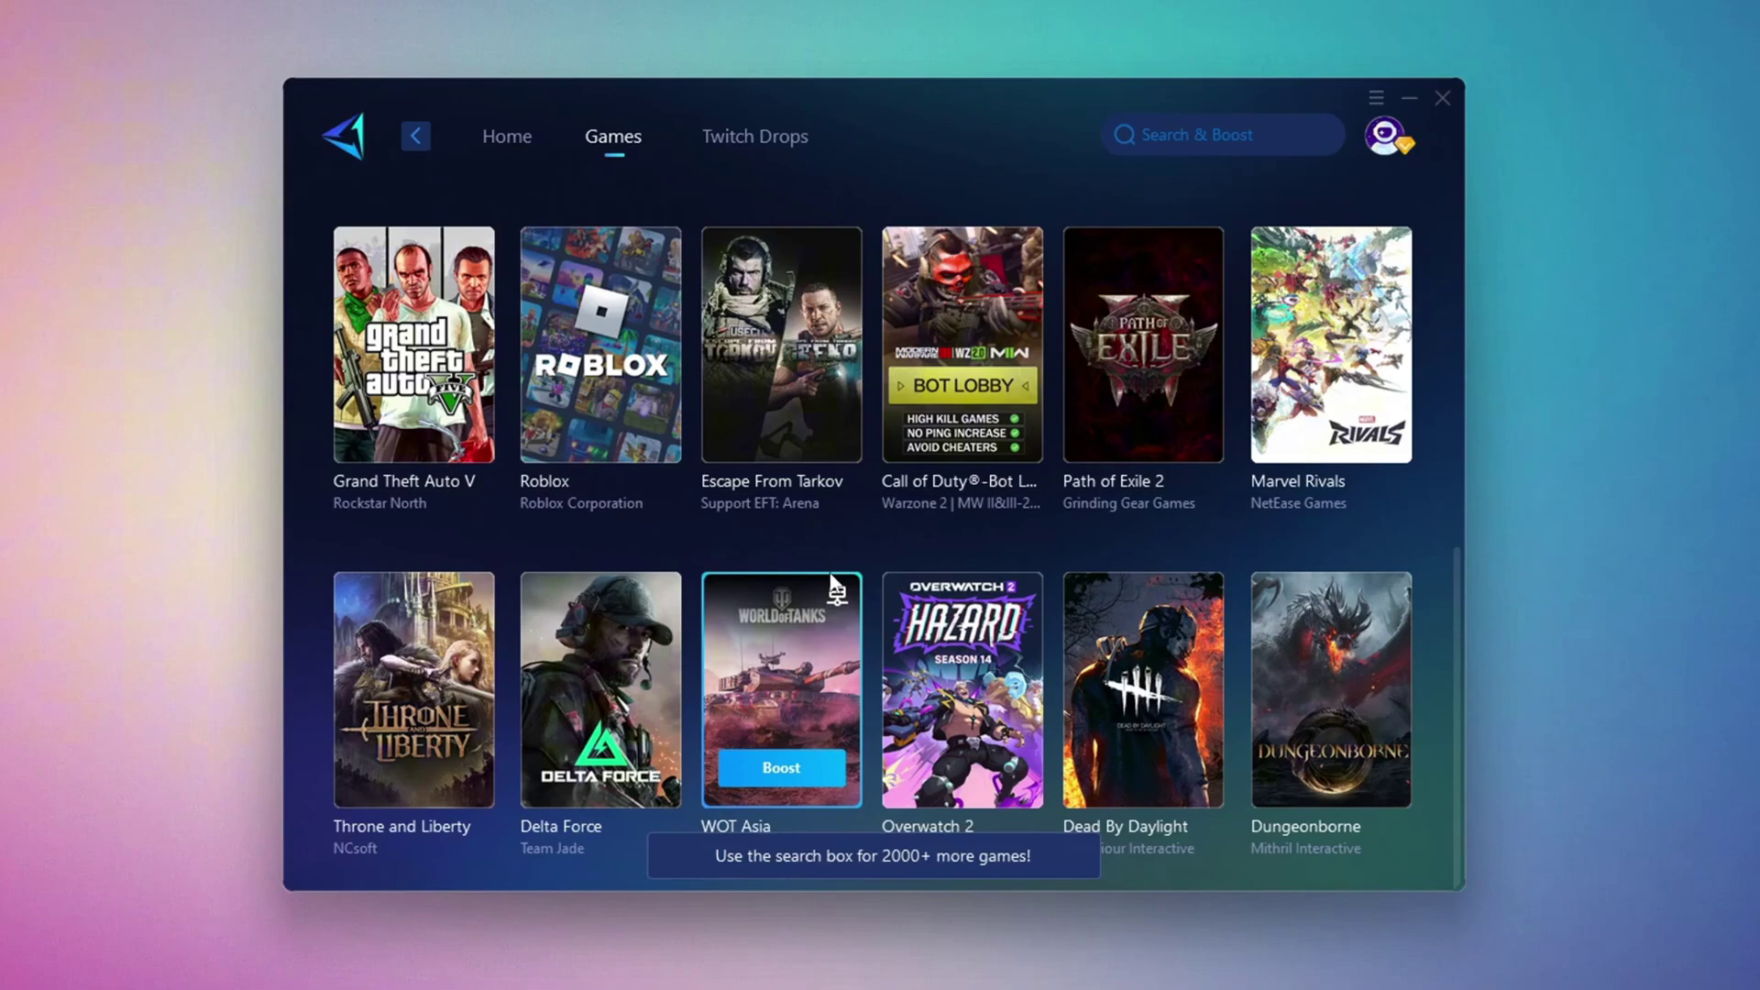
left_click(505, 138)
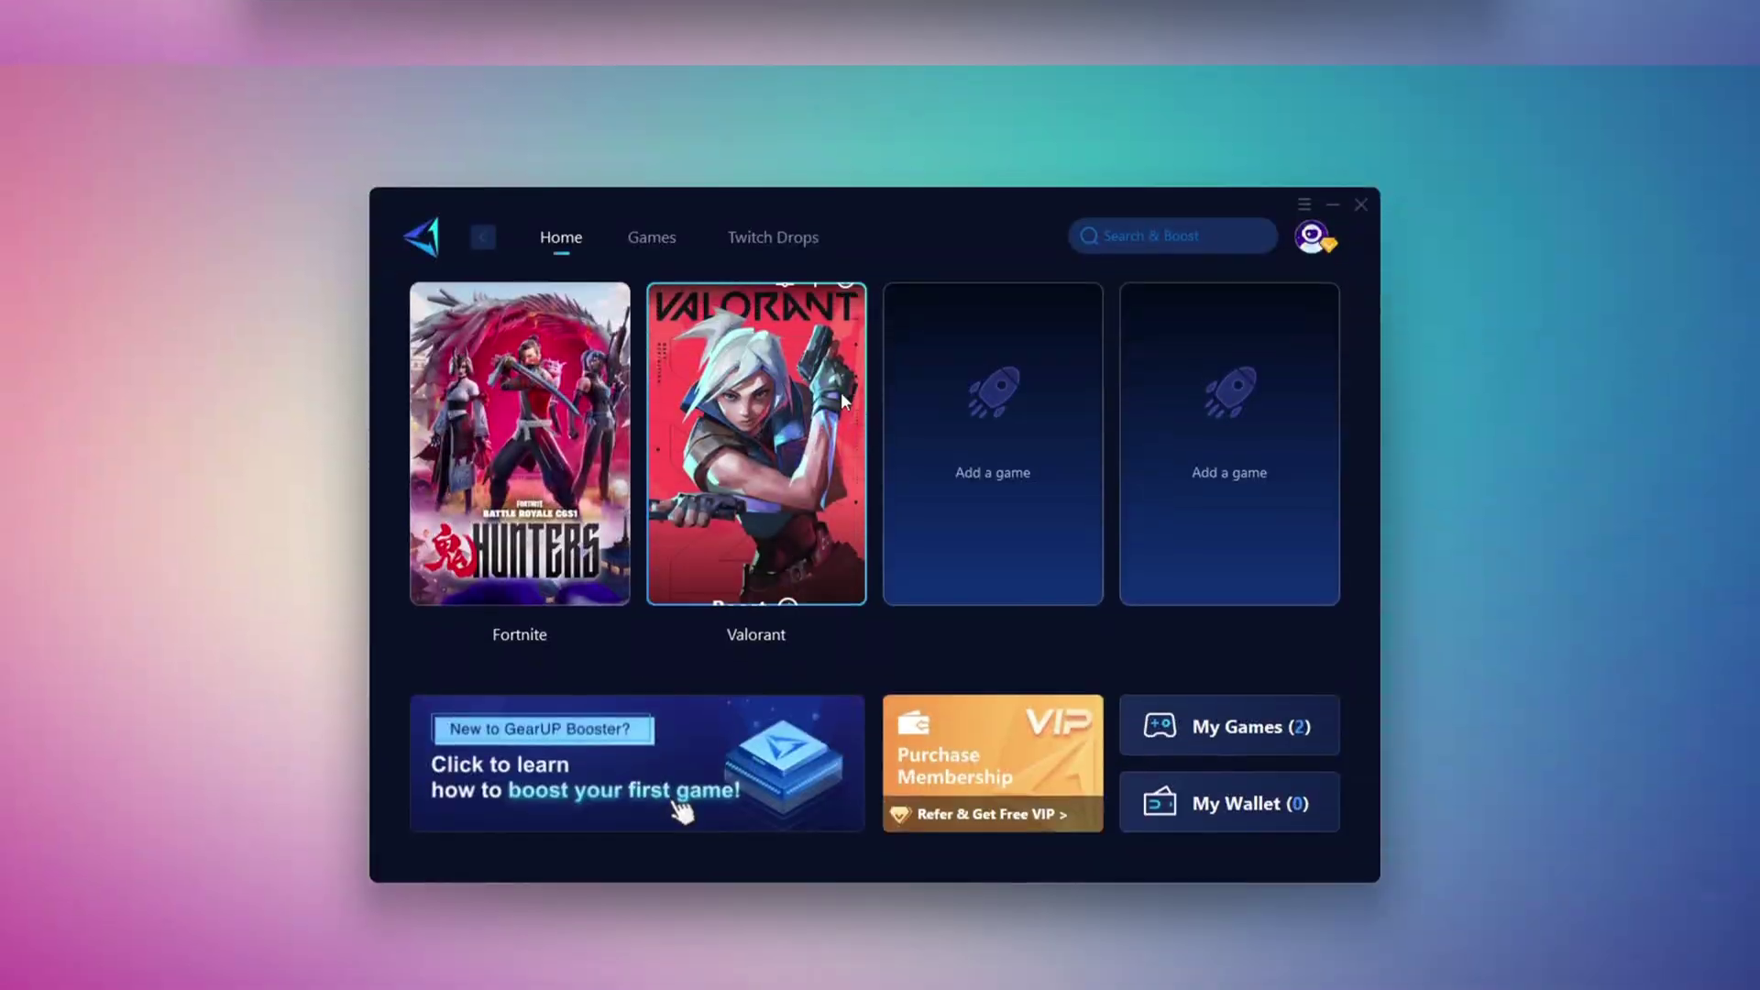
mouse_move(517, 484)
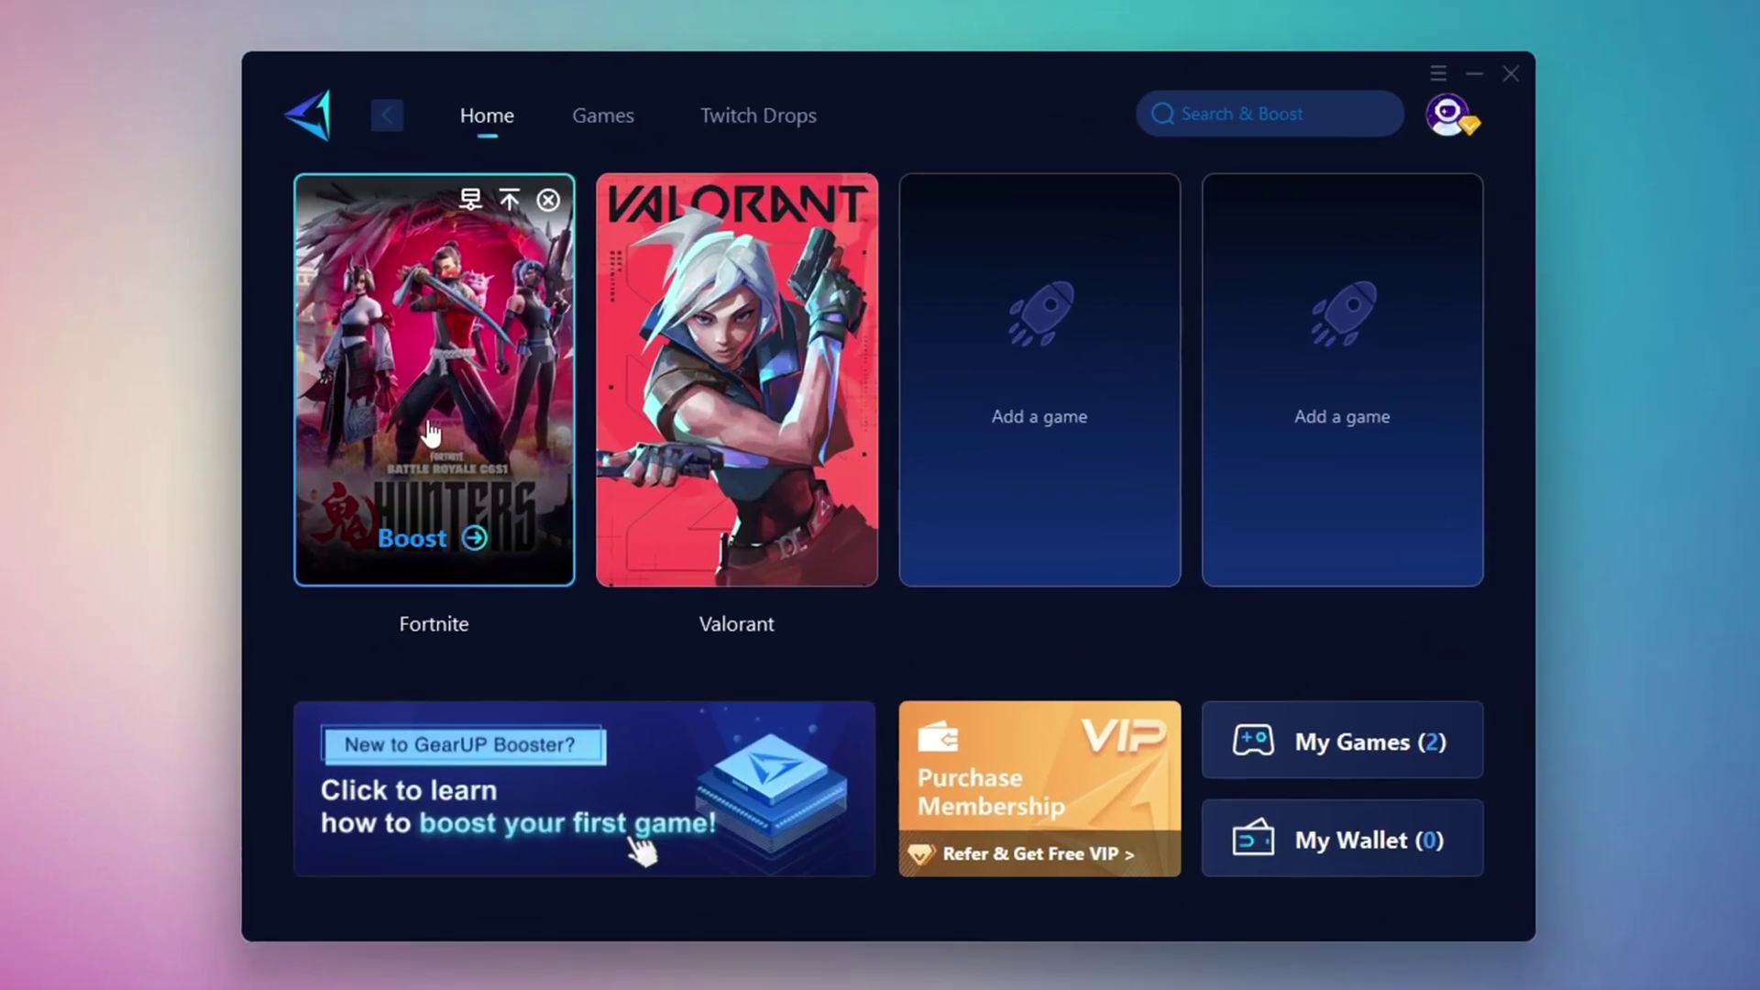
Step: Boost Fortnite, keeping the Middle East server region and the Auto node
left_click(416, 531)
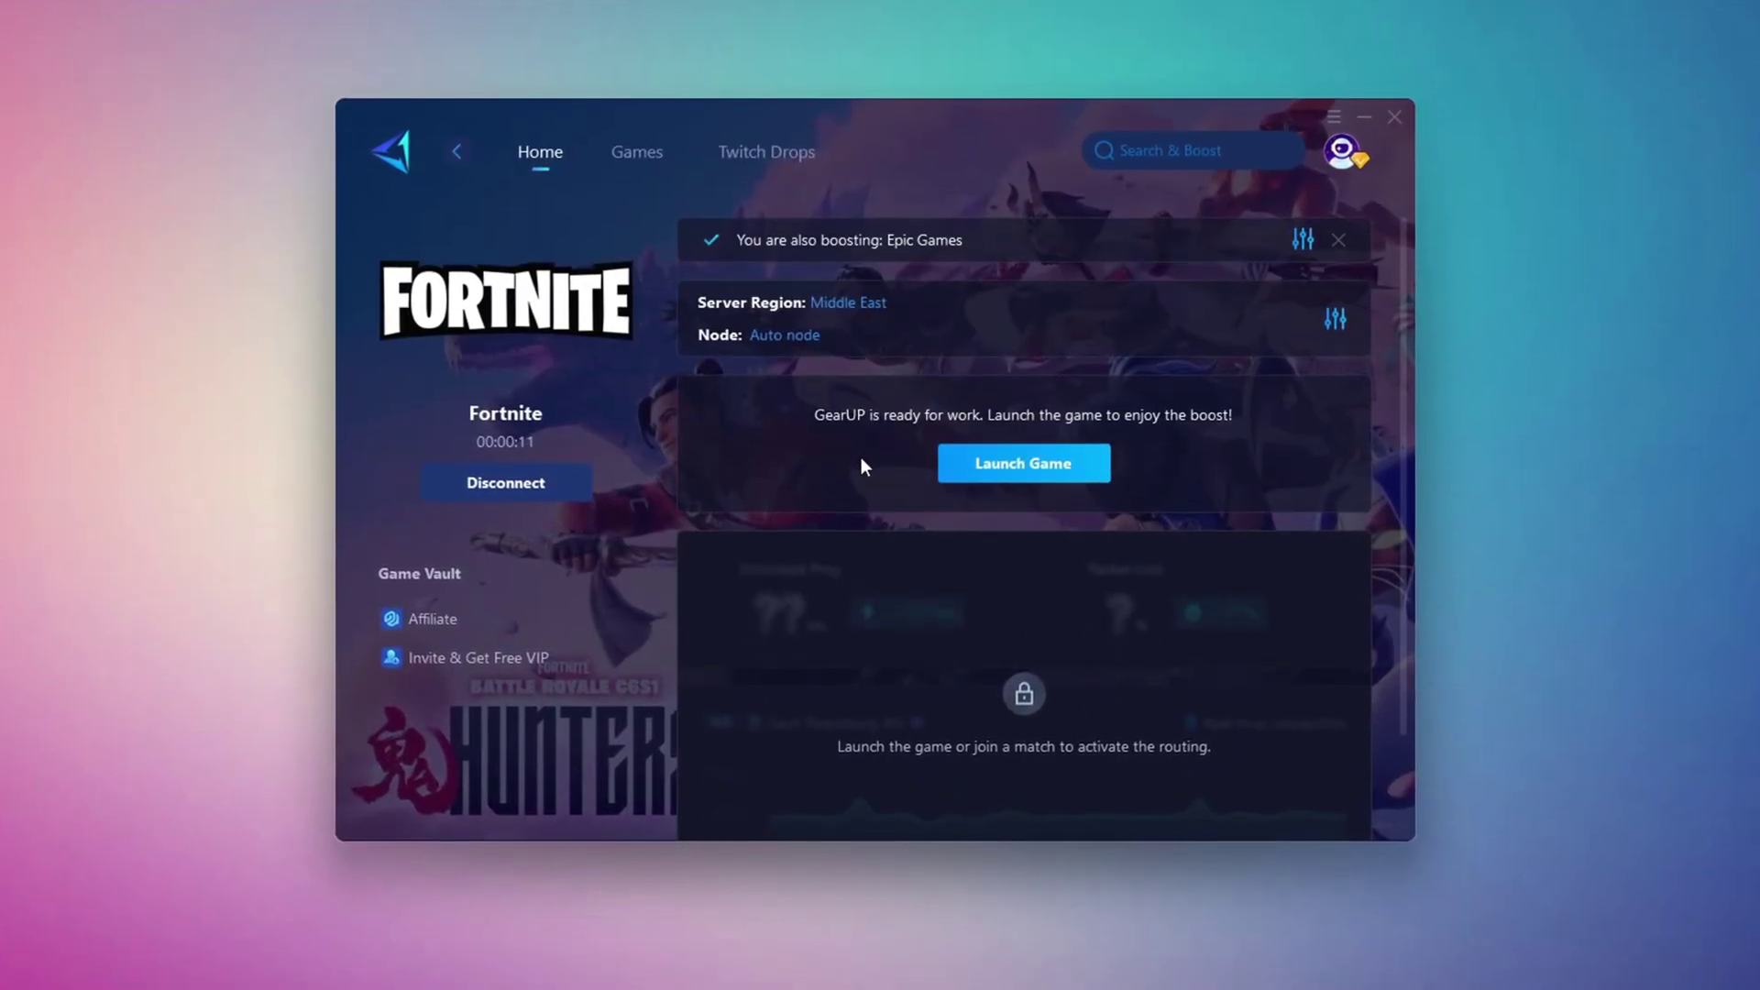
left_click(850, 304)
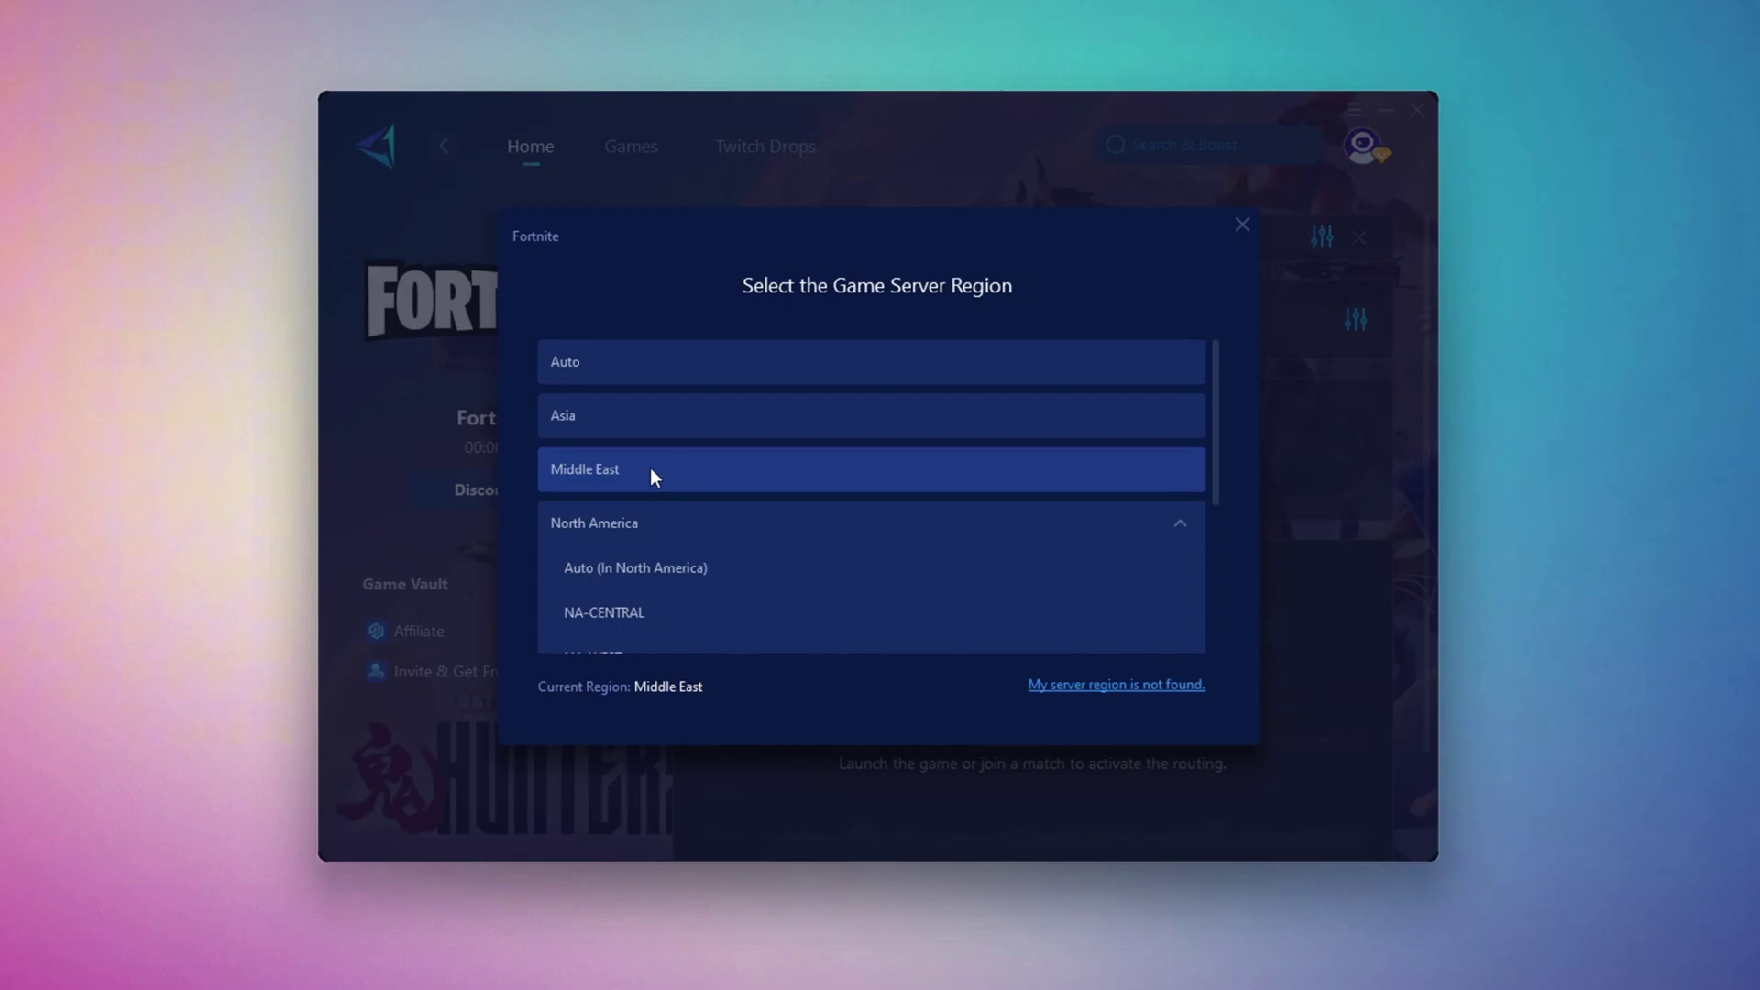
left_click(1246, 225)
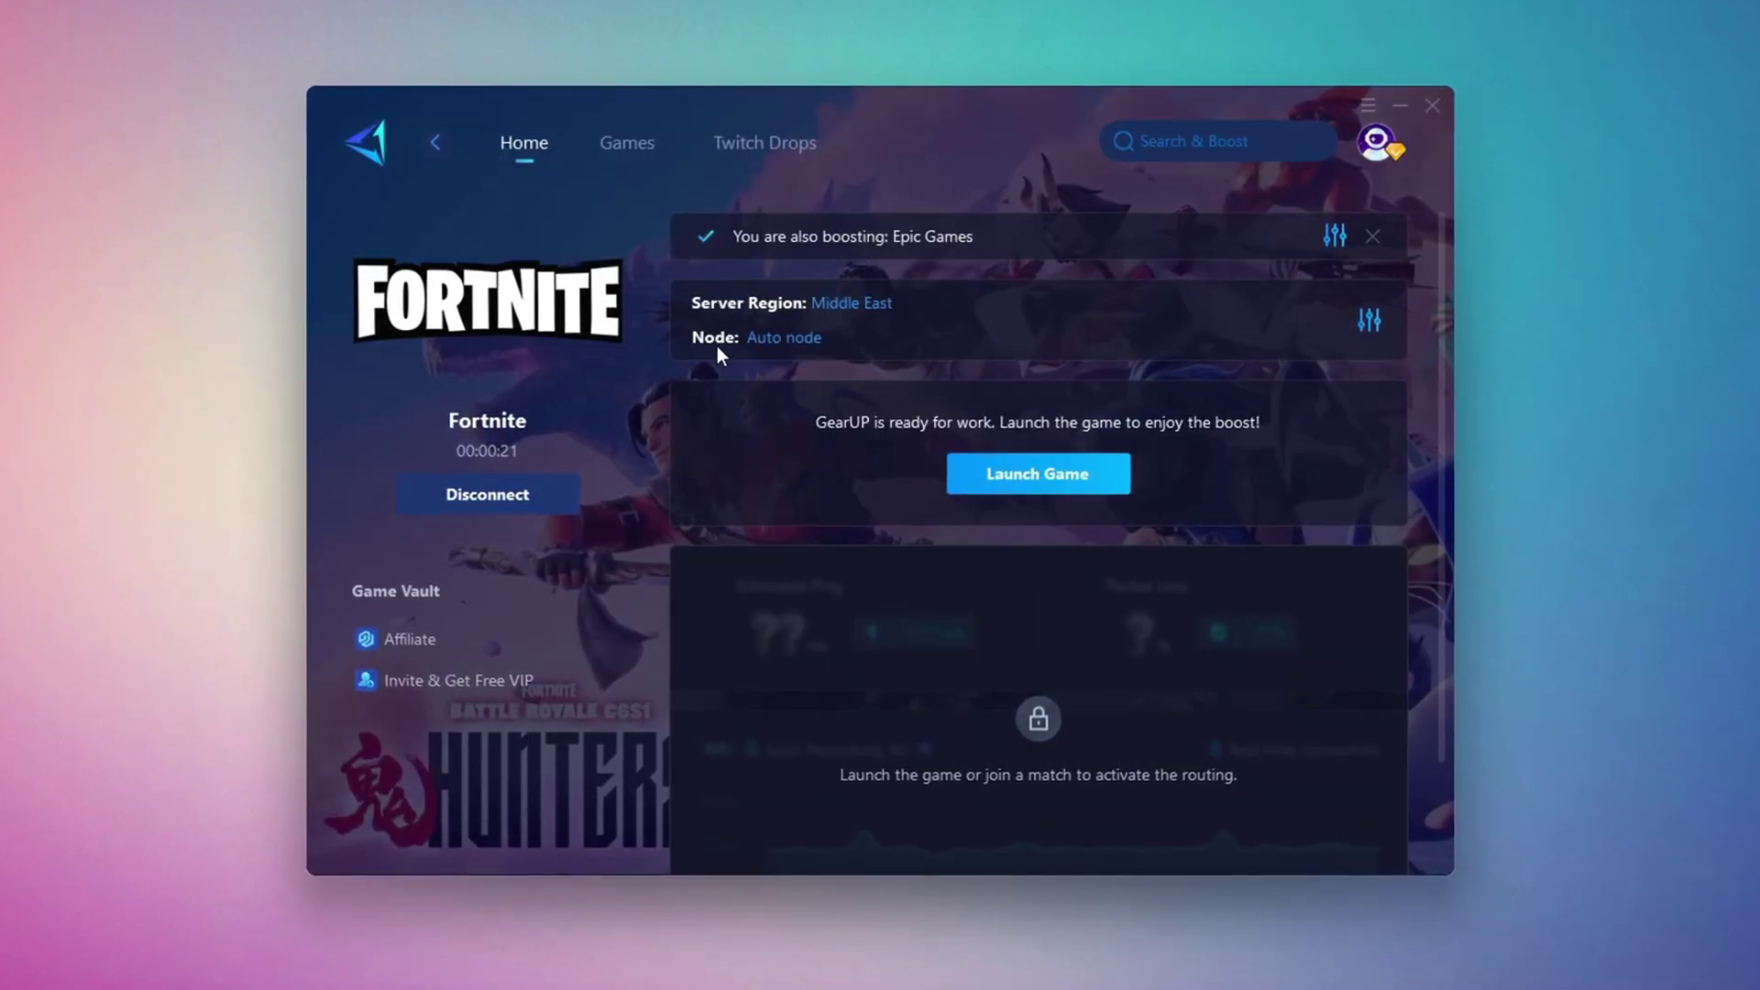
left_click(785, 339)
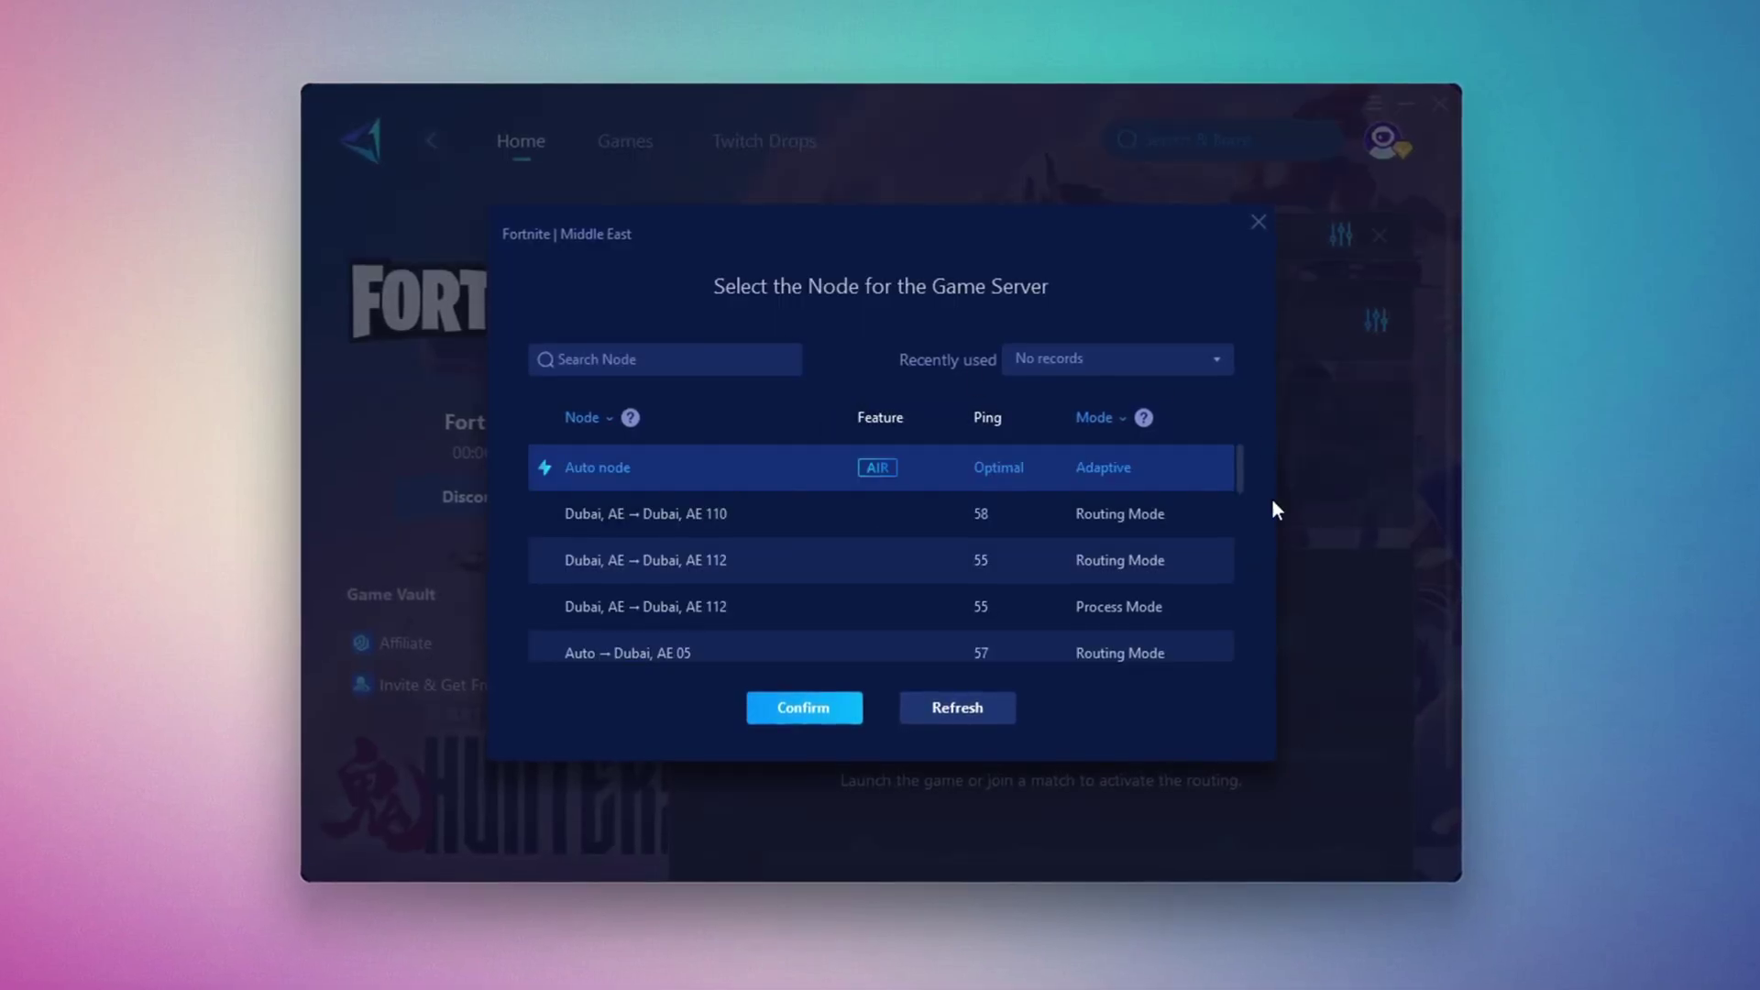
scroll(832, 512, "down", 1)
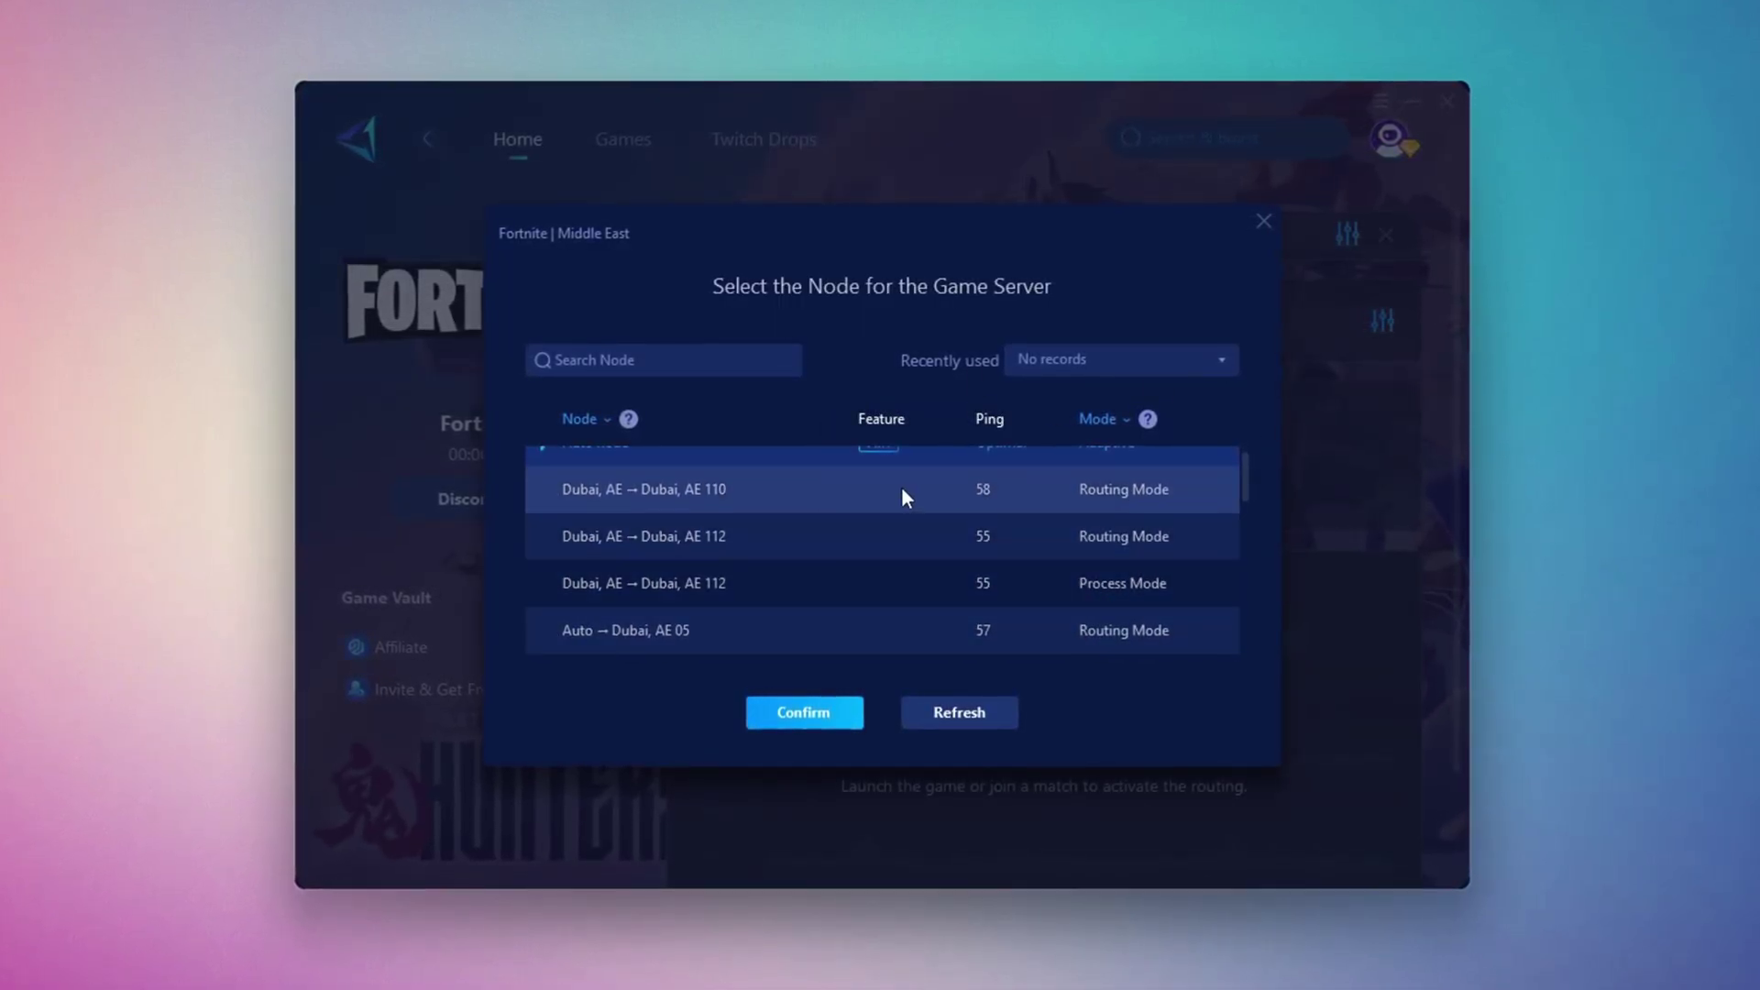
scroll(947, 550, "up", 1)
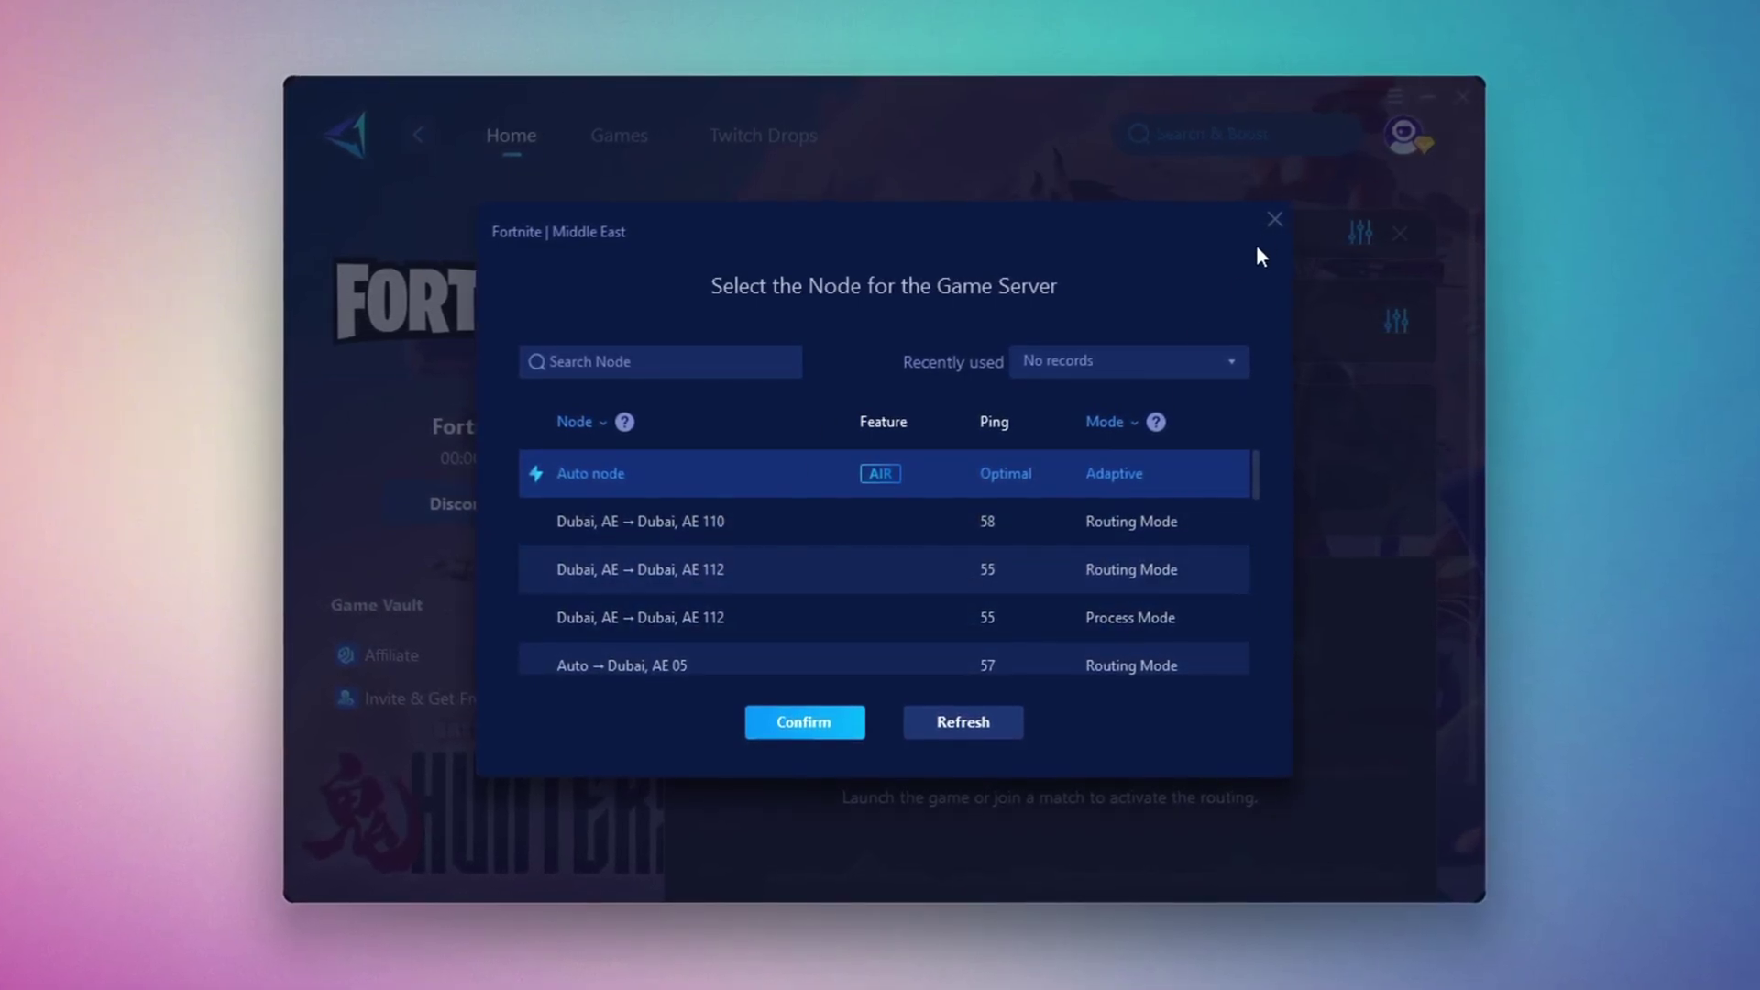
left_click(1273, 220)
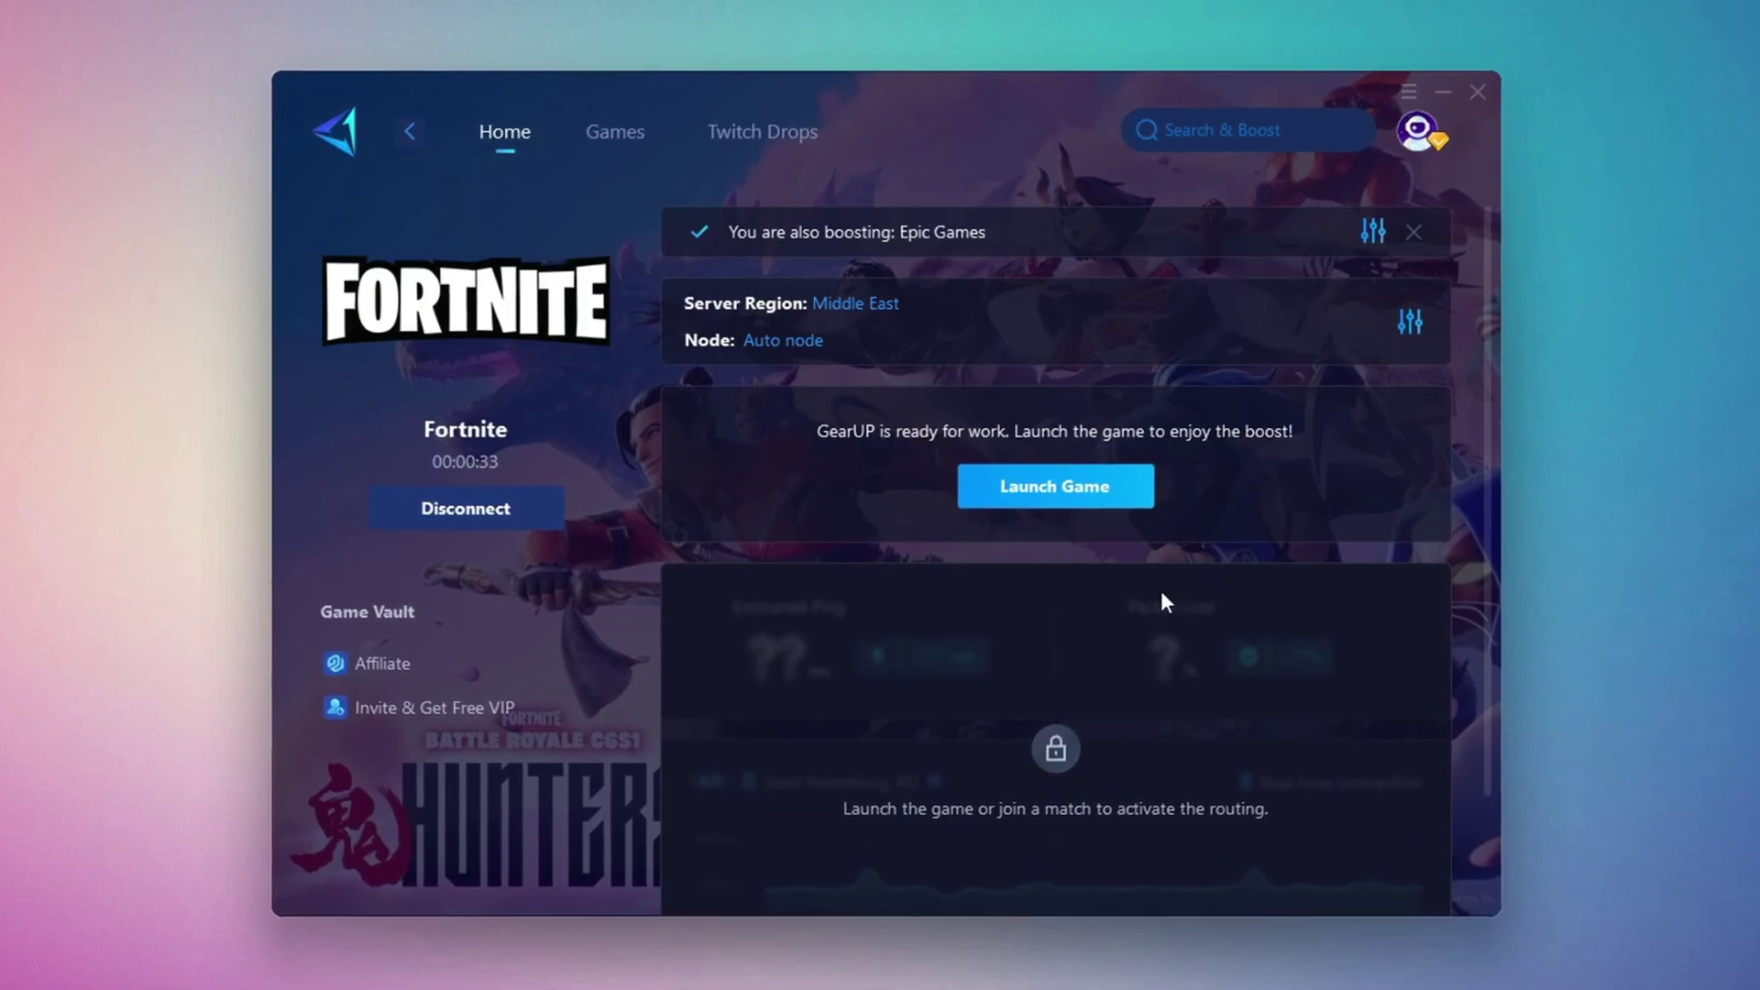
Step: Close GearUp Booster and run ThrottleStop.exe from the 5-Throttle Stop folder as administrator
left_click(1485, 92)
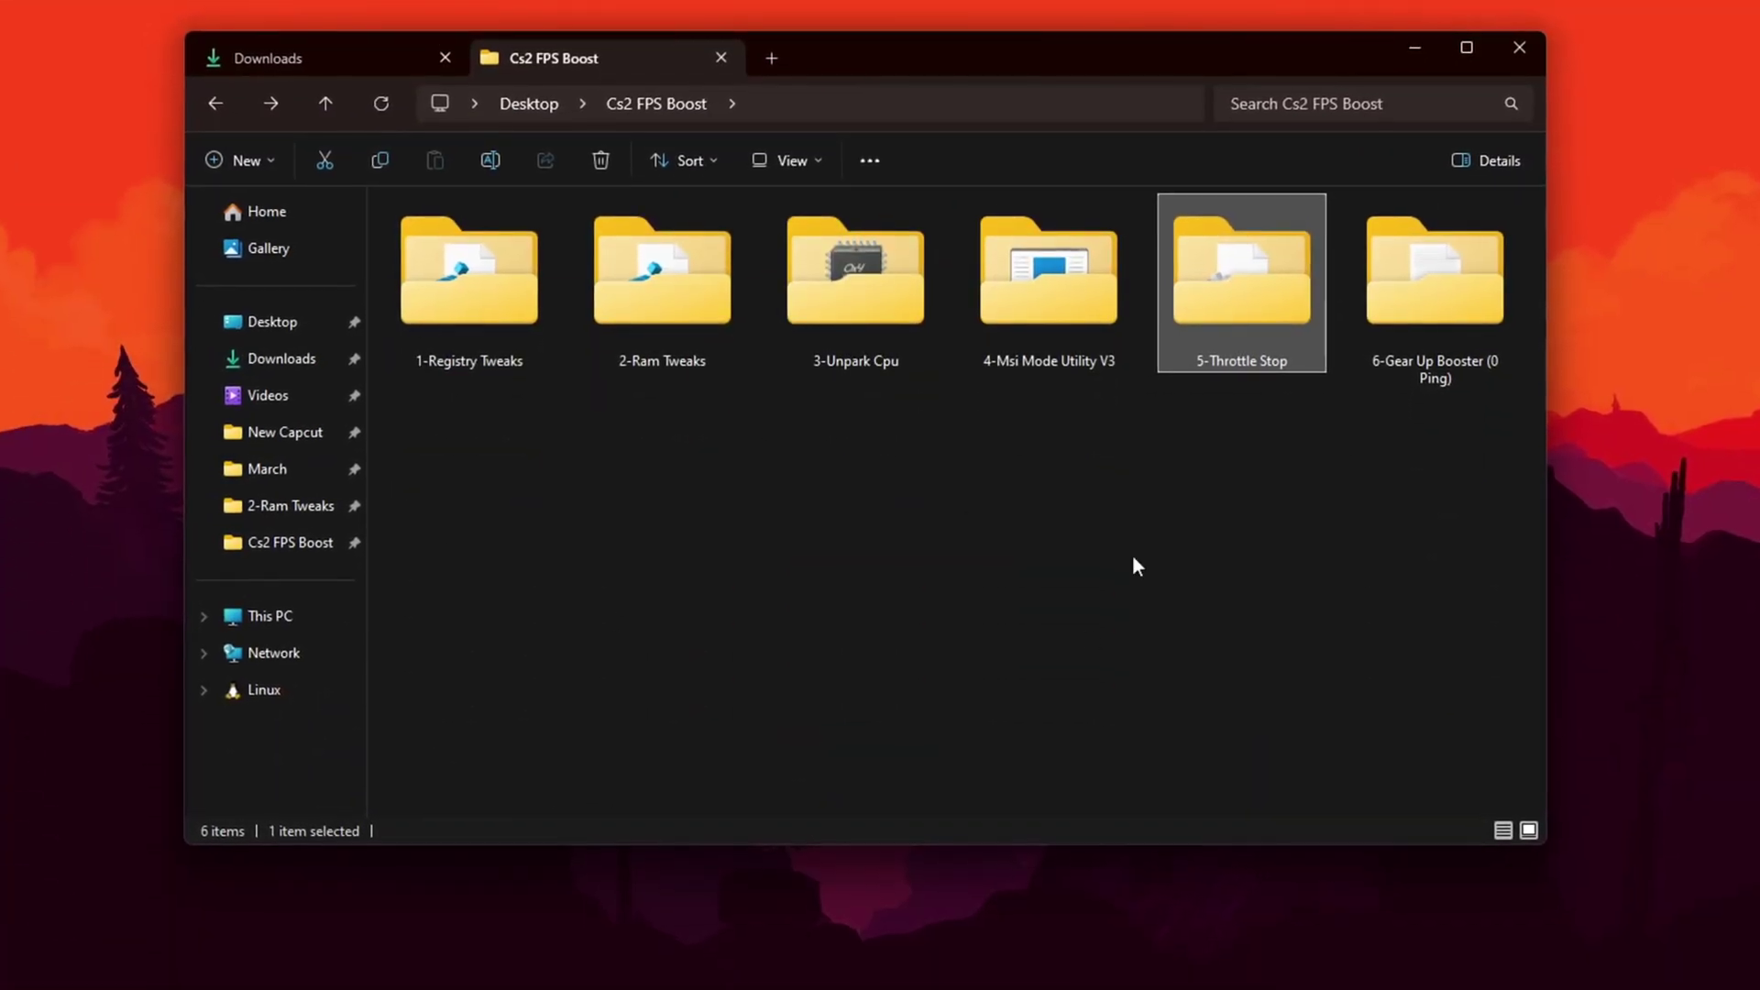
double_click(1261, 299)
right_click(531, 235)
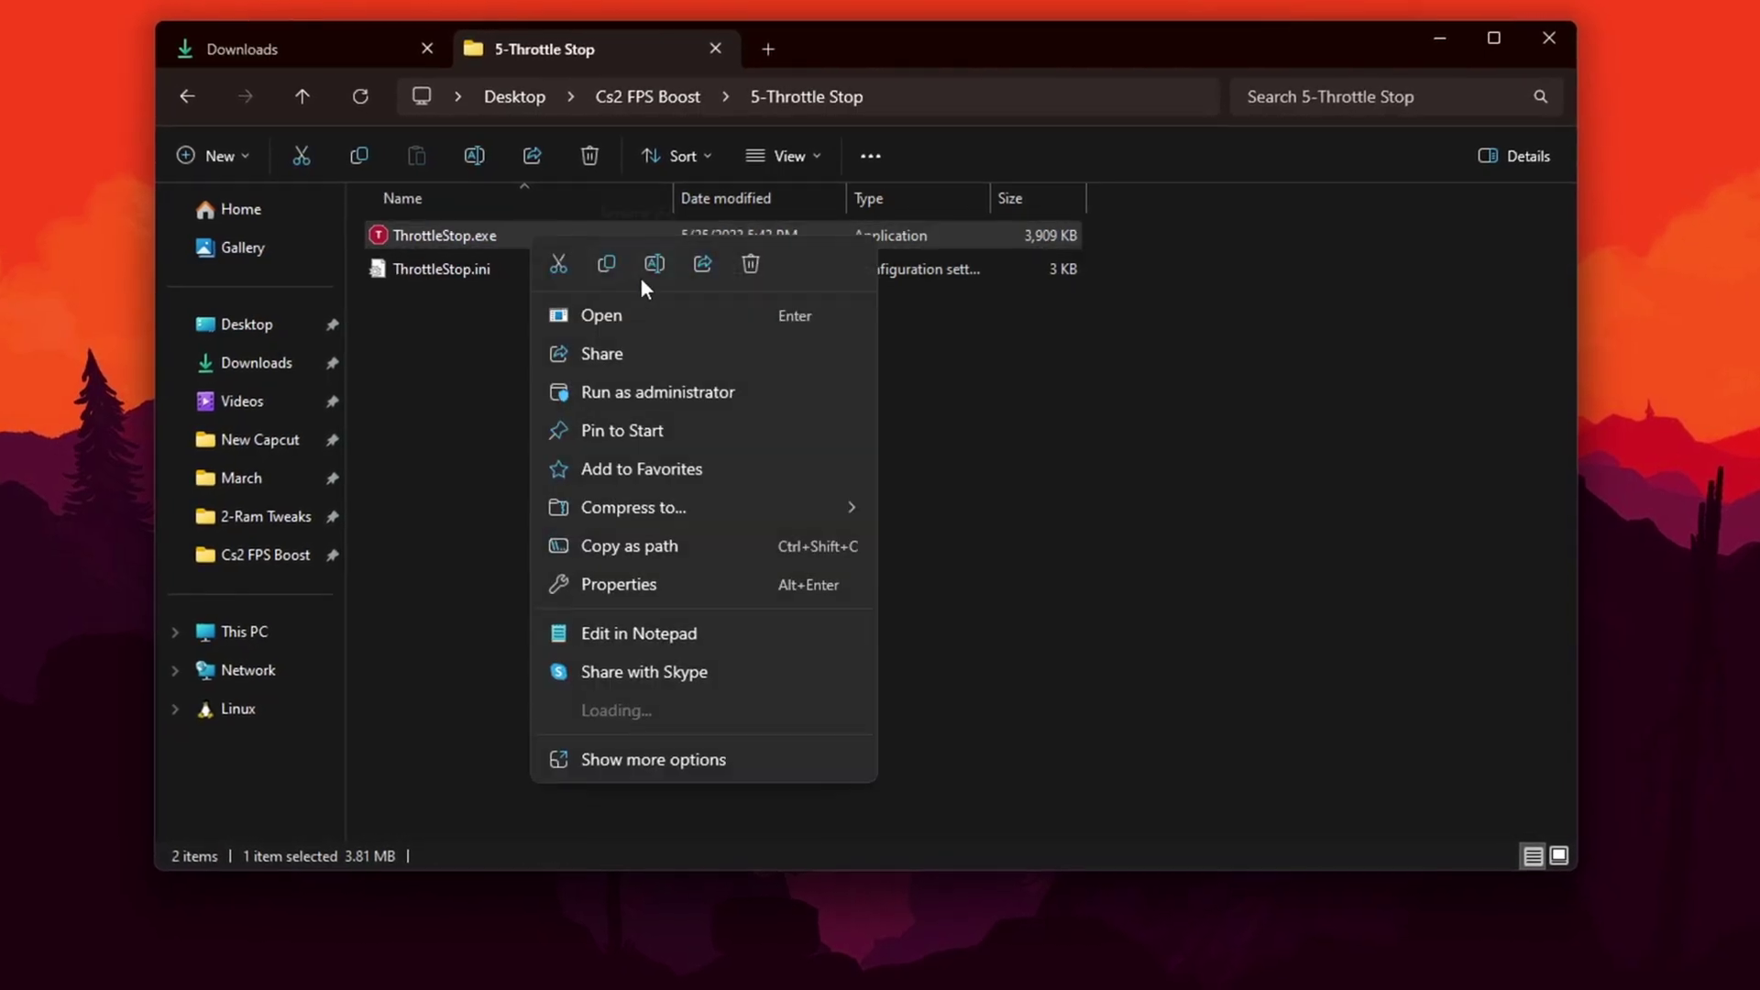
left_click(648, 389)
left_click(1446, 35)
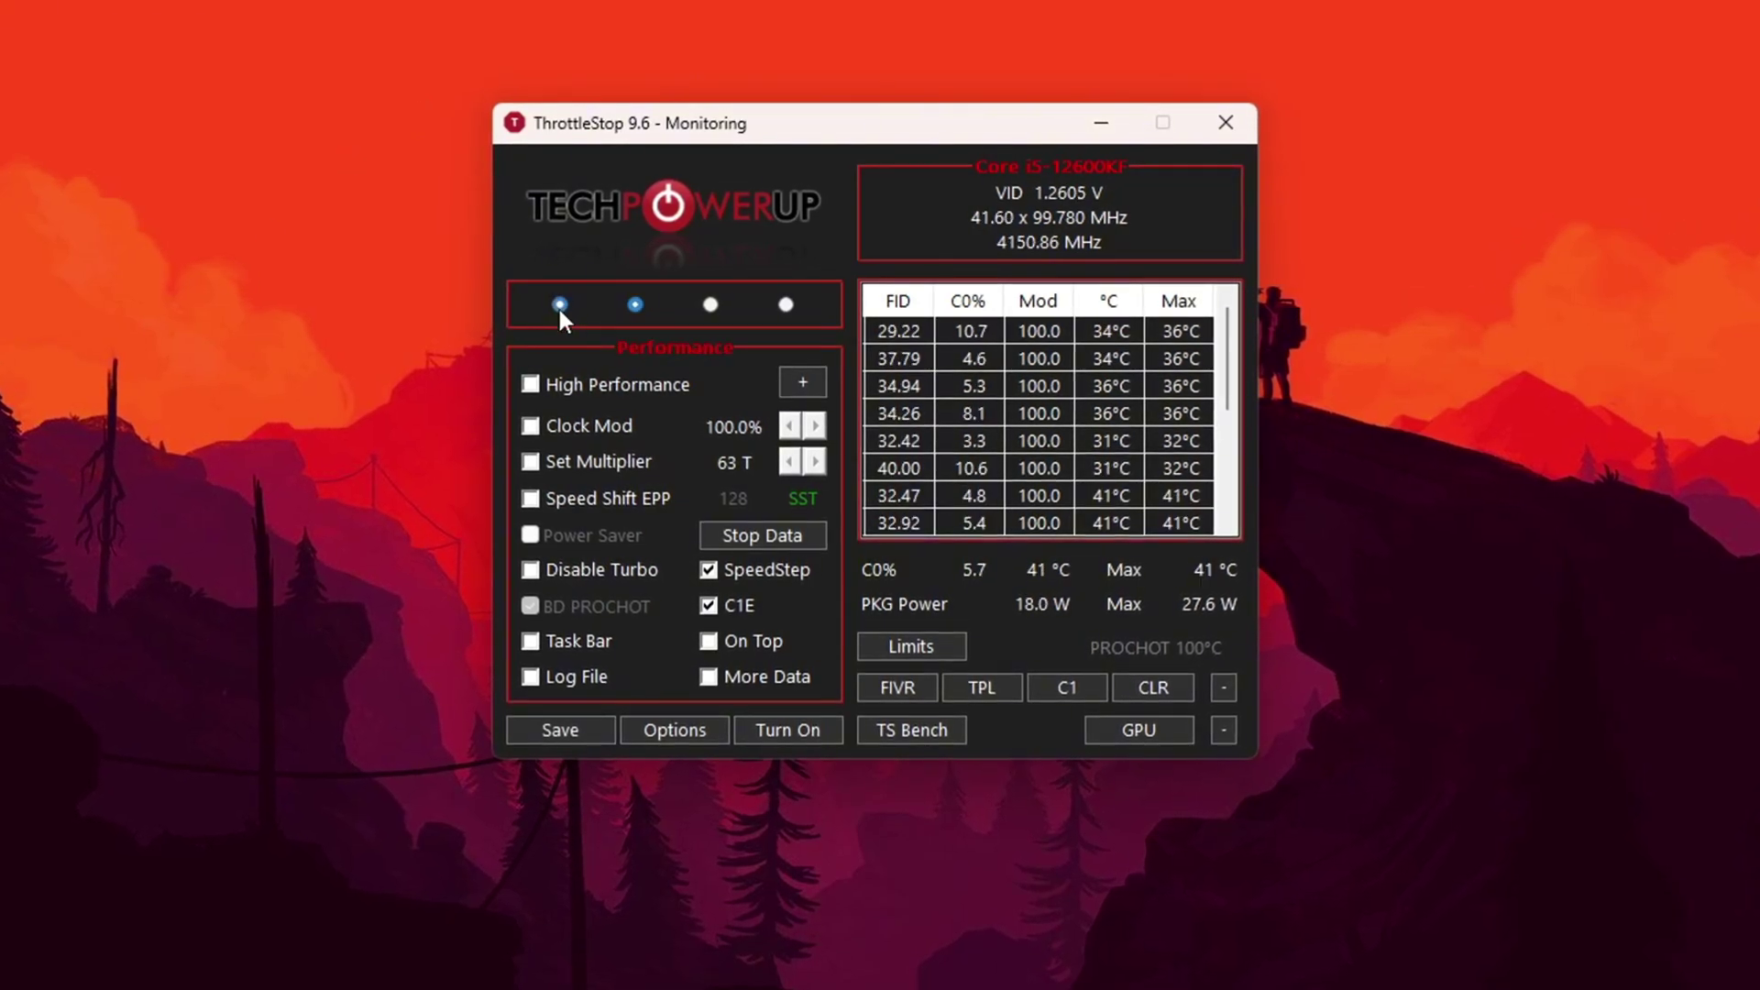
Step: Look at the Internet and Battery profiles, then return to the Game profile
left_click(711, 306)
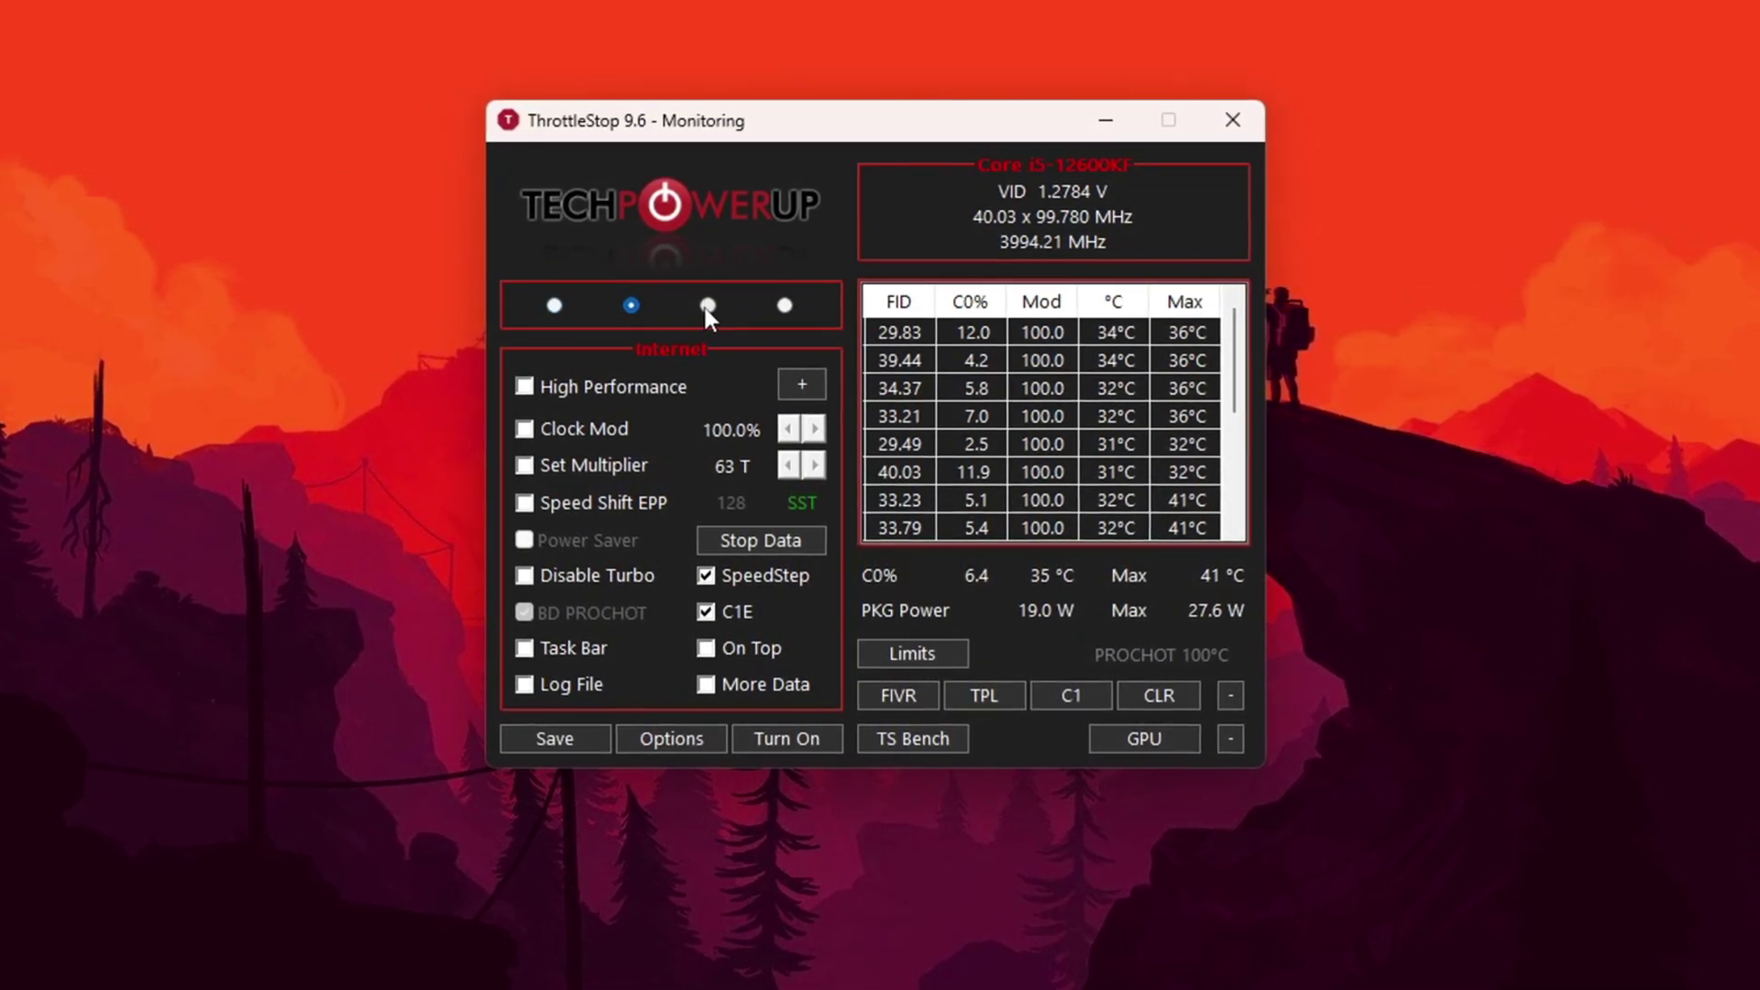
left_click(785, 306)
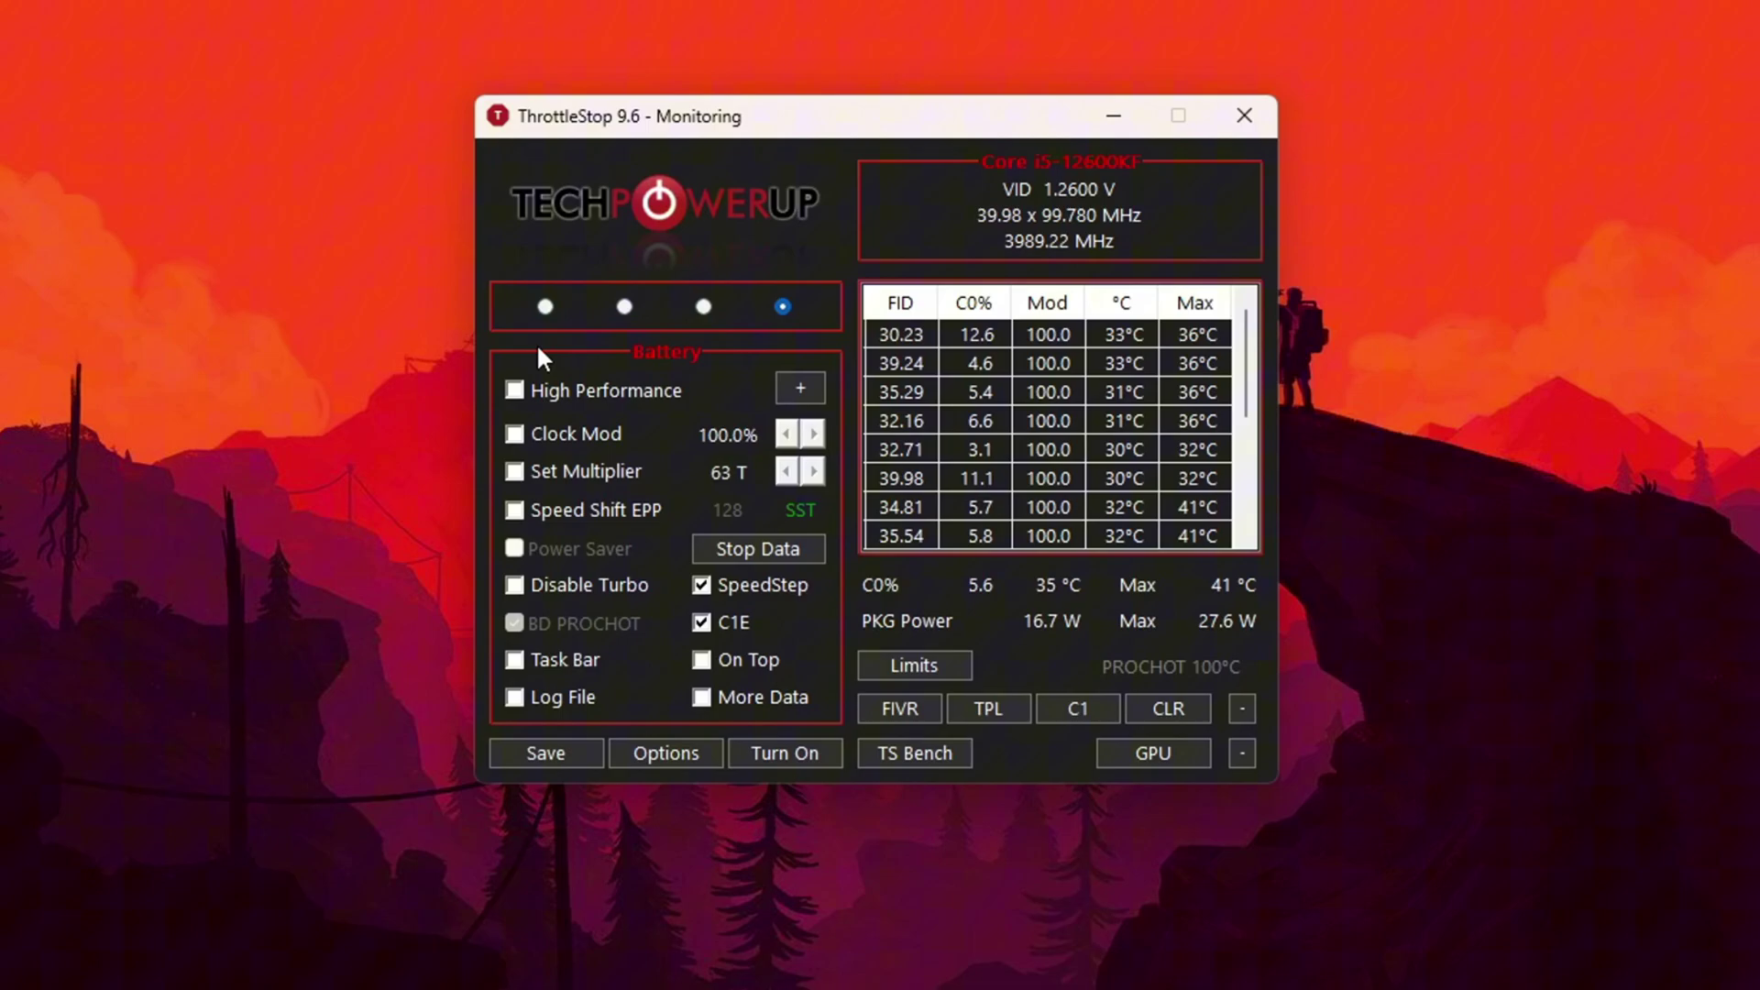
left_click(623, 306)
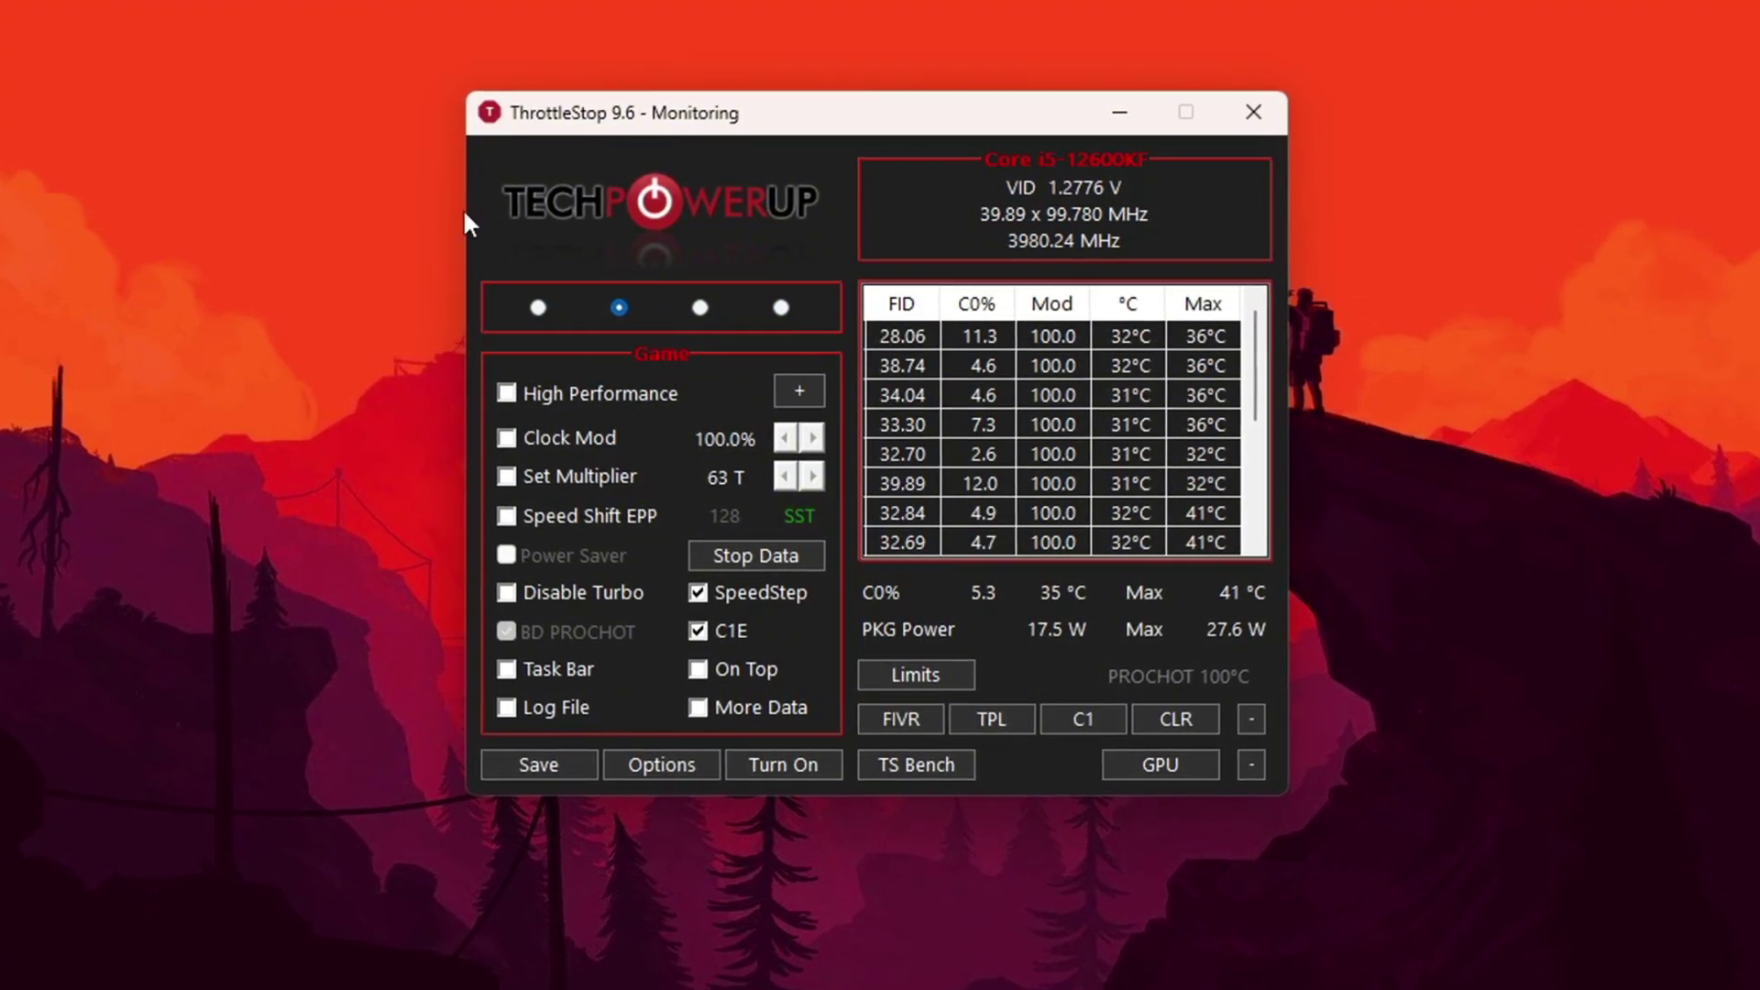
Step: Give the Game profile the High Performance power plan and Disable Turbo, then turn it on
left_click(508, 392)
left_click(716, 405)
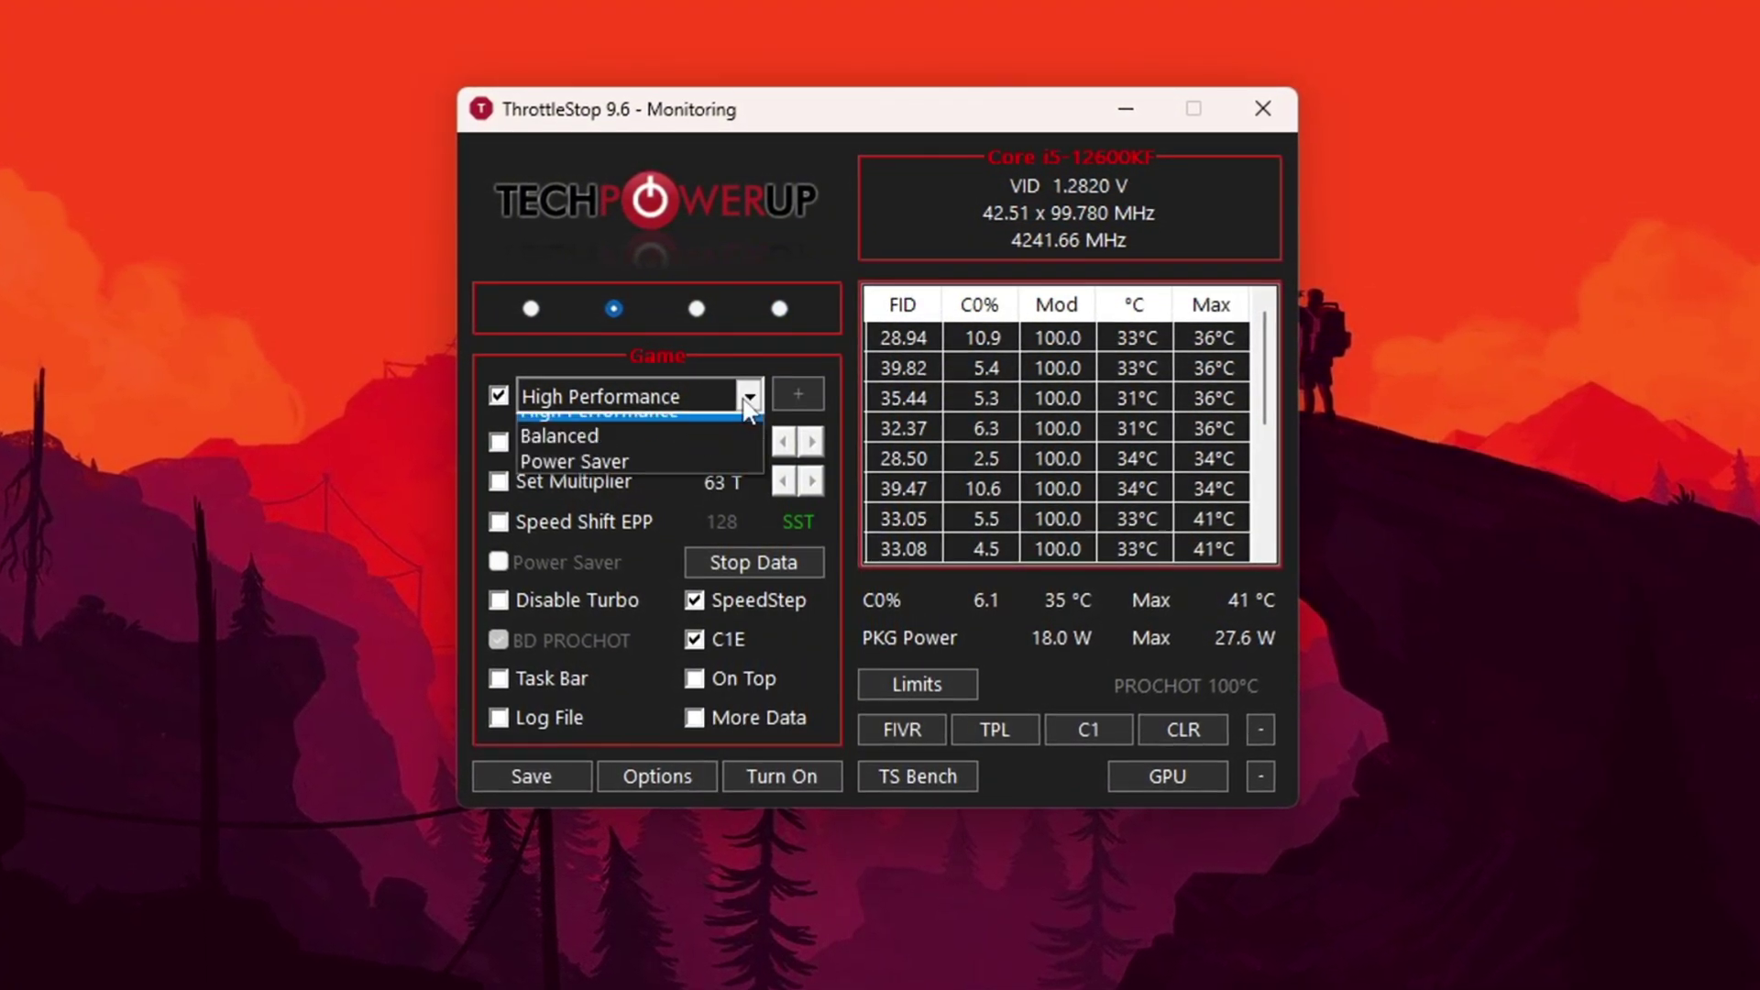
left_click(667, 431)
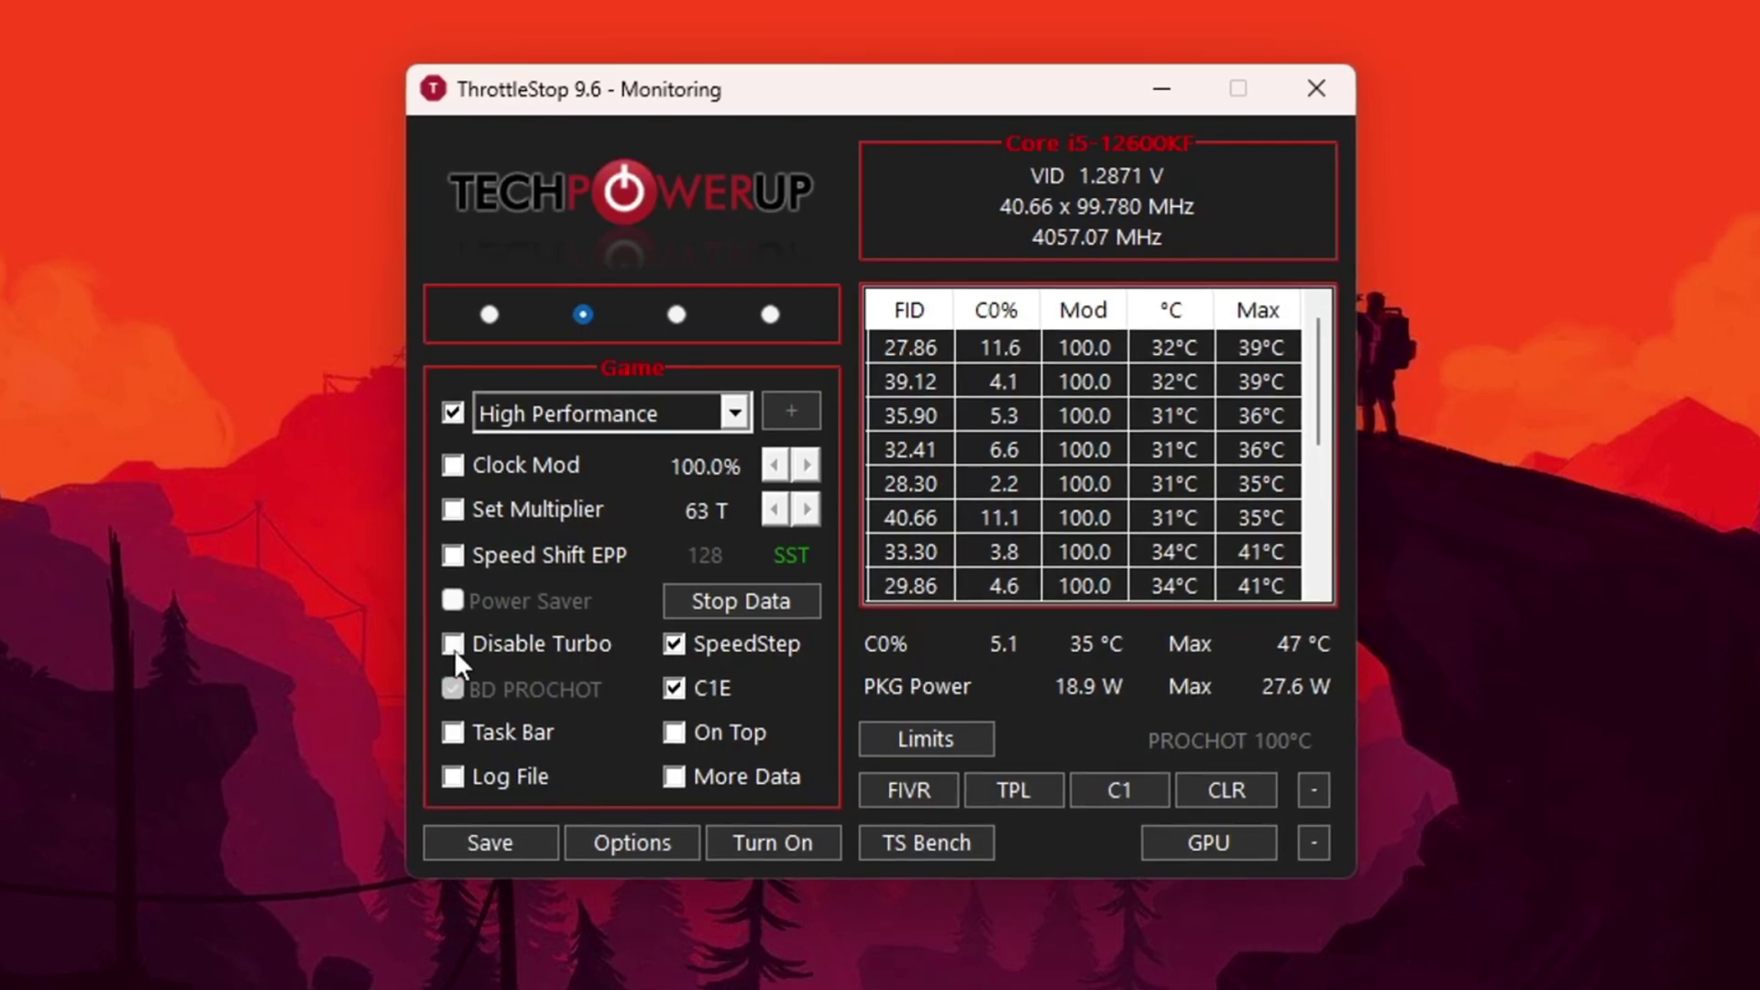
left_click(454, 645)
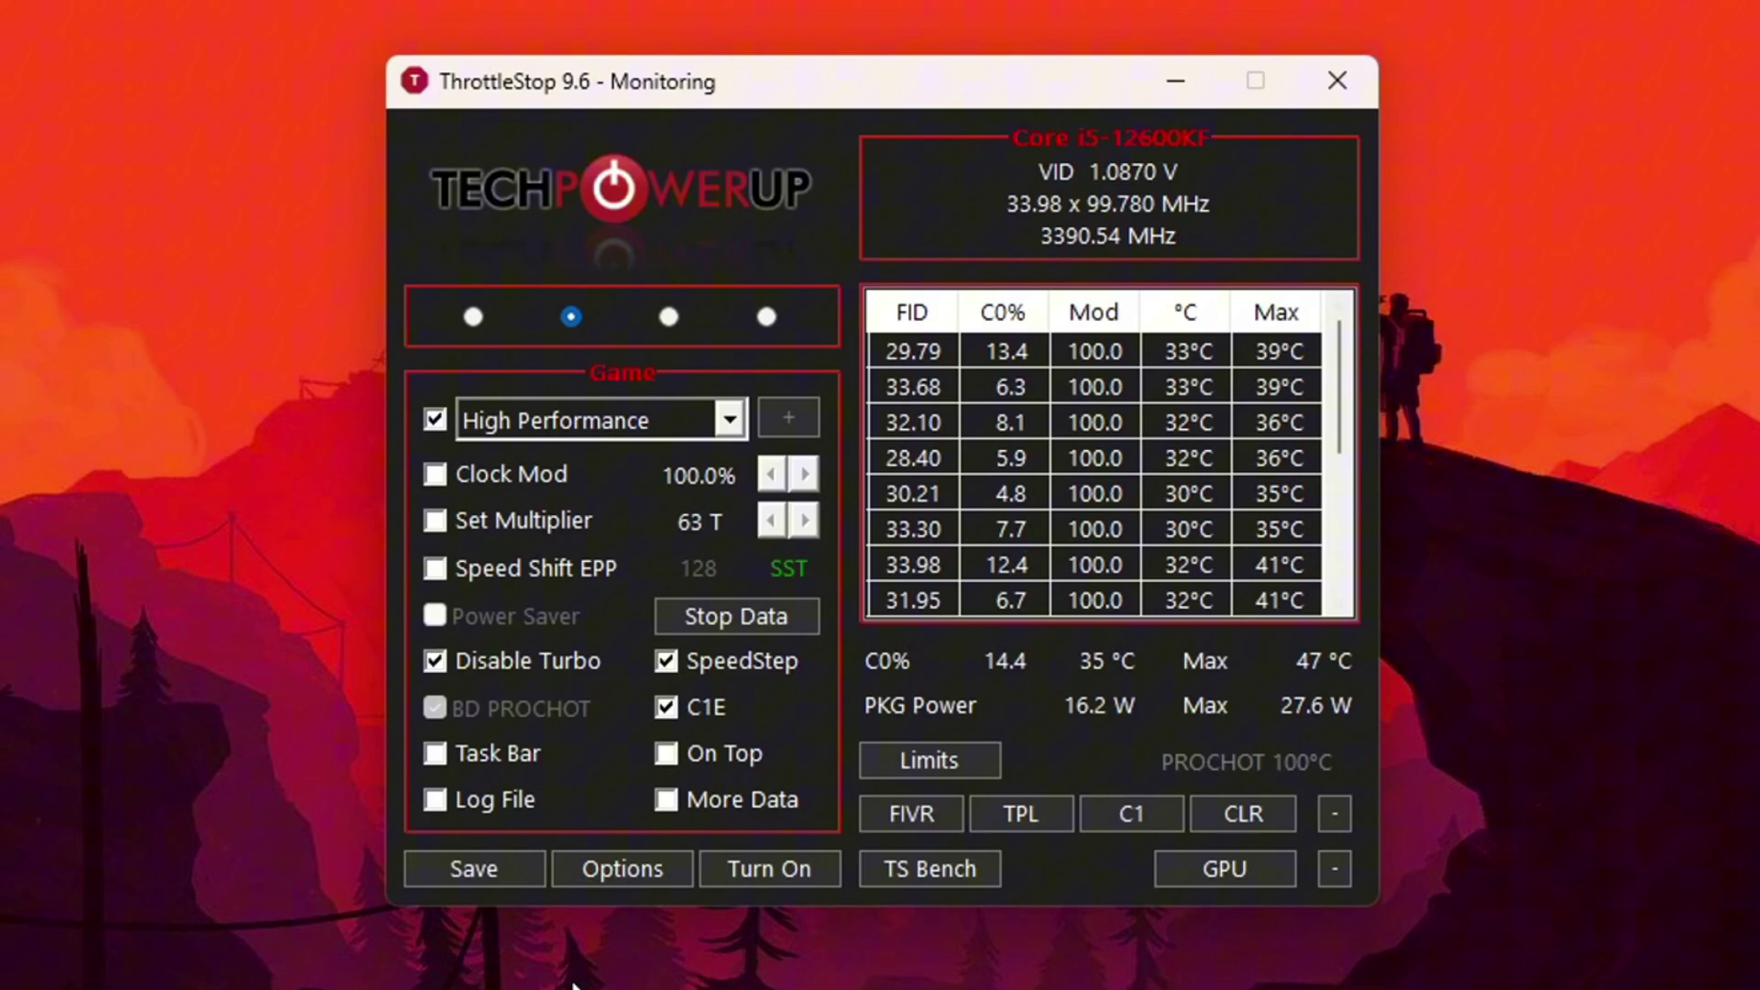
left_click(768, 871)
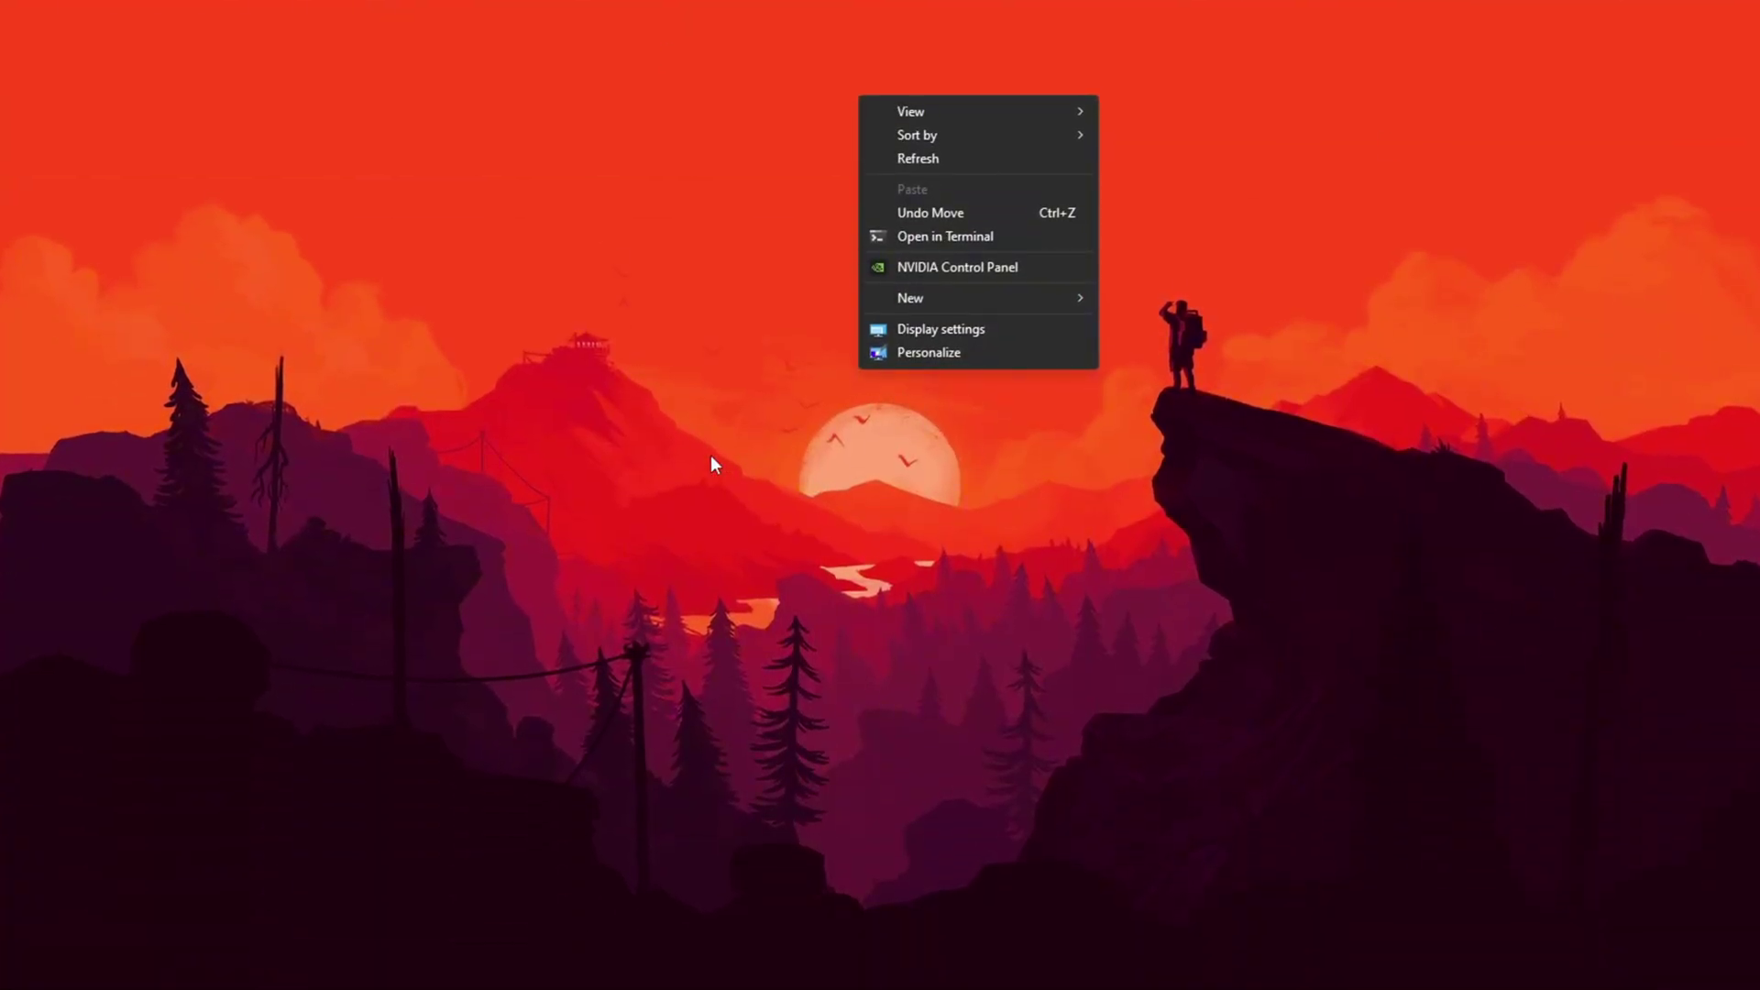
Step: Launch NVIDIA Control Panel from the desktop right-click menu
left_click(970, 271)
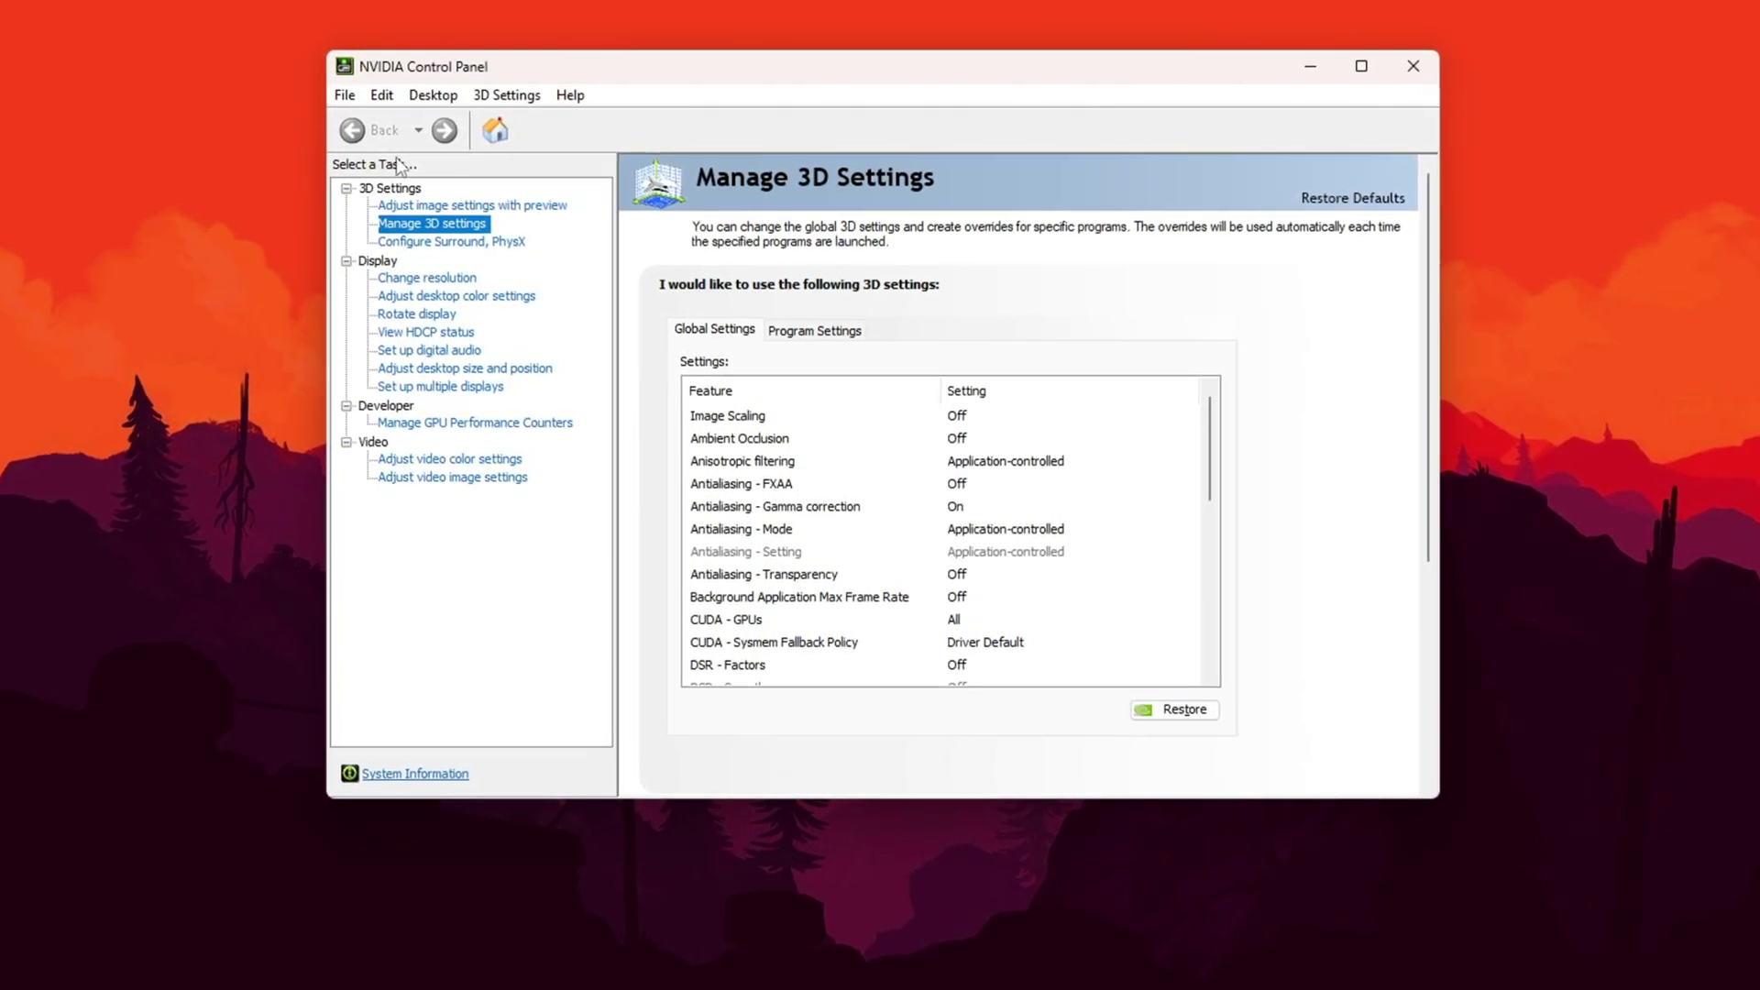
Step: In Manage 3D Settings, set Power management to Prefer maximum performance and Texture filtering - Quality to High performance
left_click(454, 208)
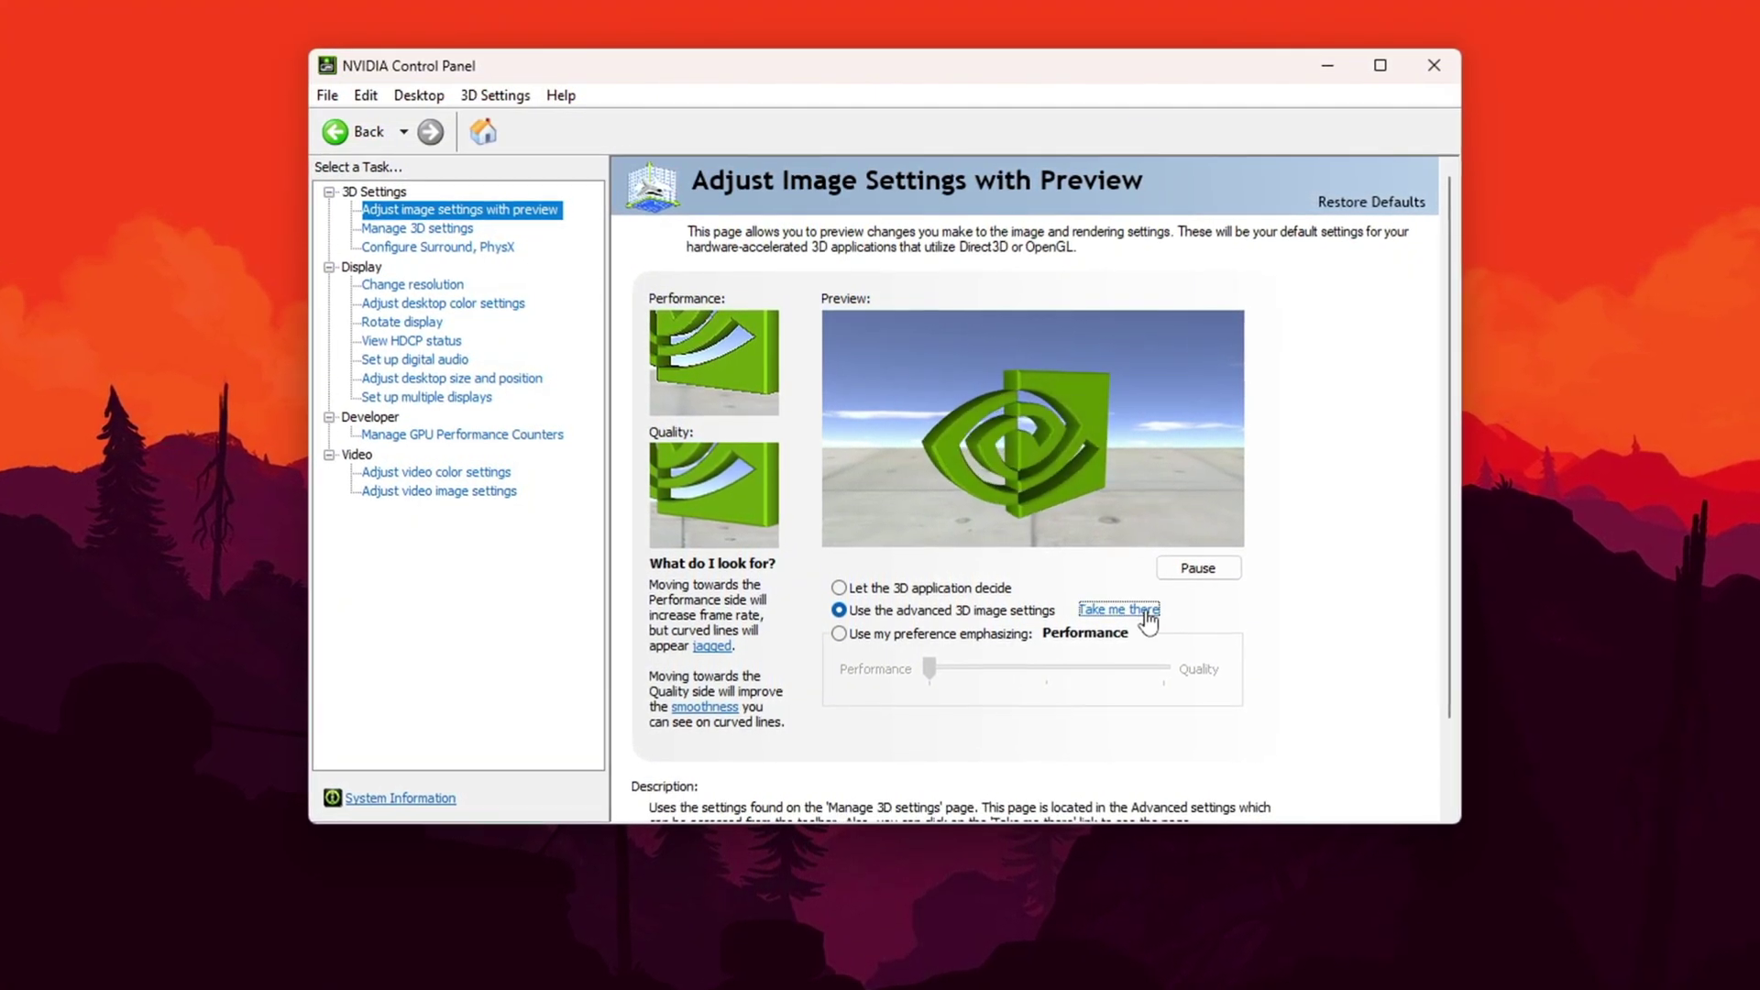
left_click(1115, 607)
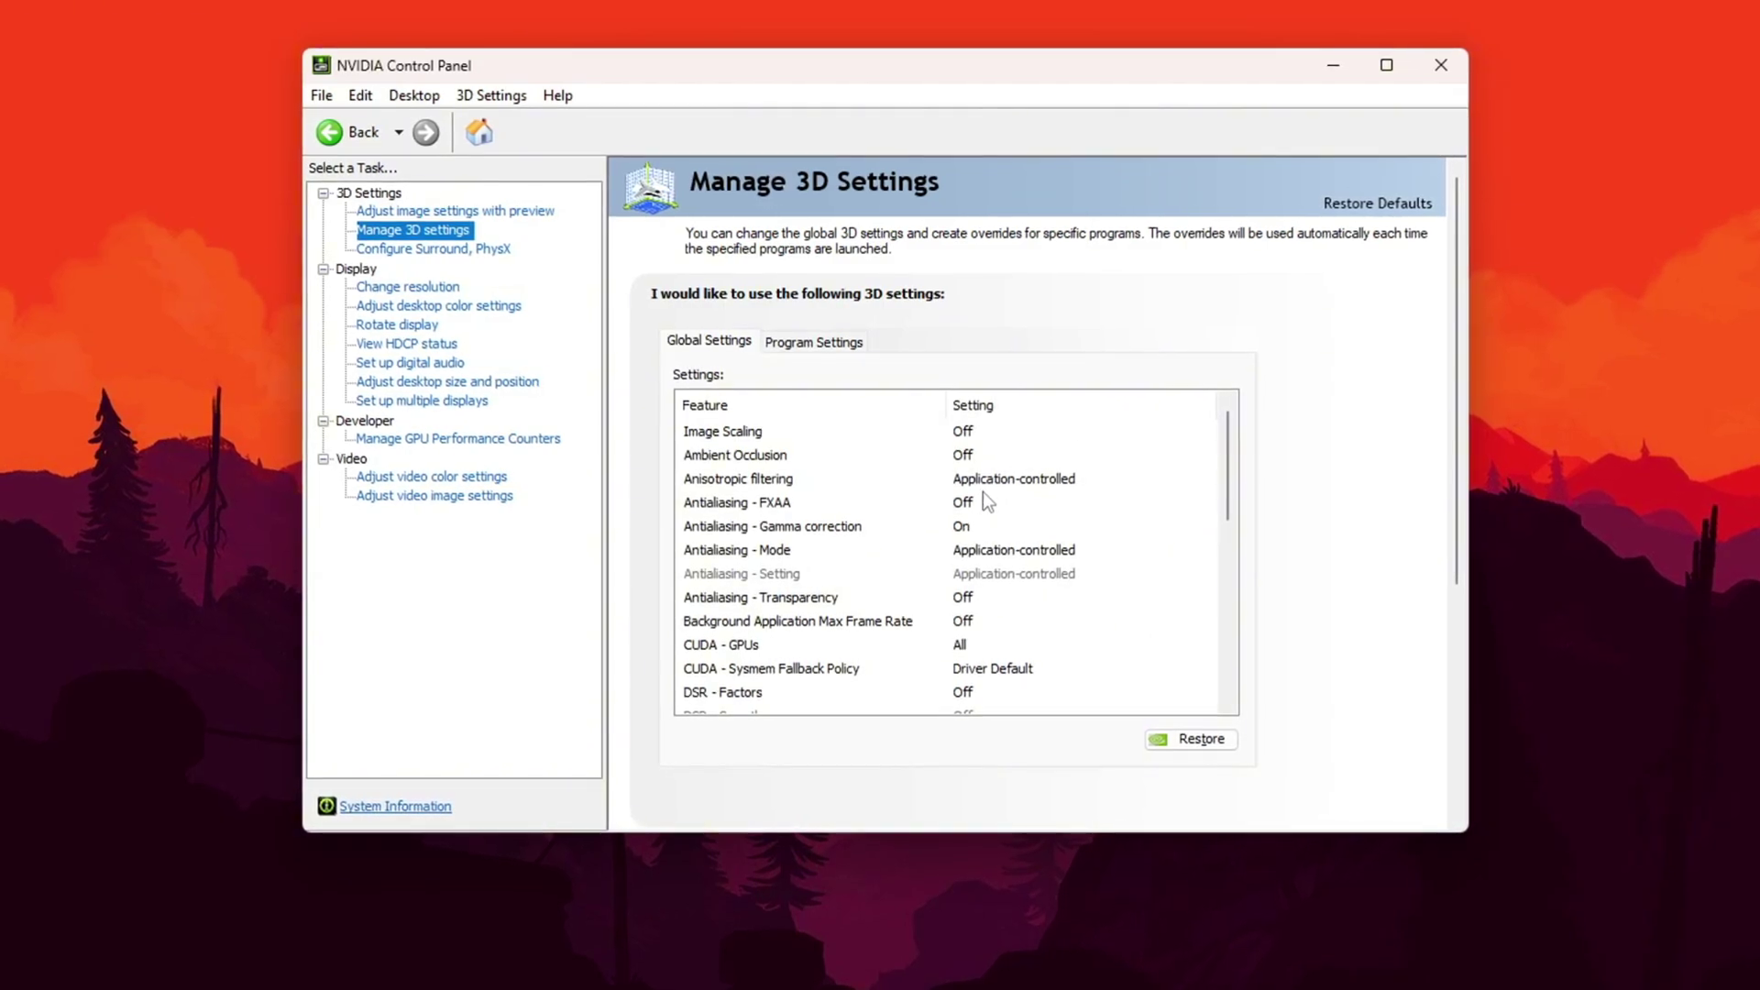
scroll(982, 491, "down", 3)
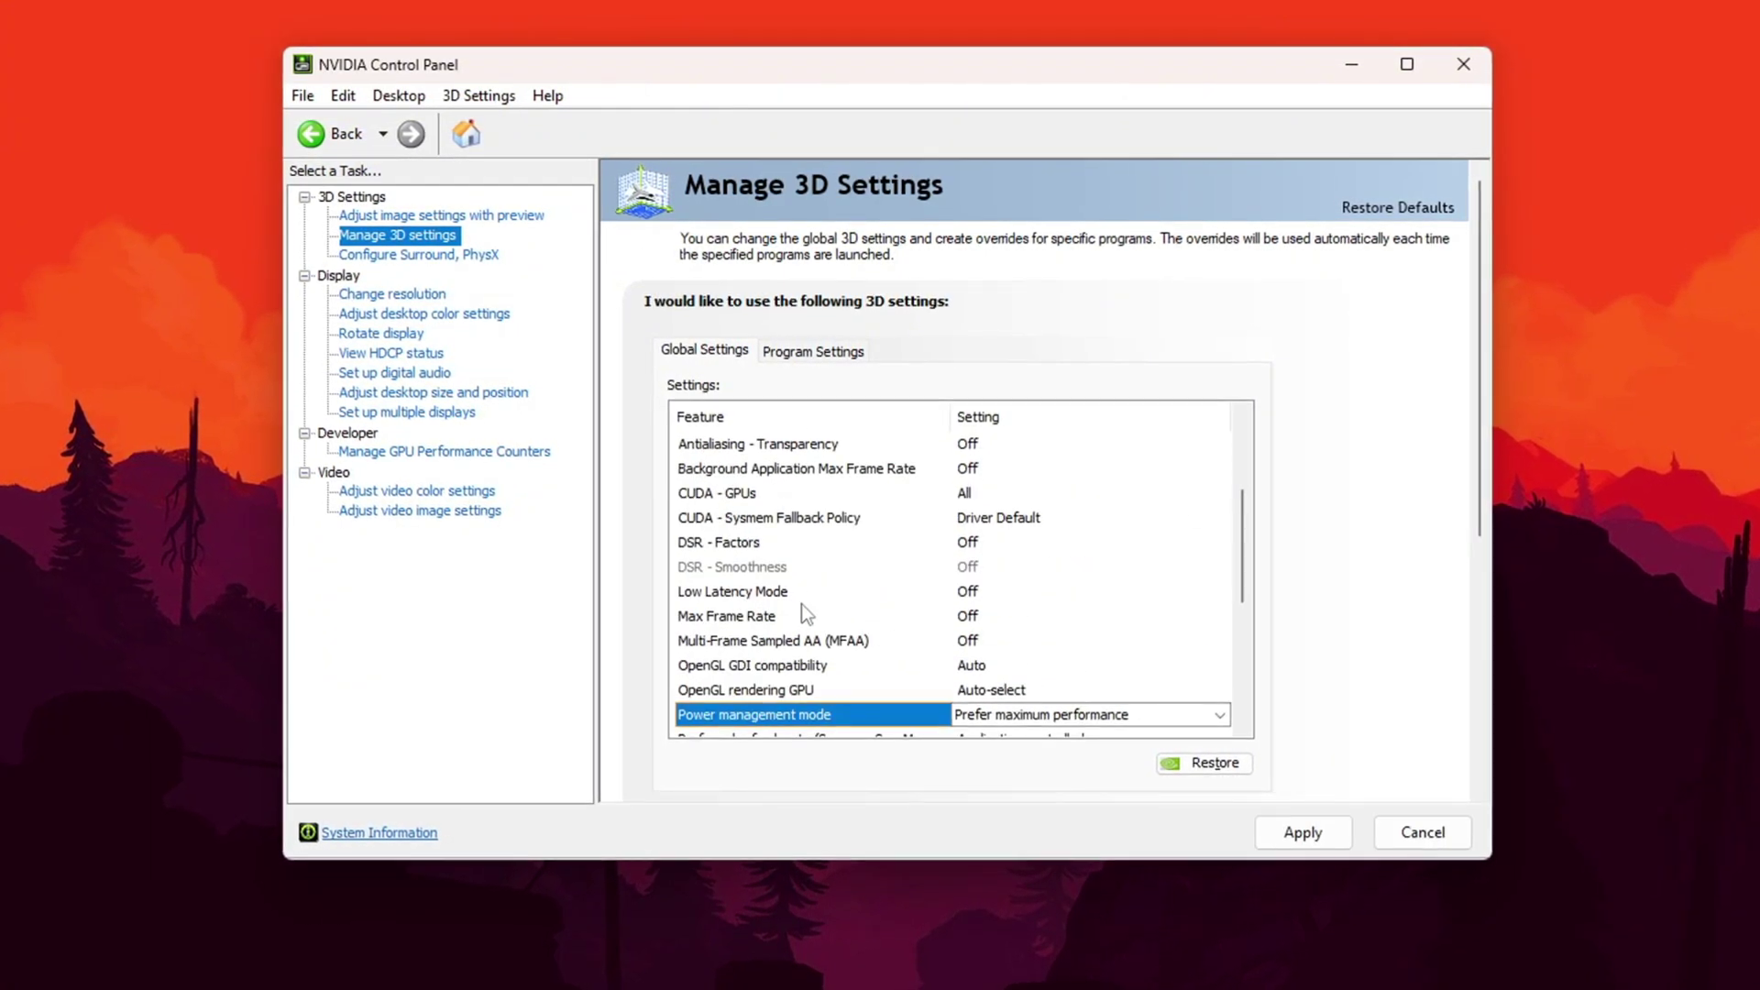
scroll(971, 514, "down", 4)
scroll(985, 458, "up", 1)
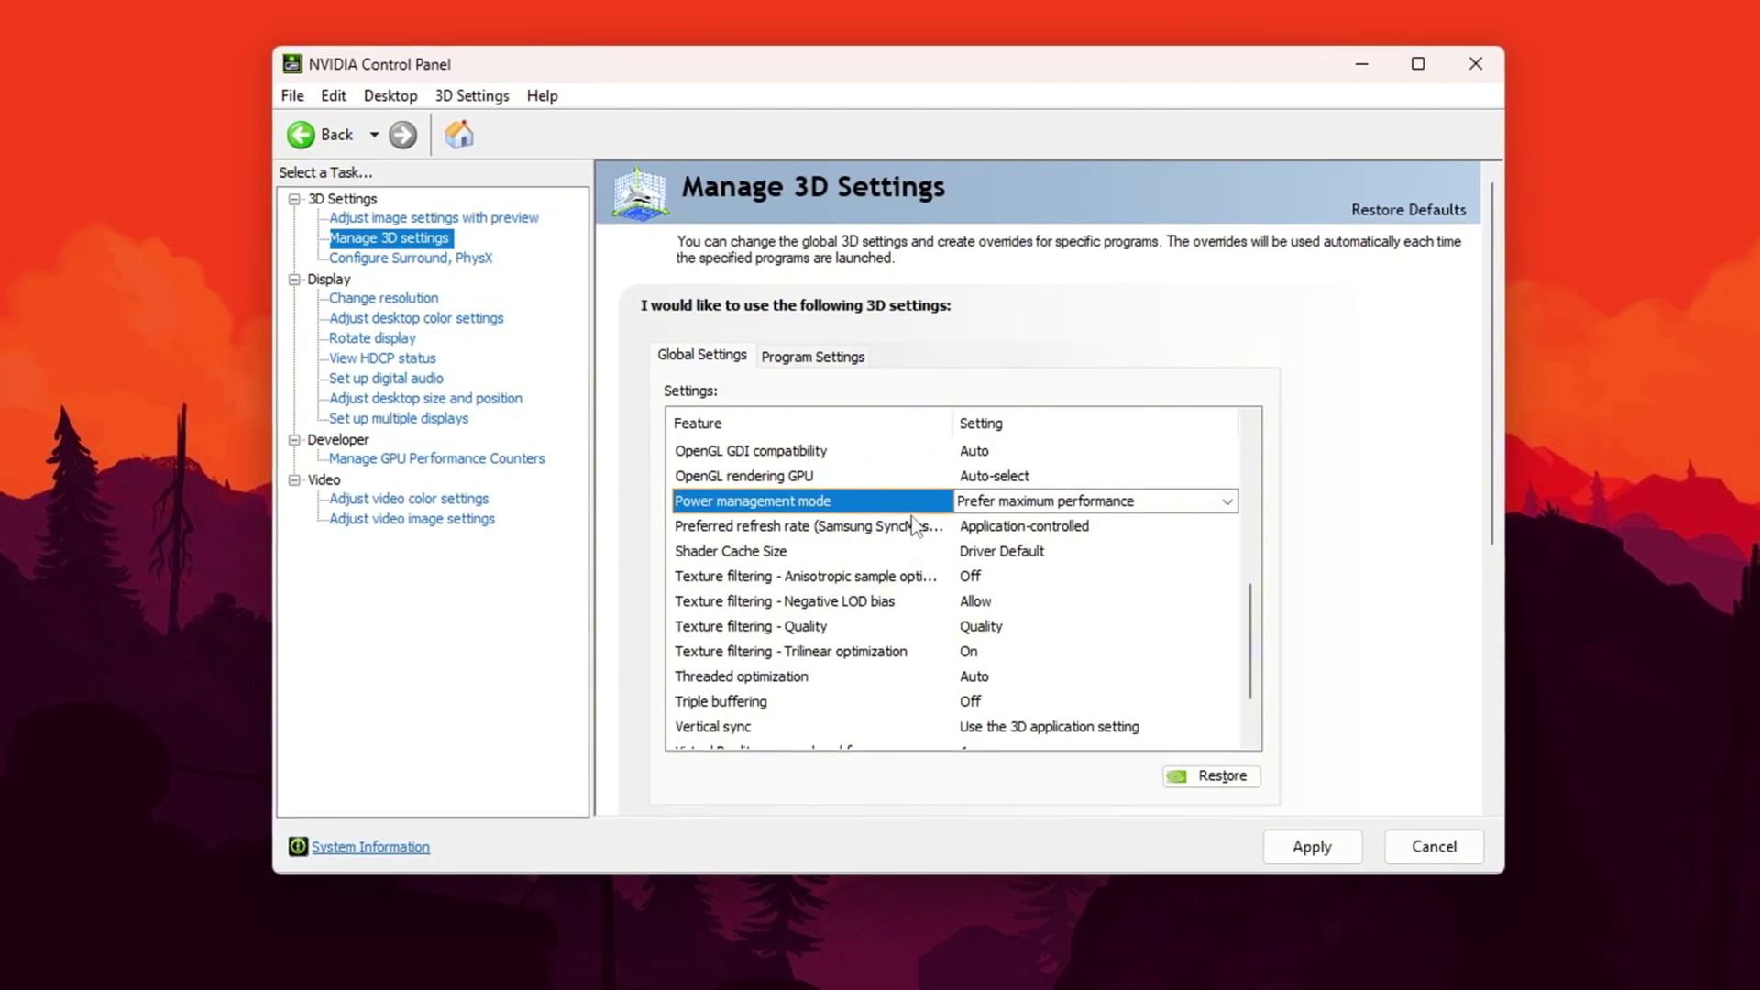
left_click(742, 639)
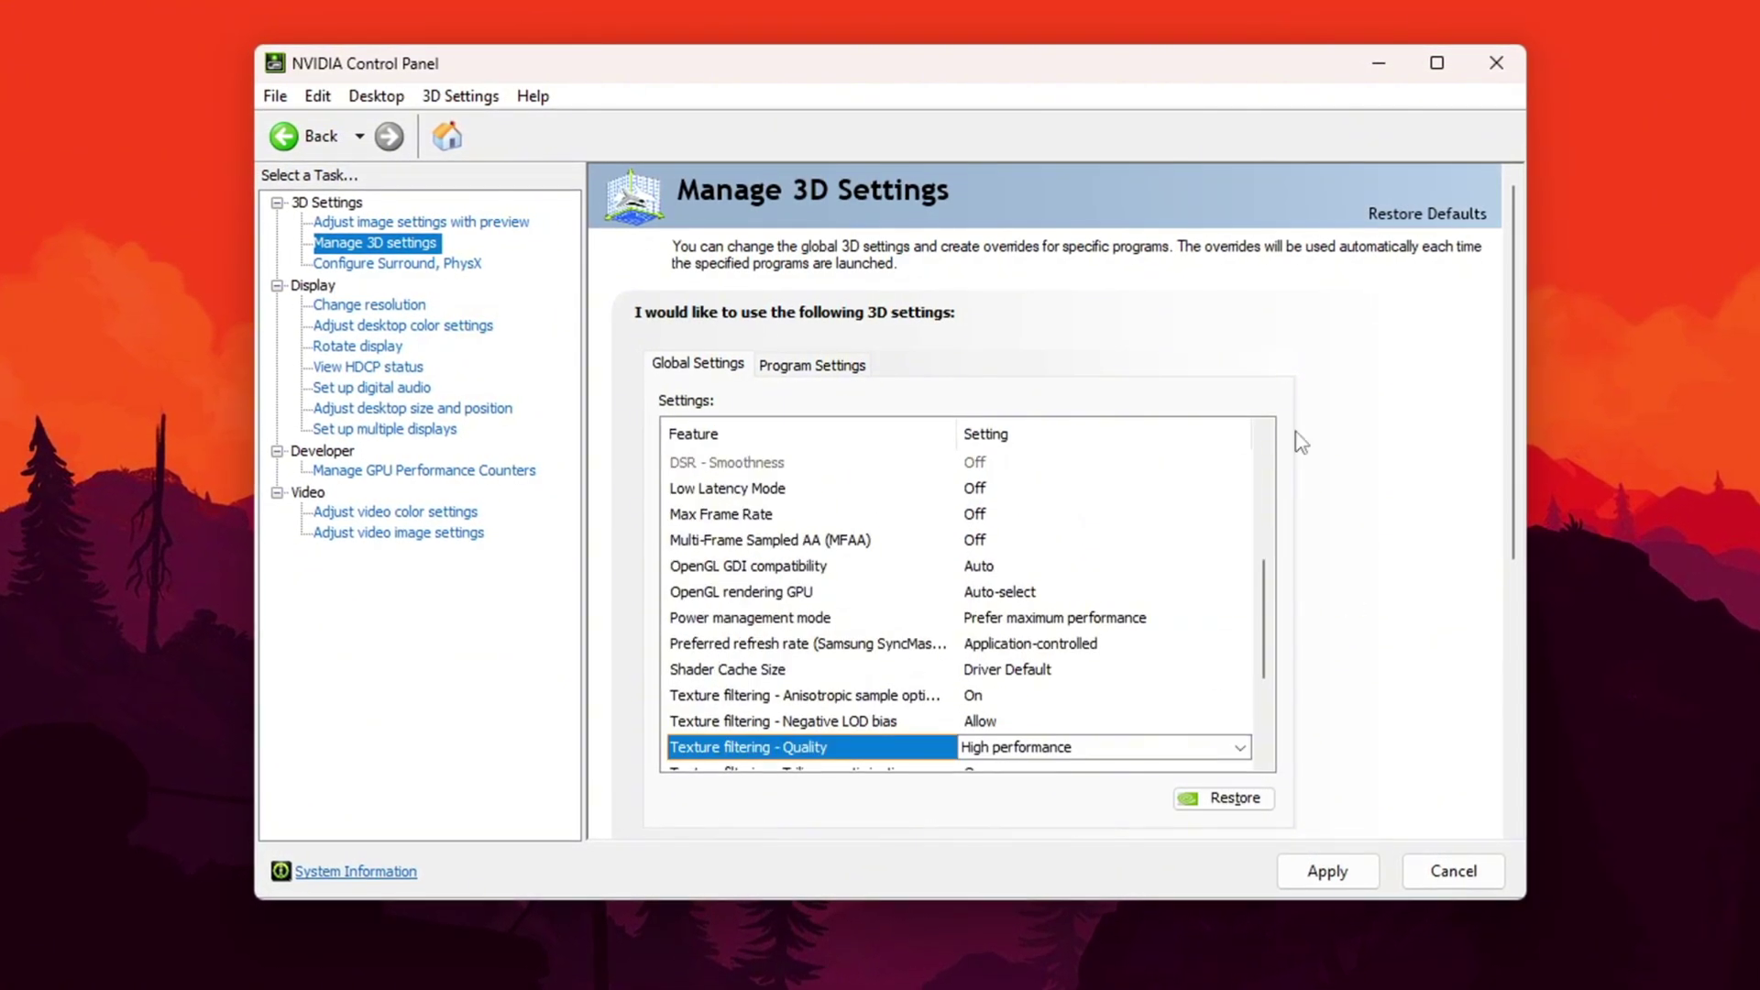
scroll(817, 549, "down", 2)
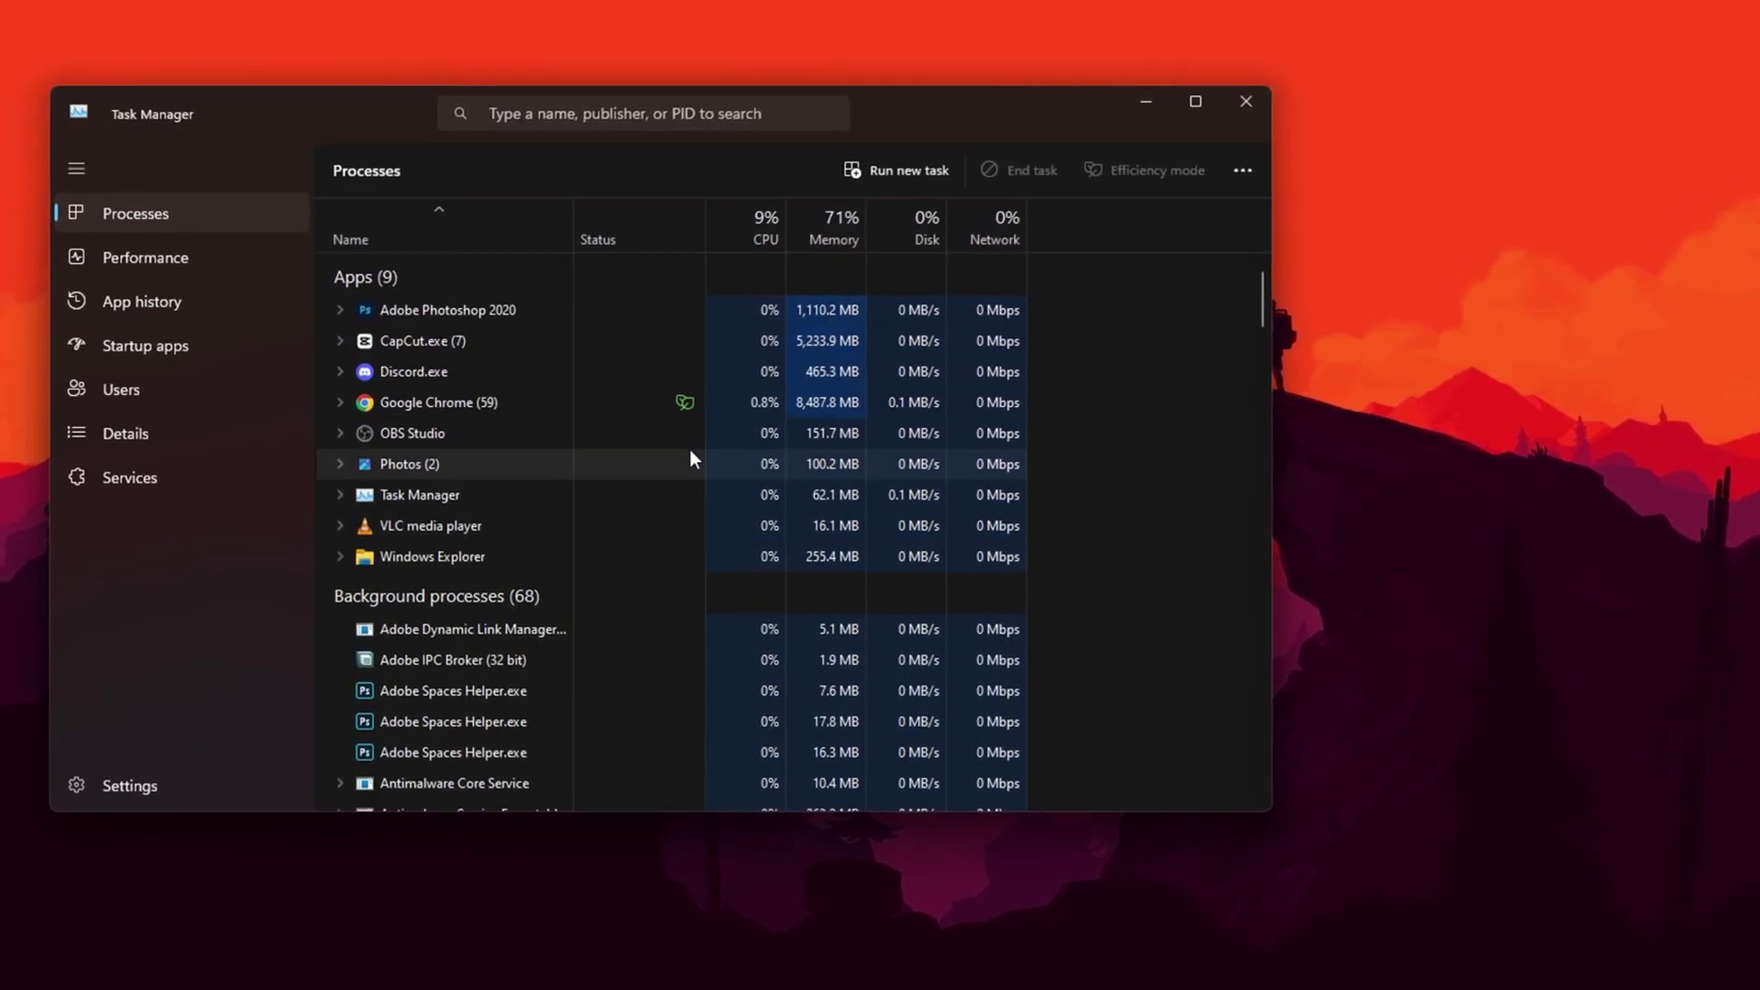
Step: On the Startup apps page, disable CCXProcess.exe and then RazerCortex.exe
left_click(104, 349)
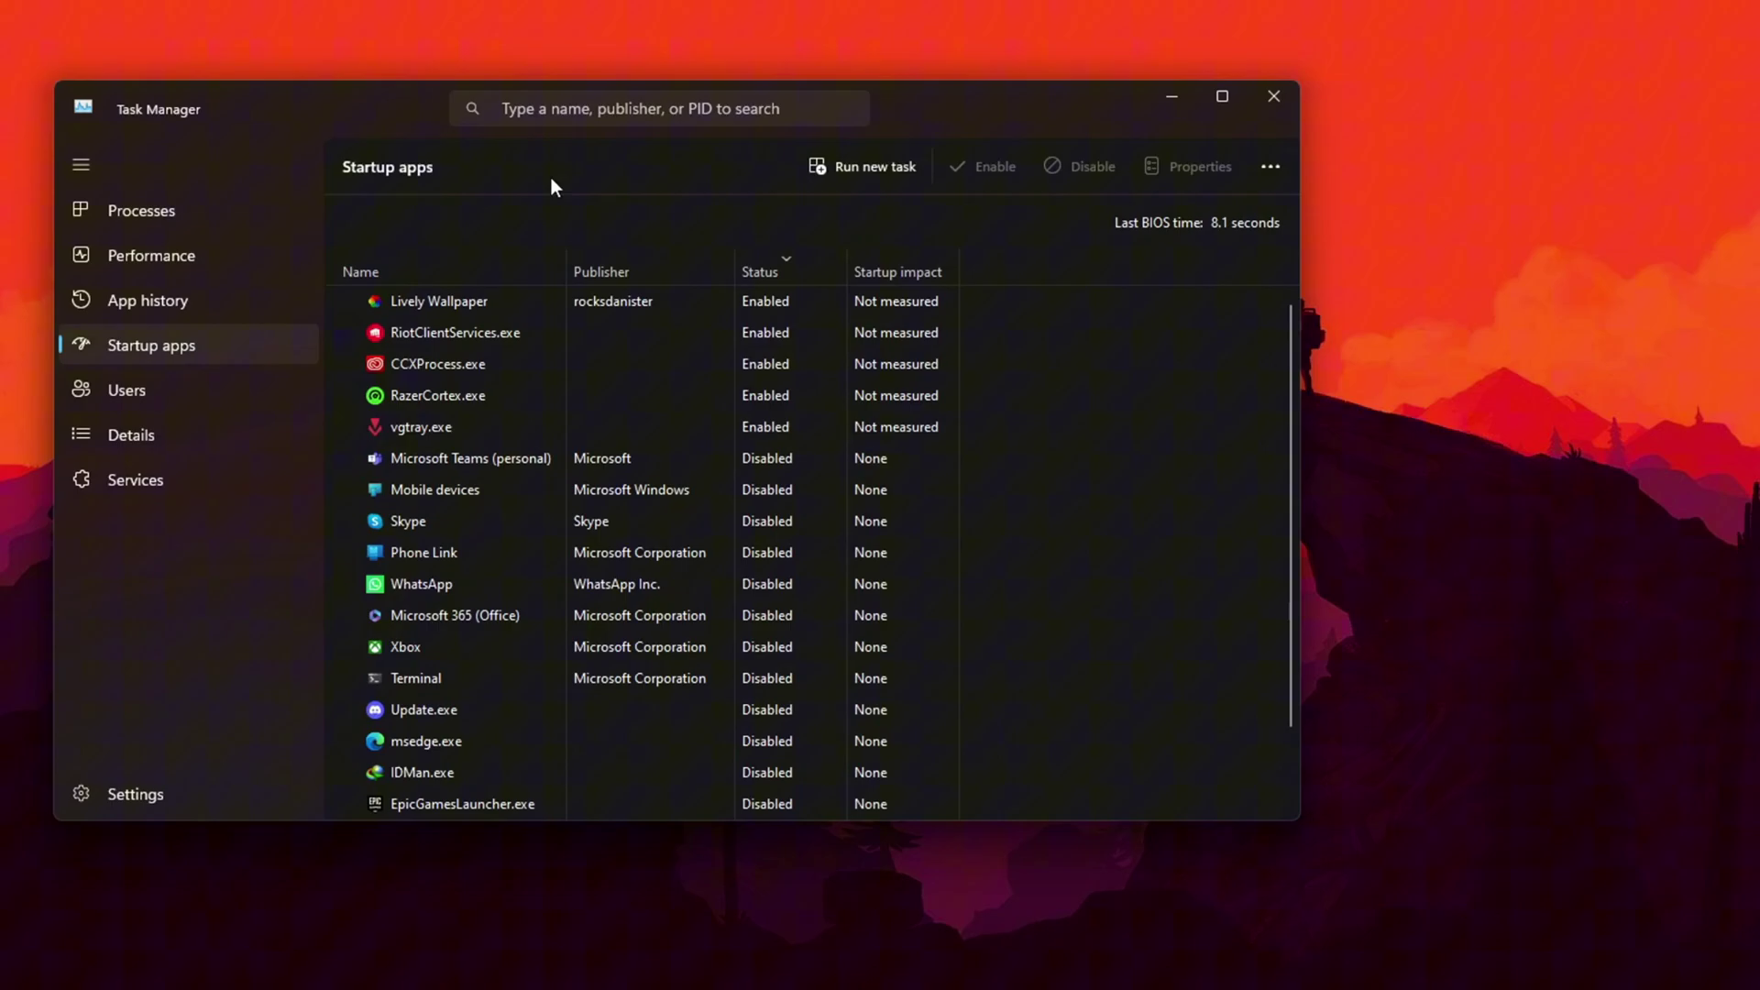
scroll(620, 462, "down", 1)
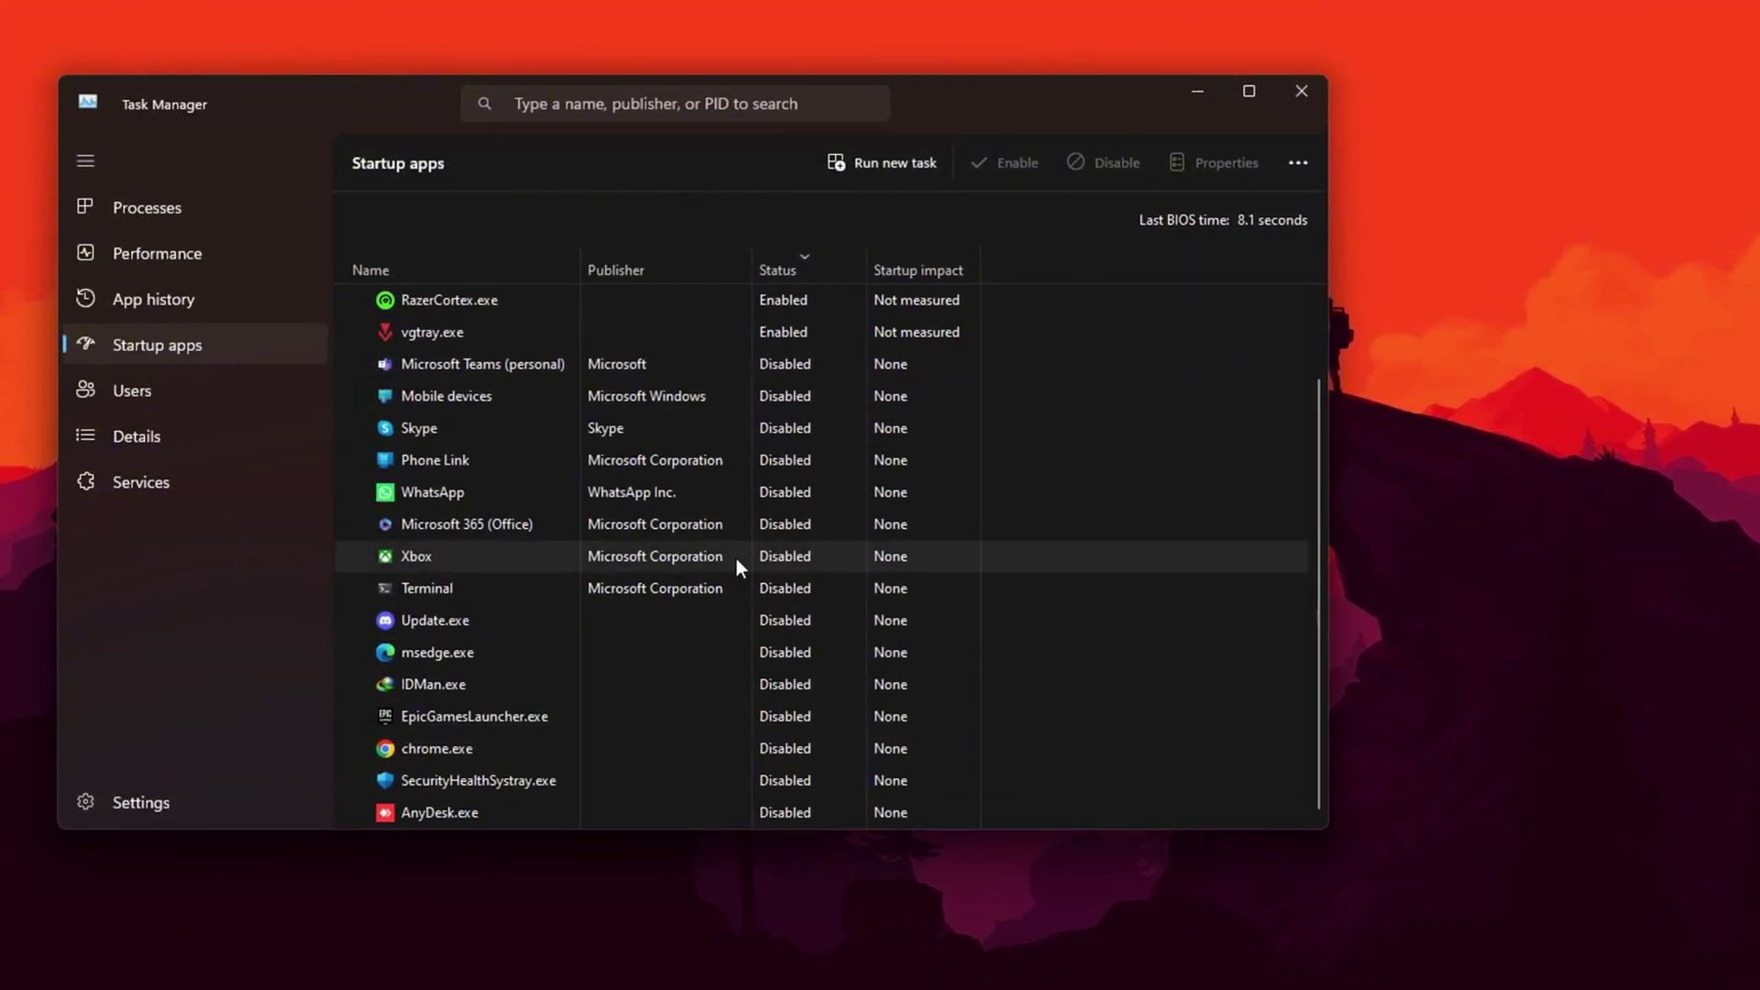
scroll(788, 559, "up", 1)
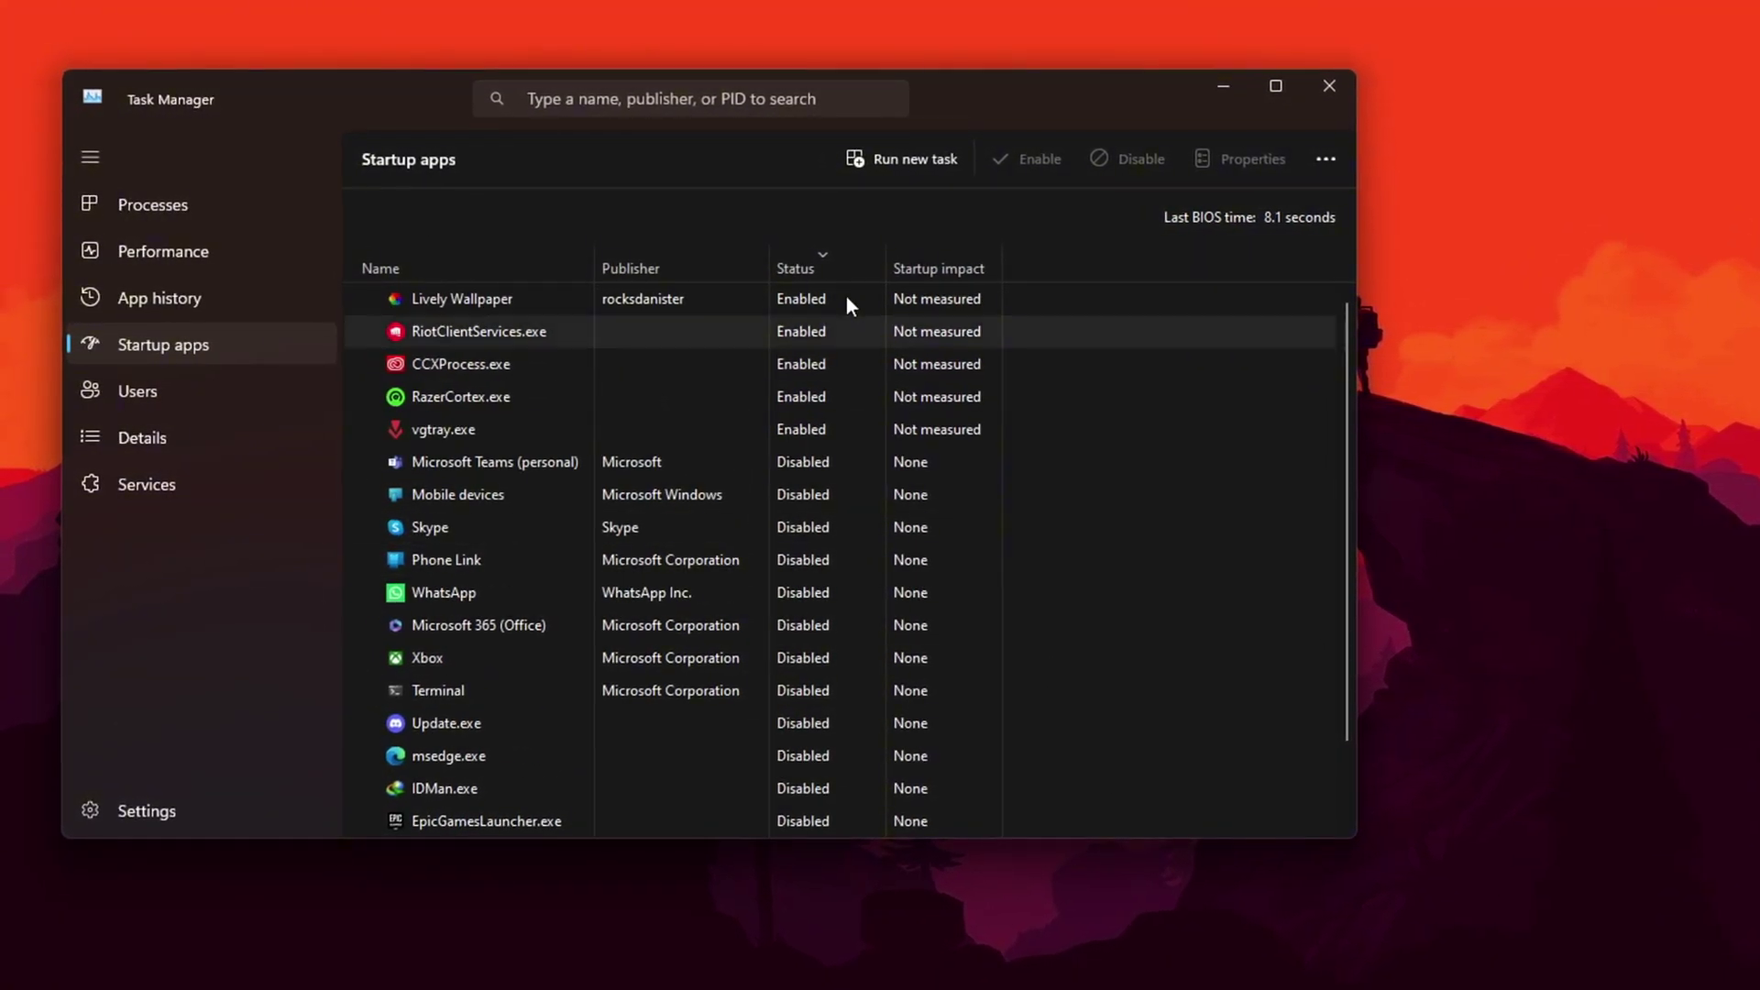
right_click(492, 367)
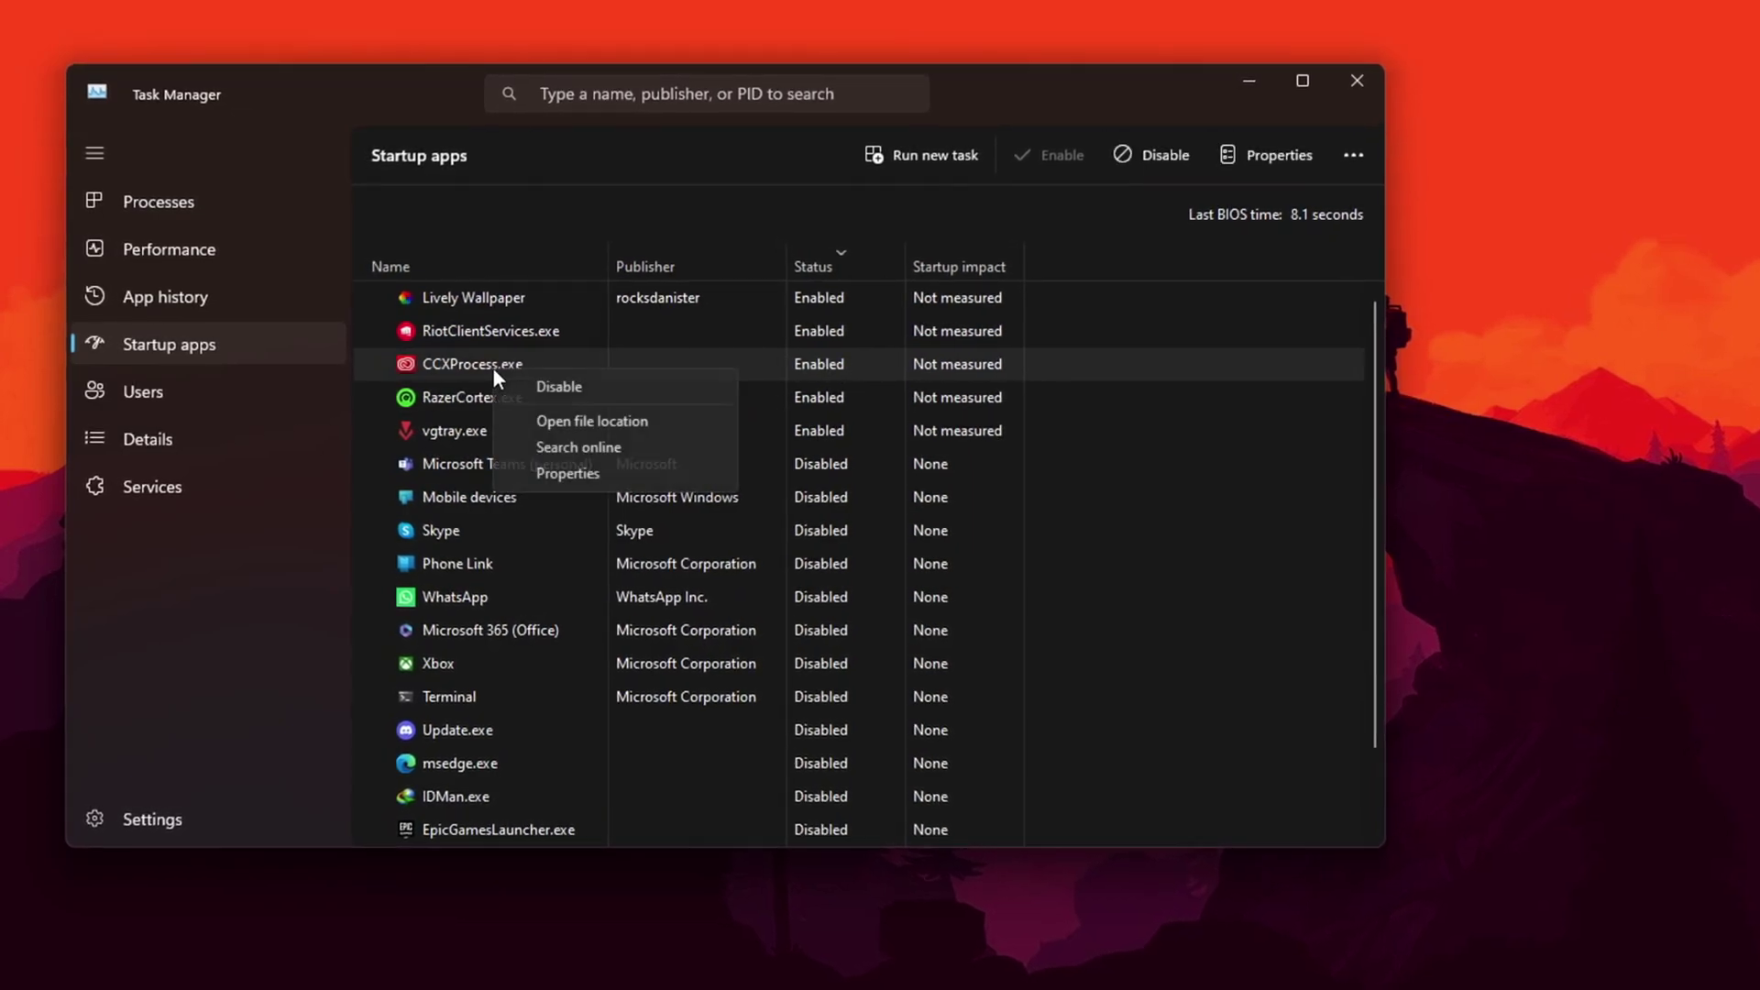
left_click(574, 382)
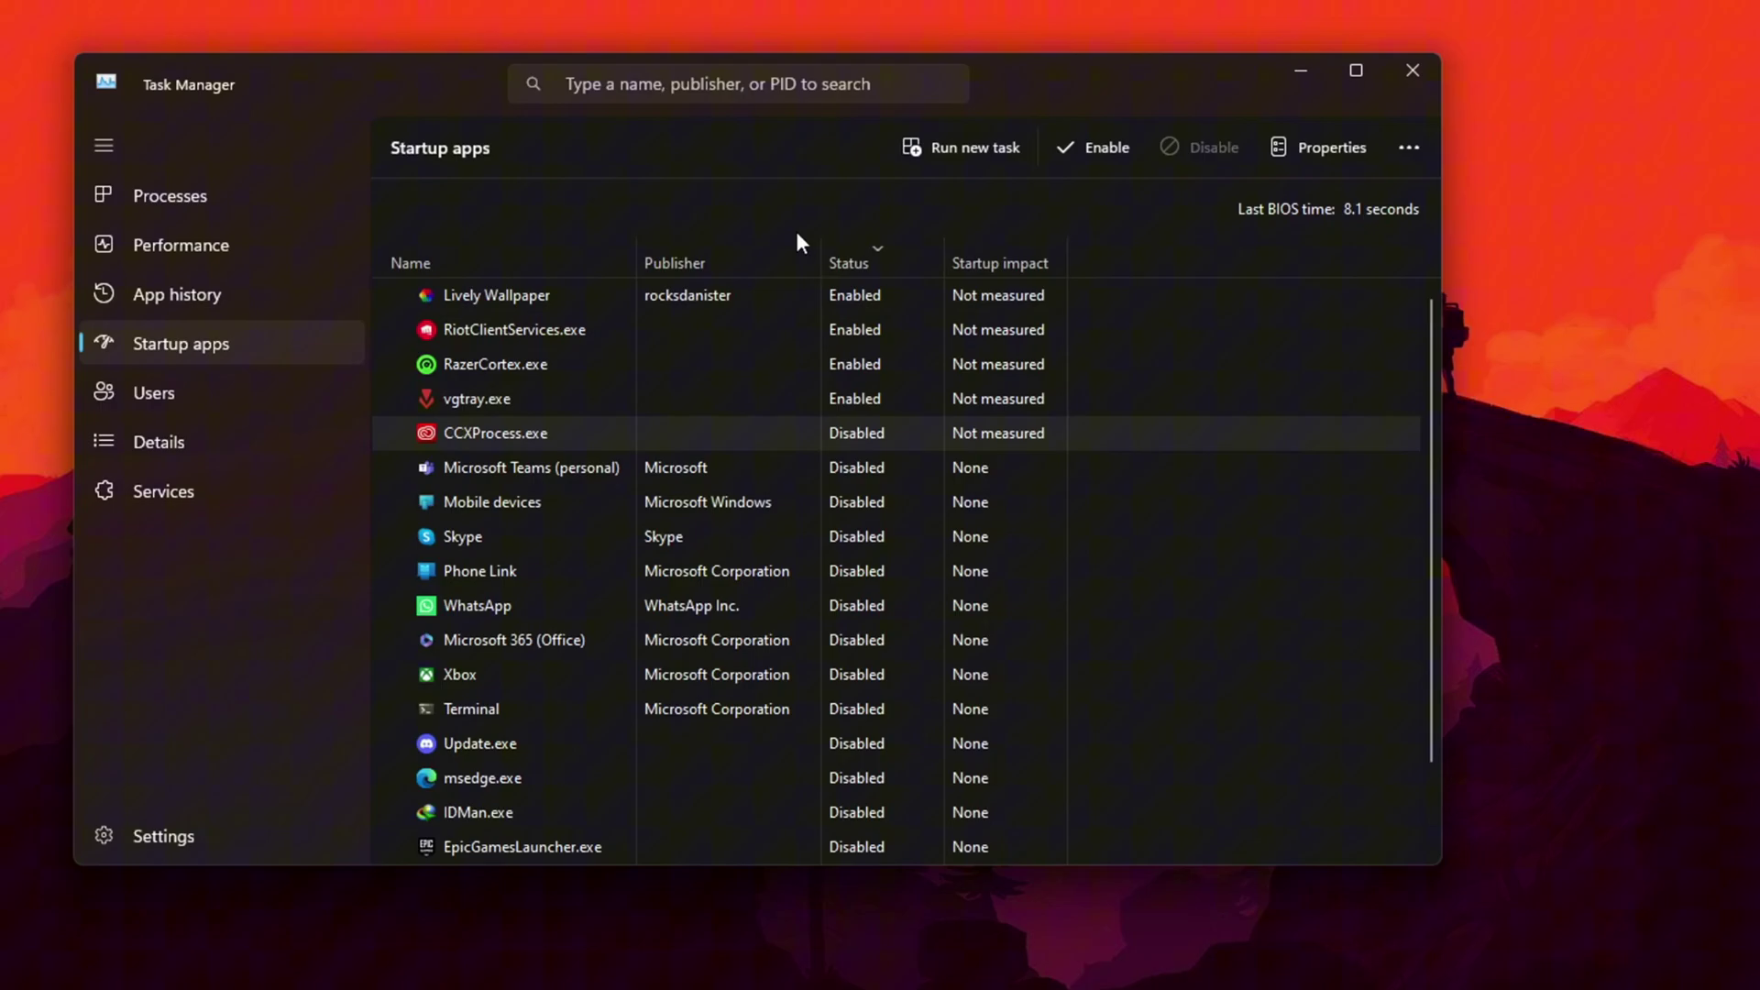
right_click(578, 374)
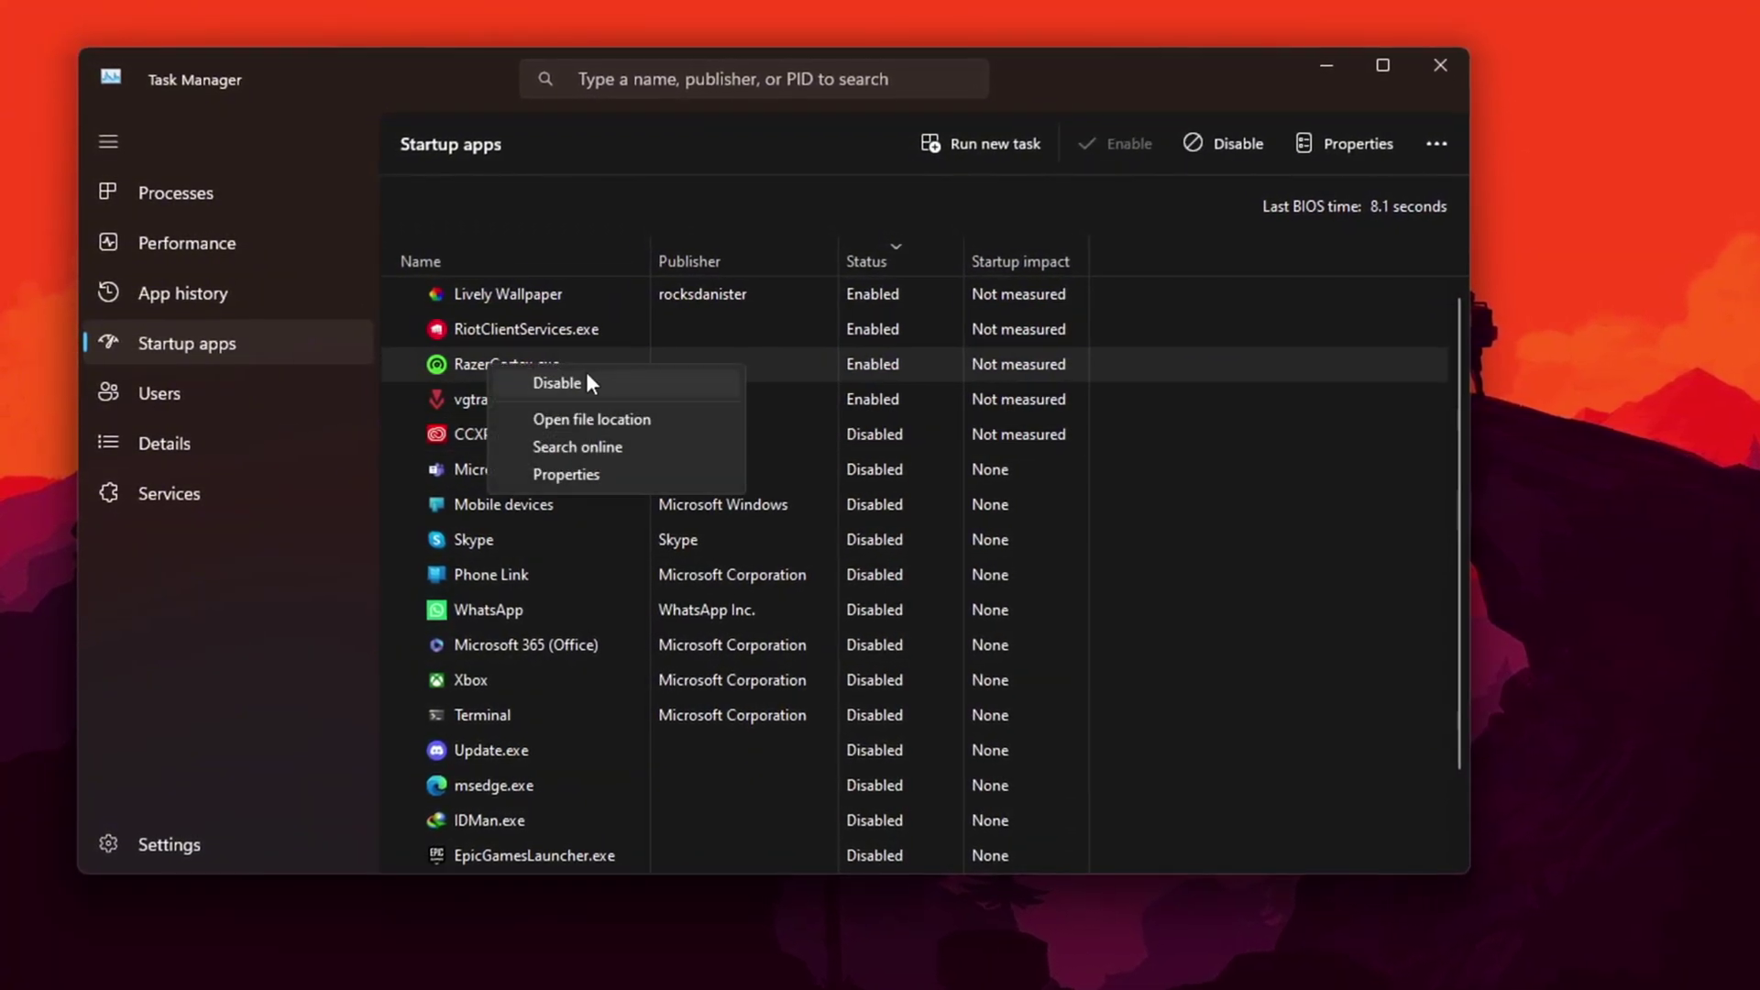
left_click(586, 379)
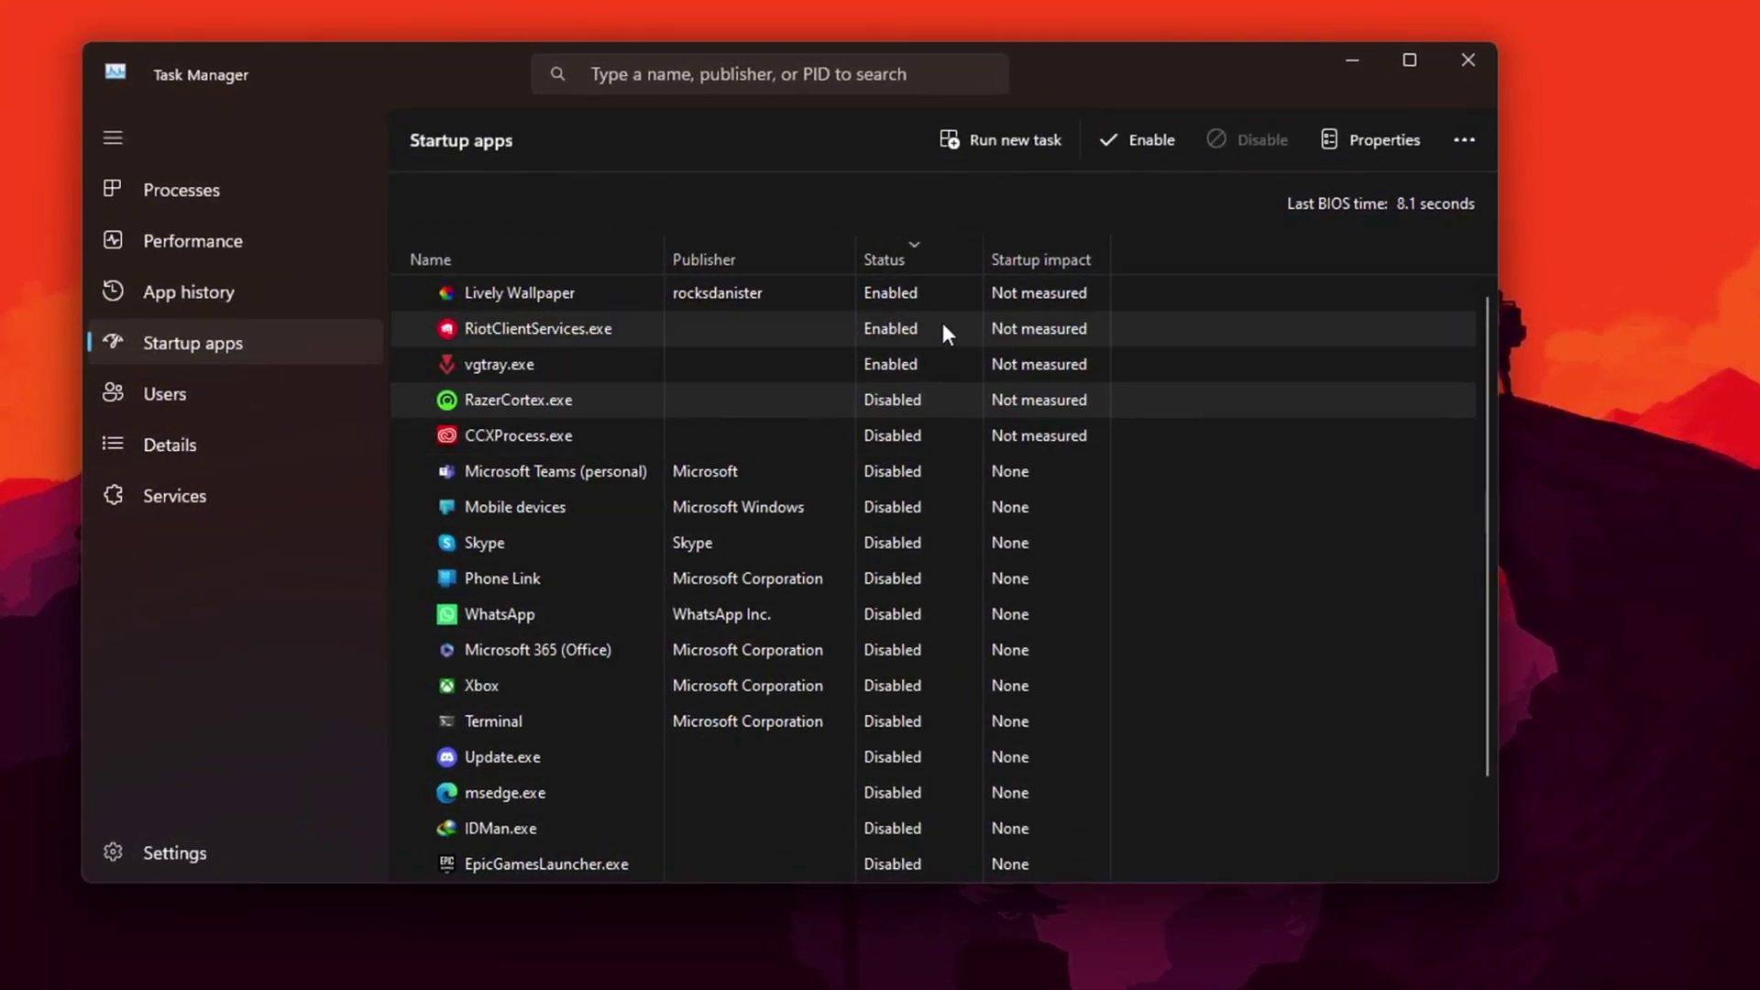